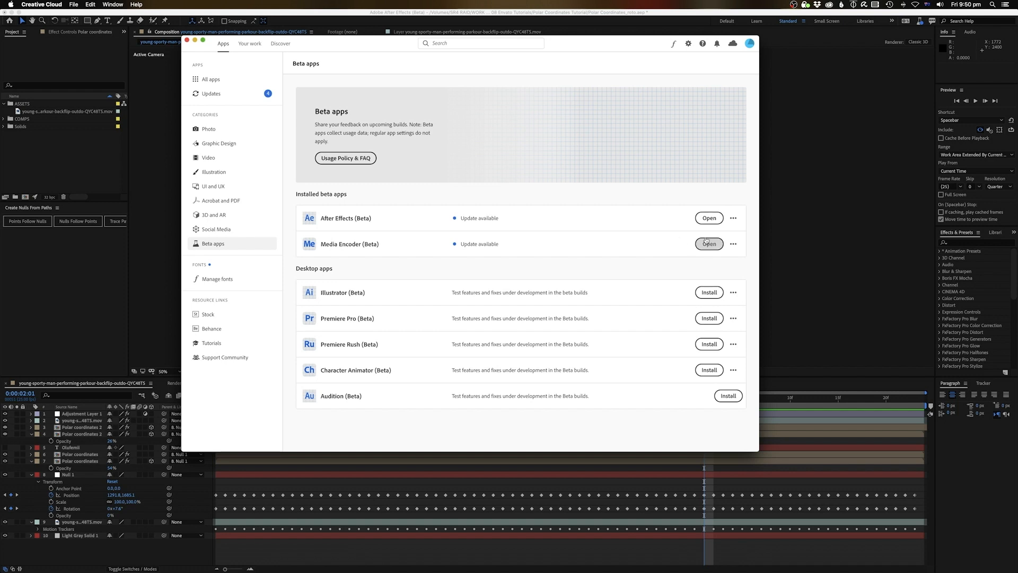
Review the other After Effects (Beta) versions in Creative Cloud, then return to the After Effects project
{"action": "left_click", "coordinate": [735, 218]}
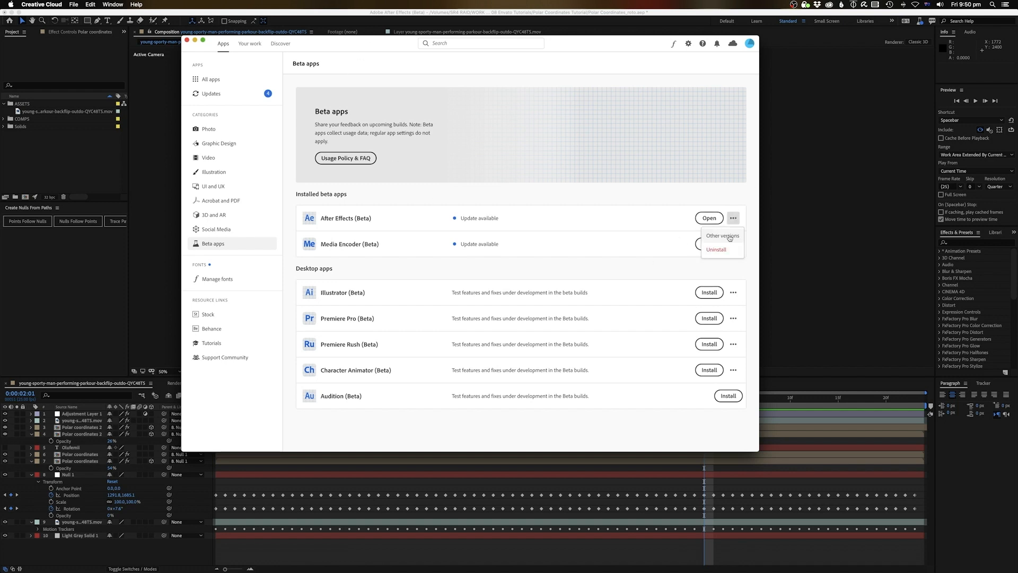
{"action": "left_click", "coordinate": [729, 237]}
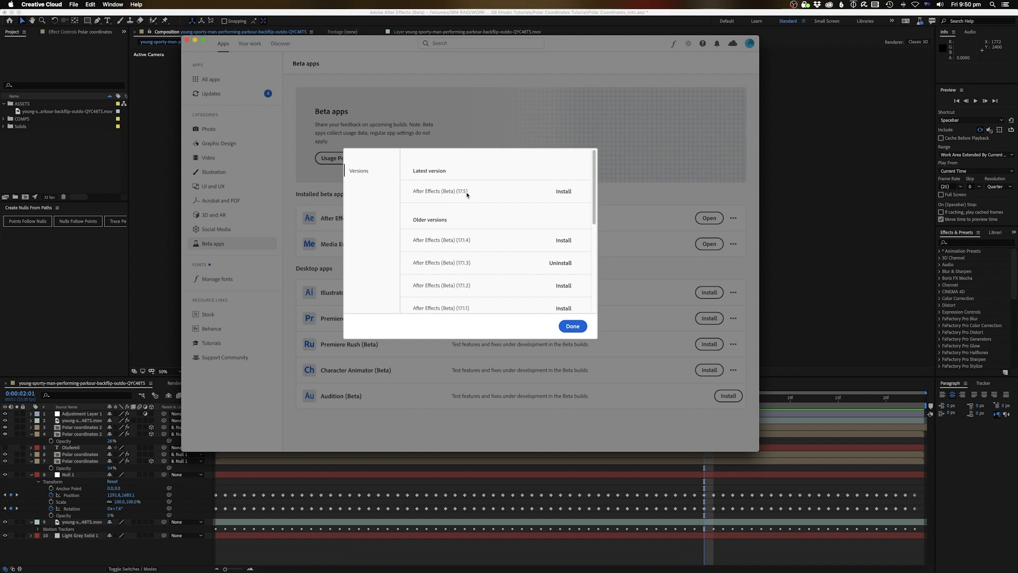
{"action": "left_click", "coordinate": [570, 326]}
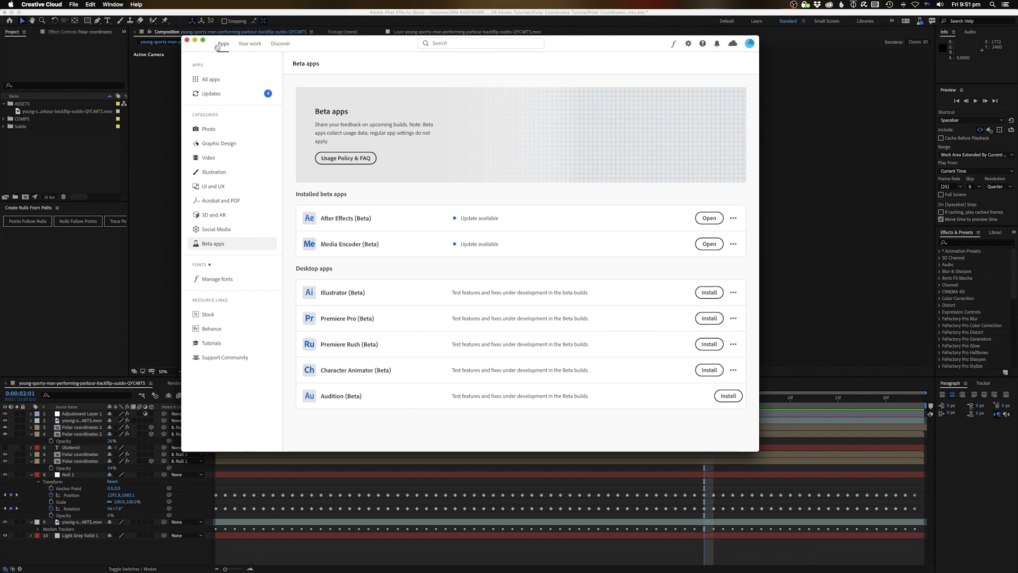
{"action": "left_click", "coordinate": [169, 115]}
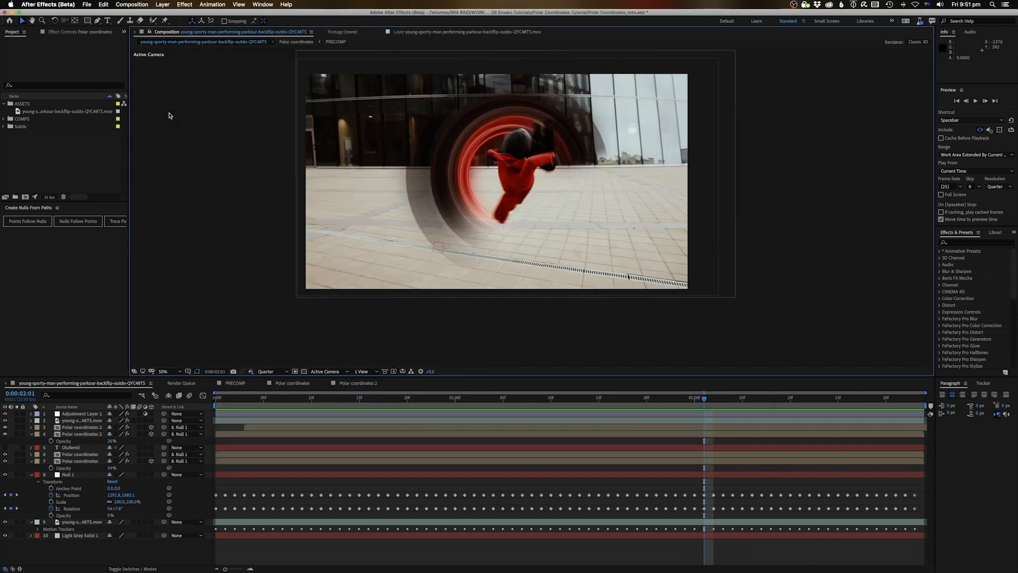
{"action": "left_click", "coordinate": [56, 170]}
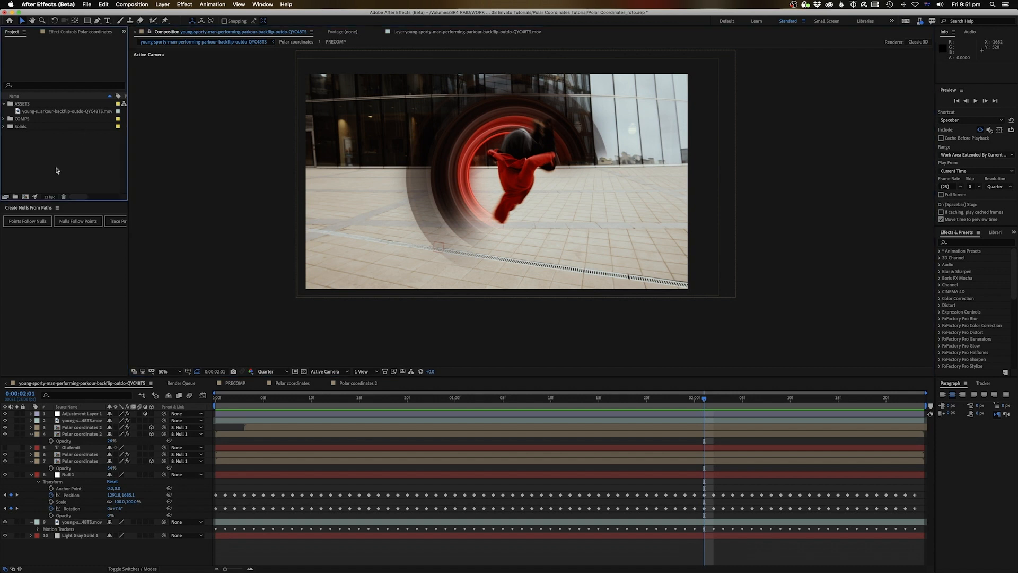
Open the parkour footage in the Footage viewer and scrub to find the runner's run-up
{"action": "double_click", "coordinate": [53, 112]}
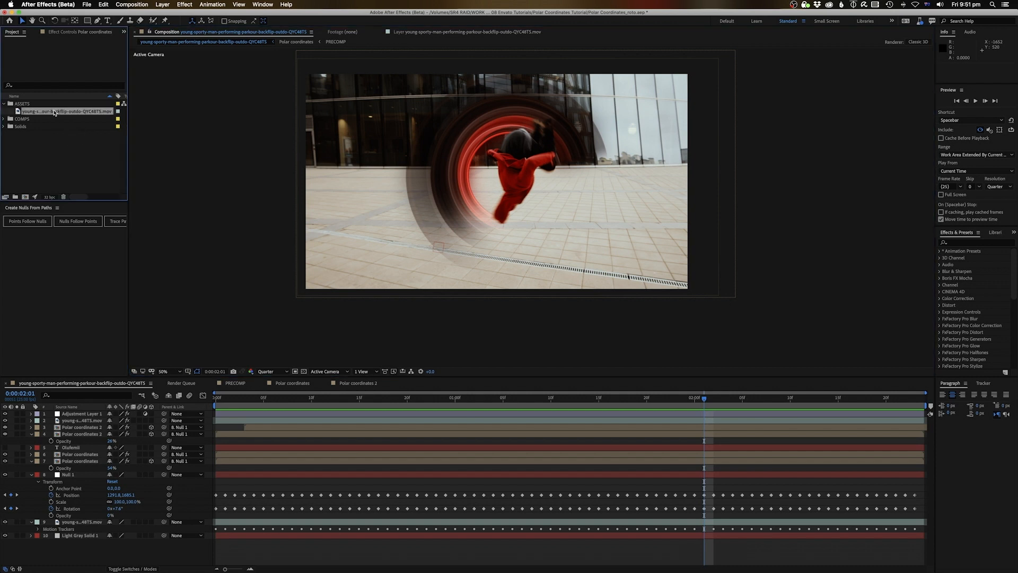
{"action": "left_click_drag", "start_coordinate": [185, 356], "coordinate": [136, 354]}
{"action": "key", "text": "space"}
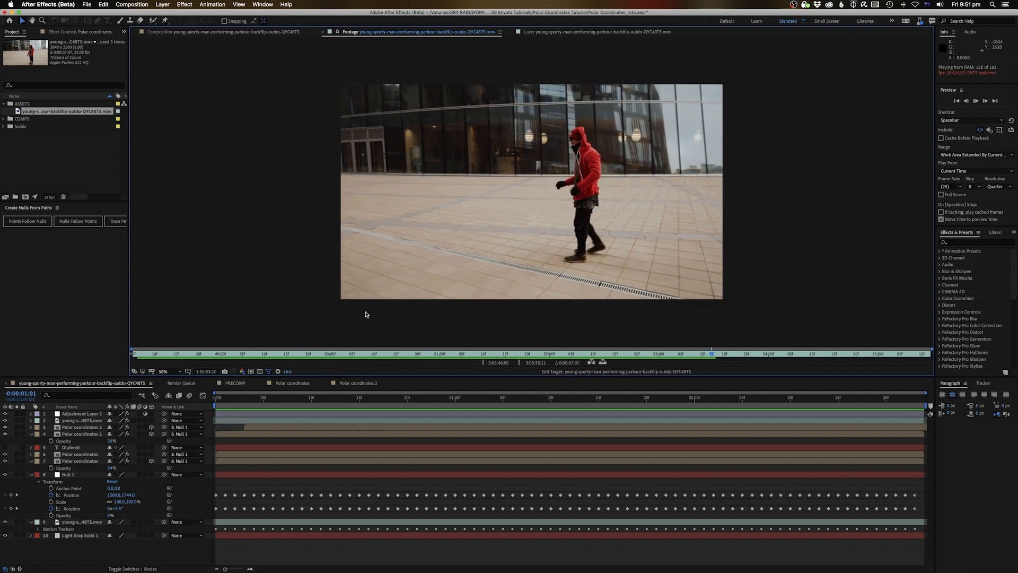
{"action": "key", "text": "space"}
{"action": "left_click_drag", "start_coordinate": [305, 358], "coordinate": [234, 359]}
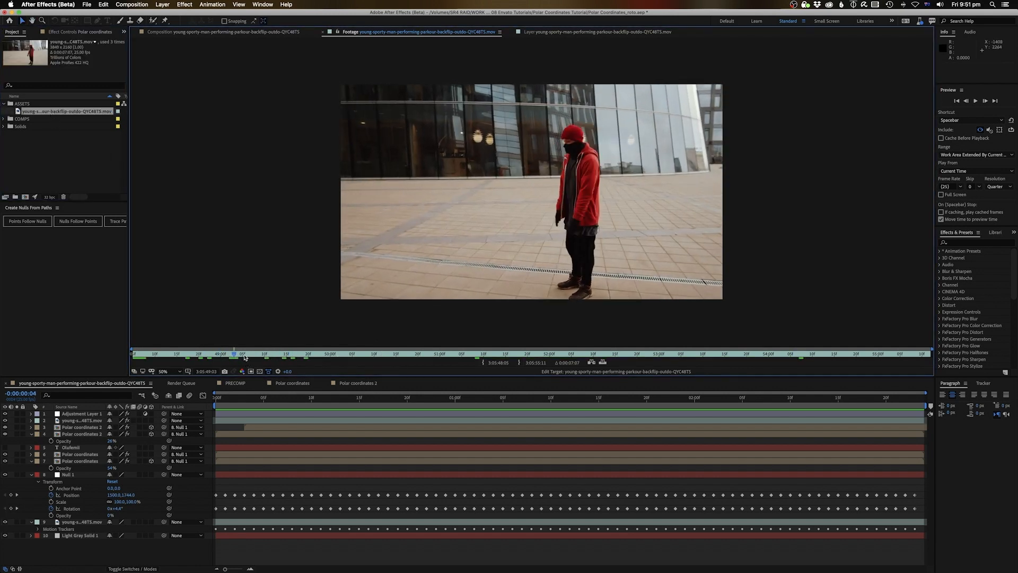
{"action": "left_click_drag", "start_coordinate": [243, 353], "coordinate": [315, 357]}
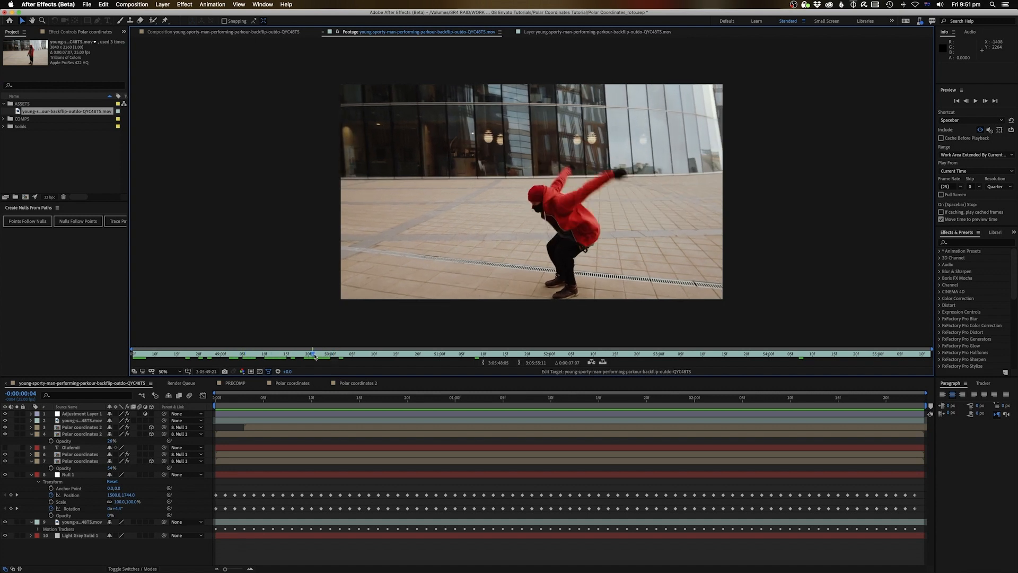
Set in and out points from the run-up to just after the landing (0:00:02:05), then make a composition from it
{"action": "key", "text": "shift+Page_Down"}
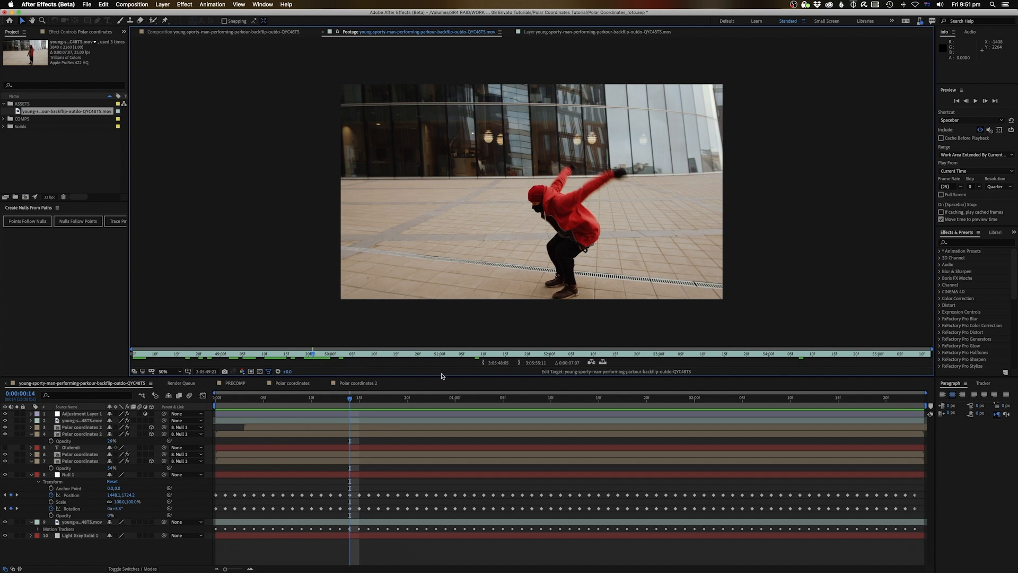
{"action": "left_click", "coordinate": [481, 364]}
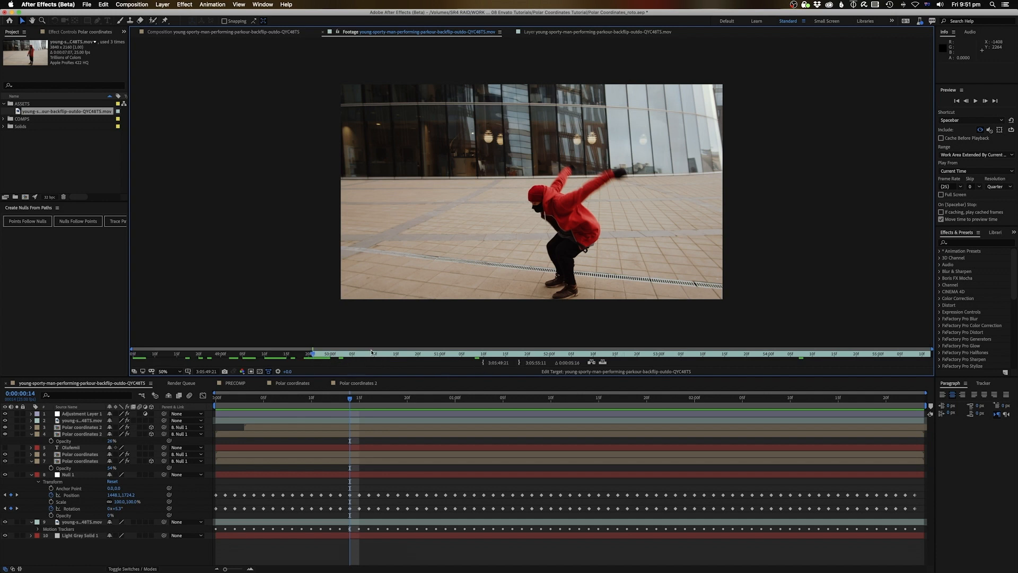
{"action": "key", "text": "space"}
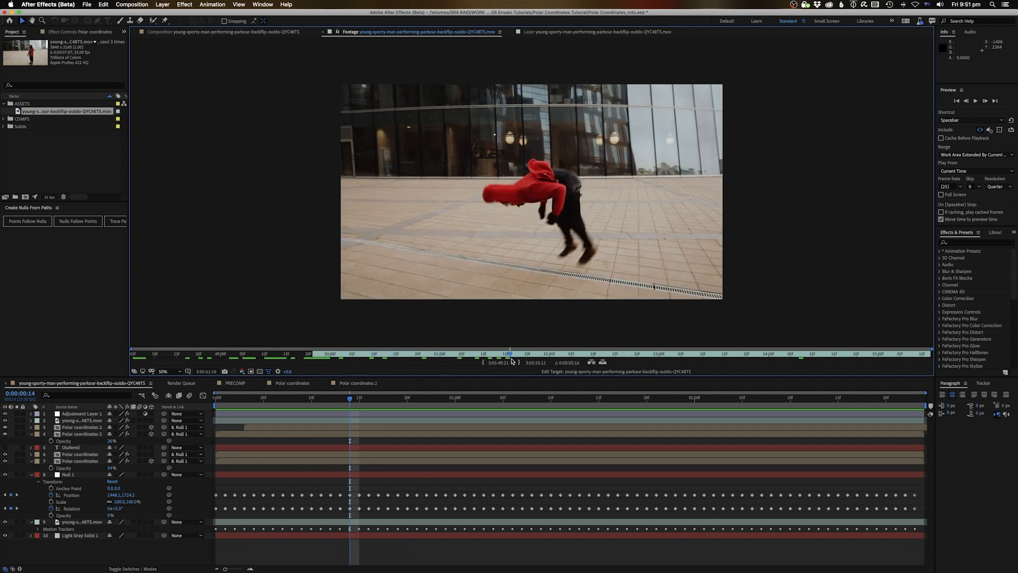
{"action": "left_click_drag", "start_coordinate": [516, 361], "coordinate": [550, 362]}
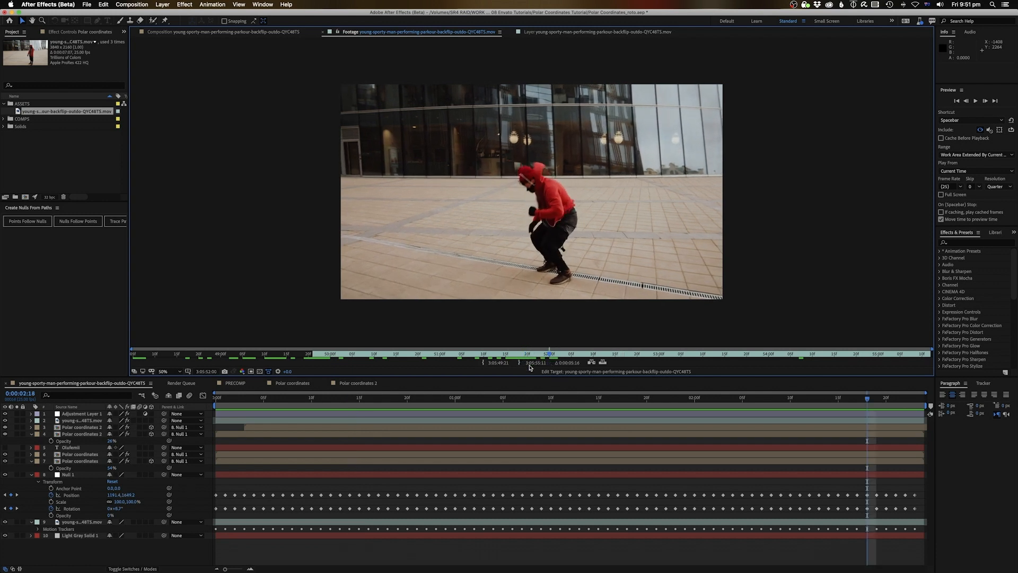
{"action": "left_click", "coordinate": [519, 363]}
{"action": "left_click", "coordinate": [51, 114]}
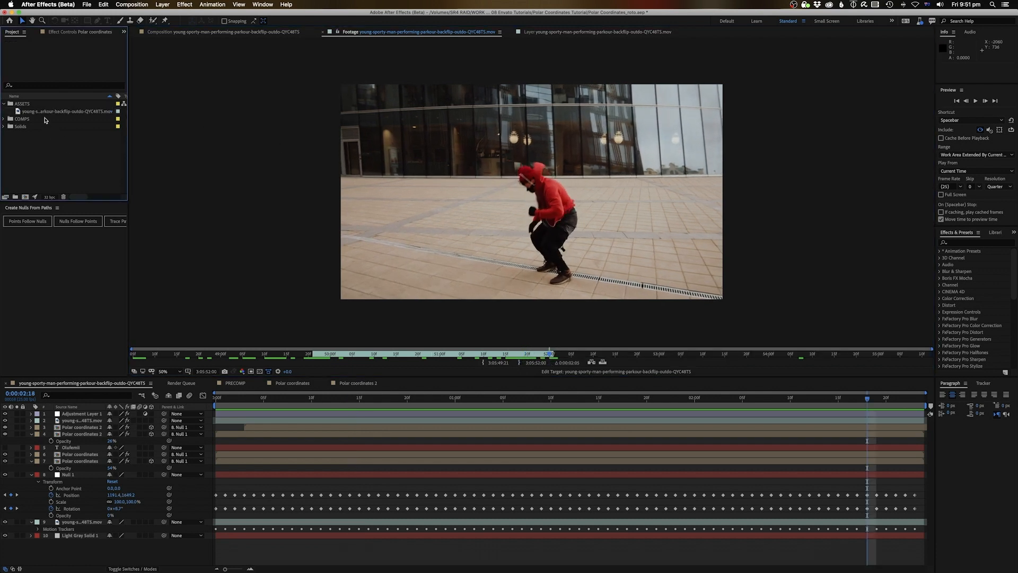
{"action": "left_click_drag", "start_coordinate": [51, 113], "coordinate": [25, 198]}
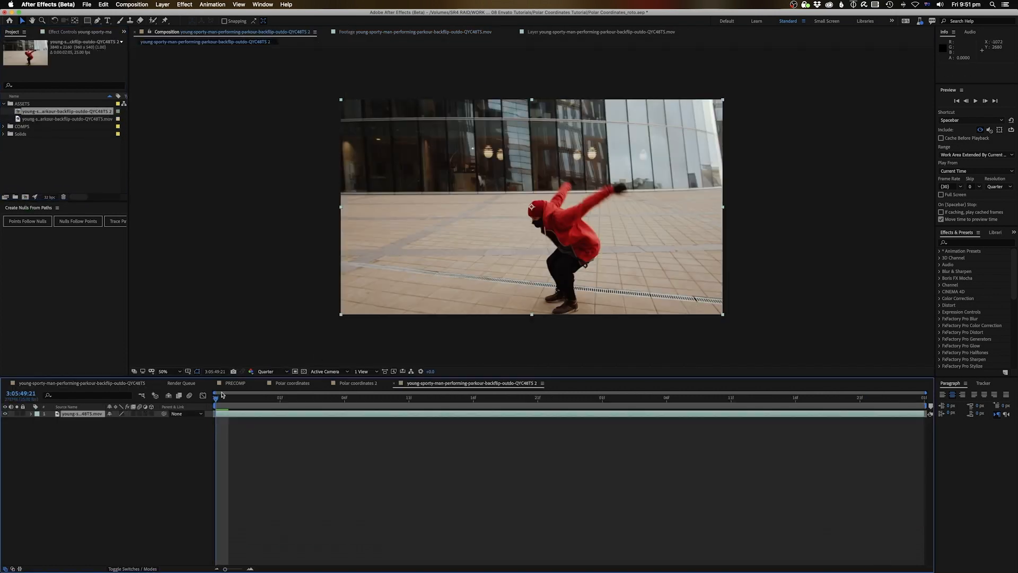
Preview the new backflip composition and bring up its Composition Settings
{"action": "key", "text": "space"}
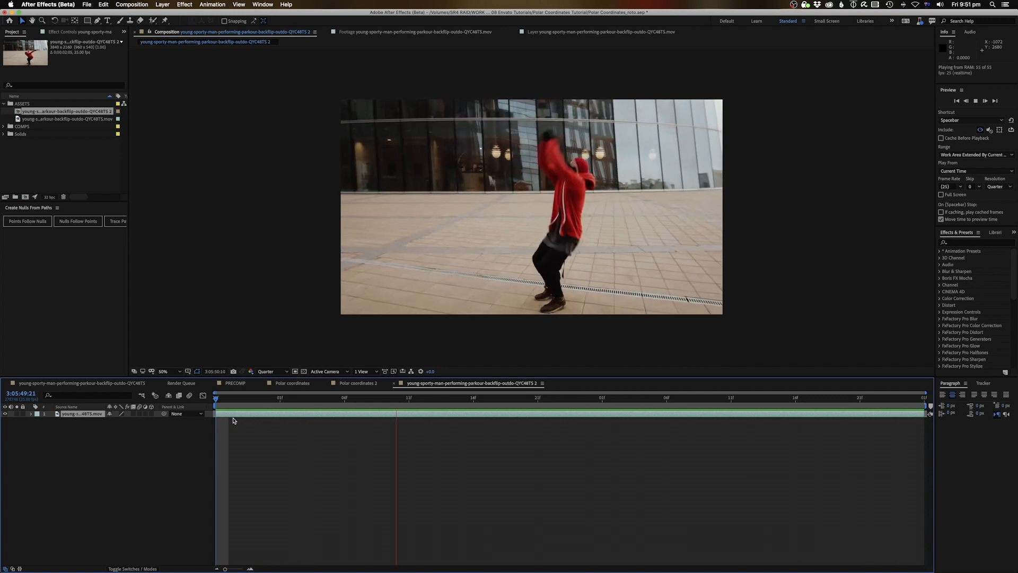
{"action": "key", "text": "space"}
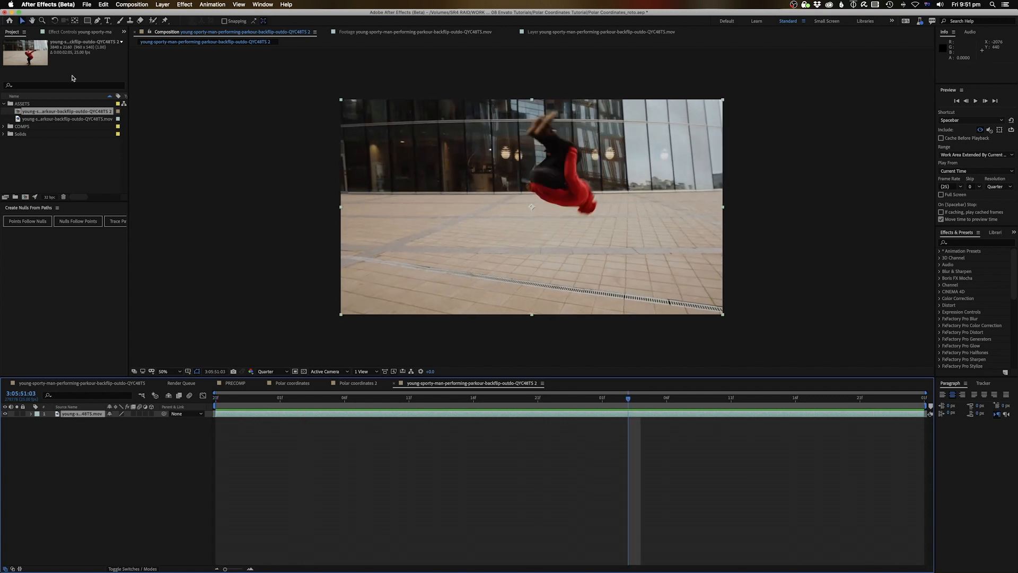
{"action": "left_click", "coordinate": [87, 4]}
{"action": "mouse_move", "coordinate": [130, 4]}
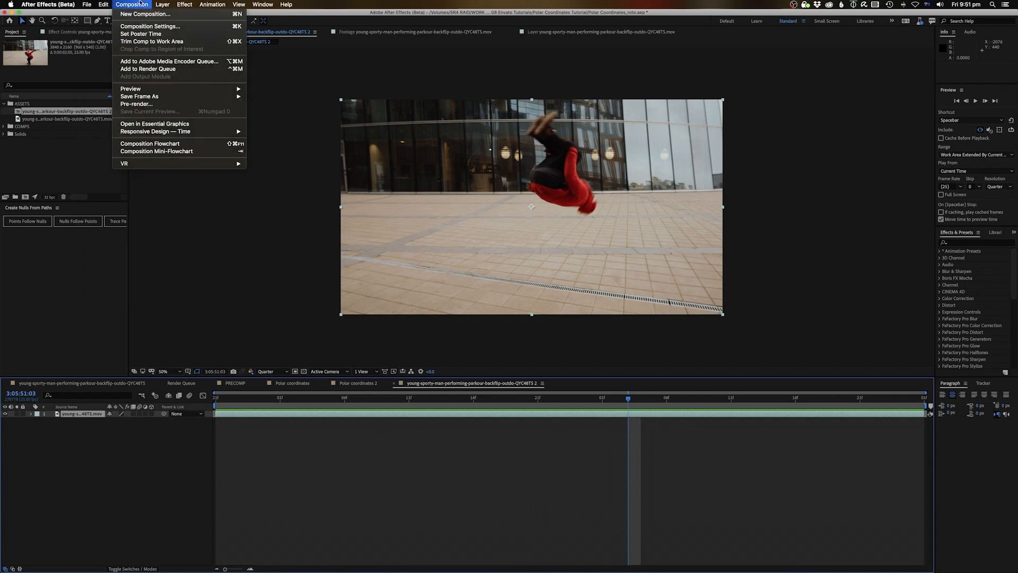
{"action": "left_click", "coordinate": [150, 26]}
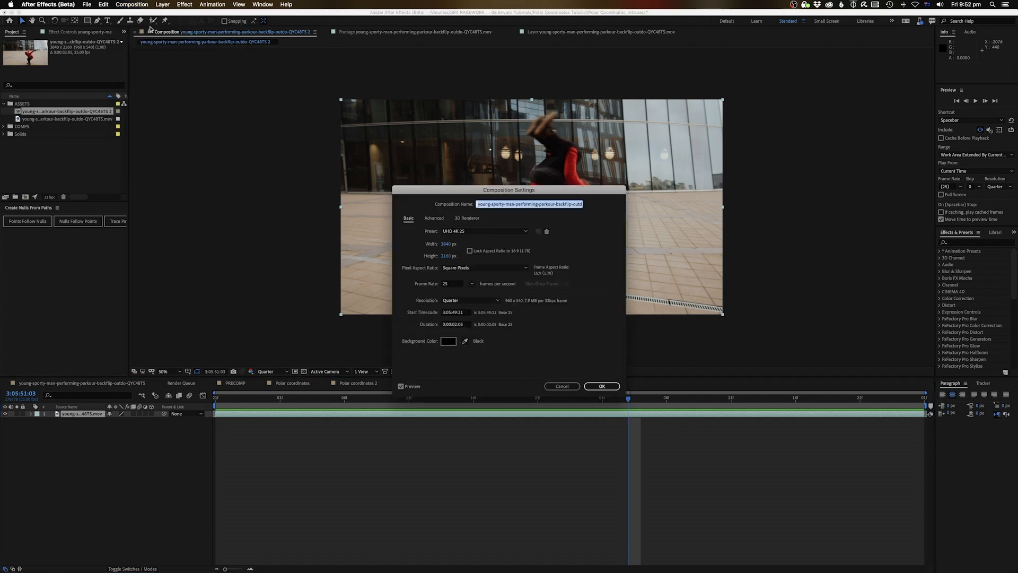
Set the composition's Start Timecode to 0 and its Duration to 300 (3 seconds)
{"action": "left_click", "coordinate": [457, 313]}
{"action": "key", "text": "super+a"}
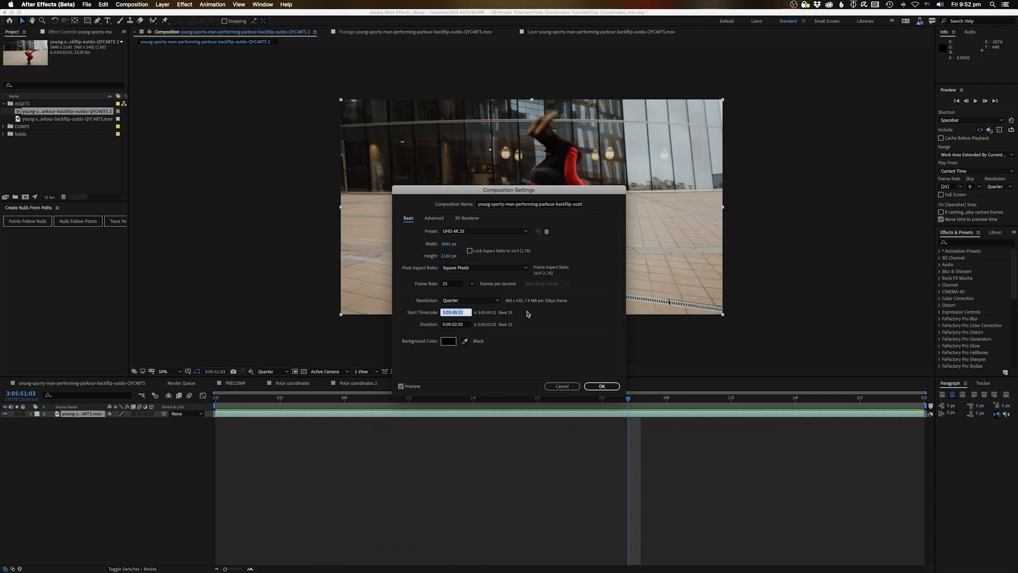
{"action": "type", "text": "0"}
{"action": "left_click", "coordinate": [459, 325]}
{"action": "key", "text": "super+a"}
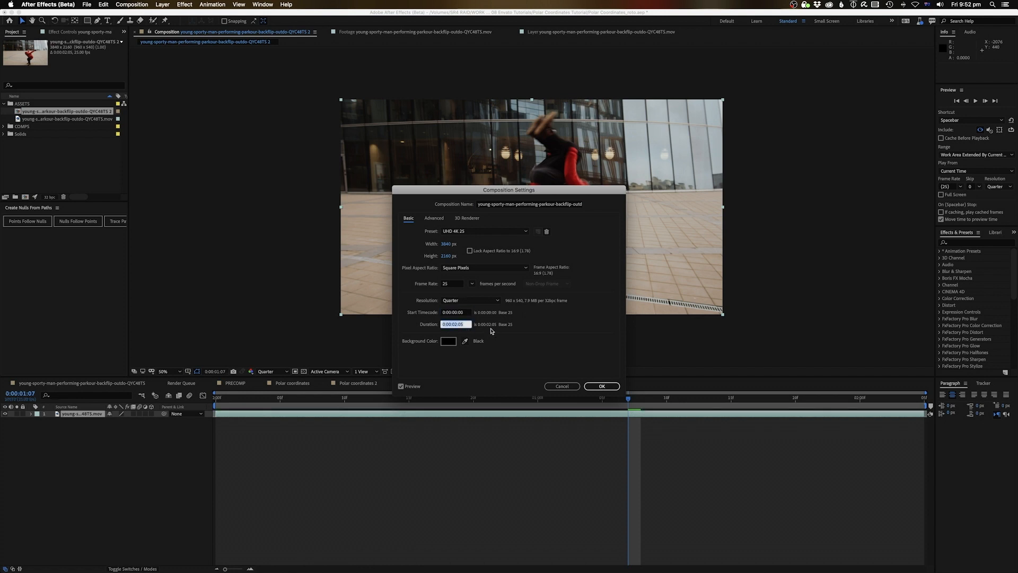
{"action": "type", "text": "300"}
{"action": "key", "text": "Return"}
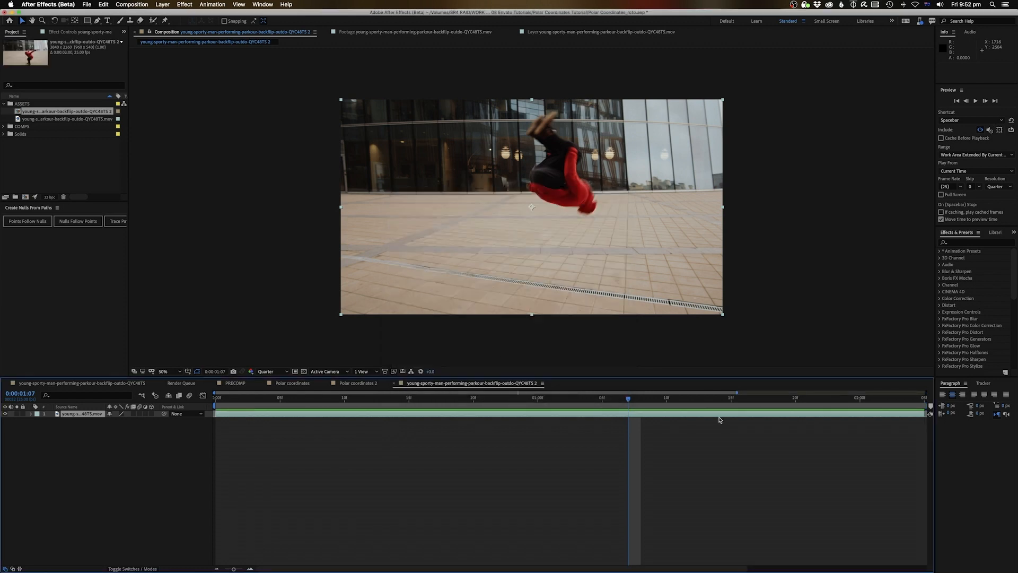
Trim the layer and work area to end at 0:00:02:08, then trim the comp to the work area
{"action": "key", "text": "minus"}
{"action": "left_click_drag", "start_coordinate": [729, 407], "coordinate": [837, 415]}
{"action": "left_click_drag", "start_coordinate": [744, 399], "coordinate": [766, 409]}
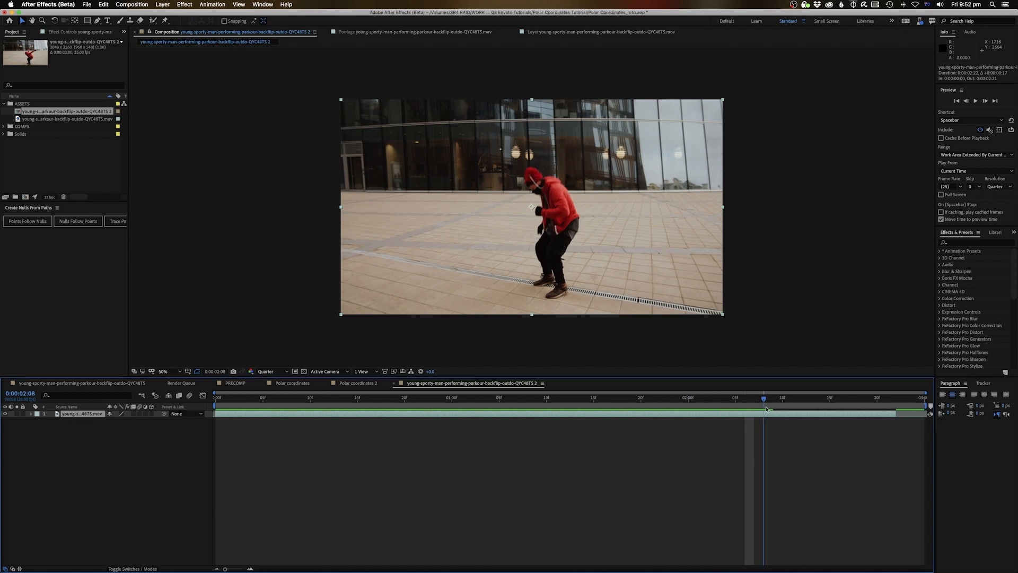
{"action": "left_click_drag", "start_coordinate": [895, 413], "coordinate": [776, 421]}
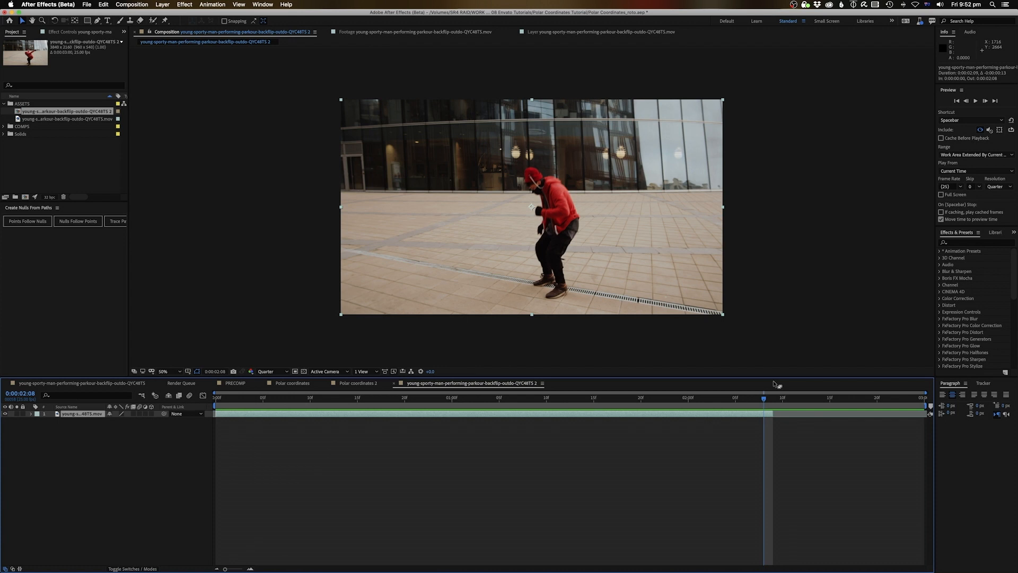
{"action": "key", "text": "n"}
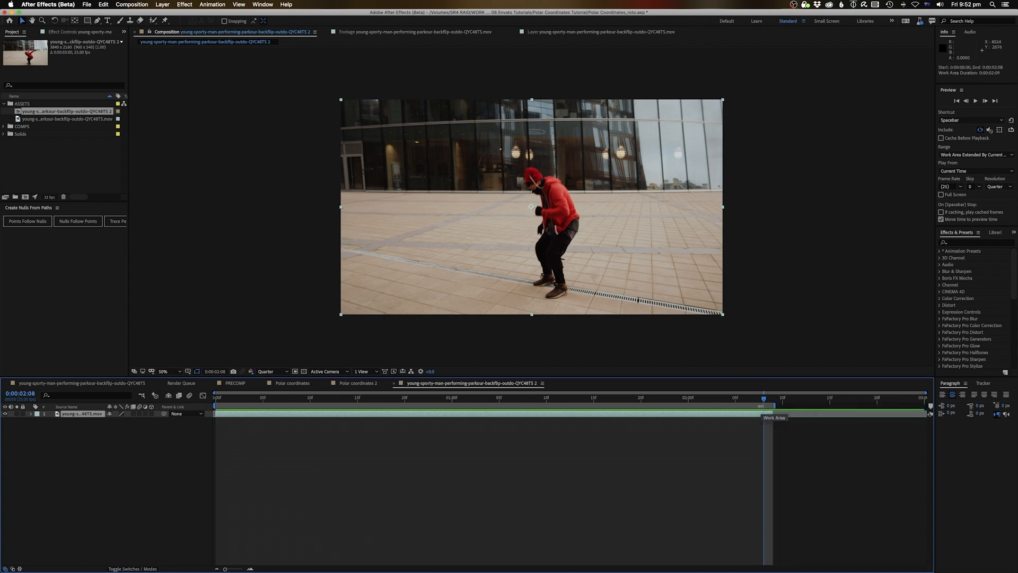
{"action": "right_click", "coordinate": [413, 409]}
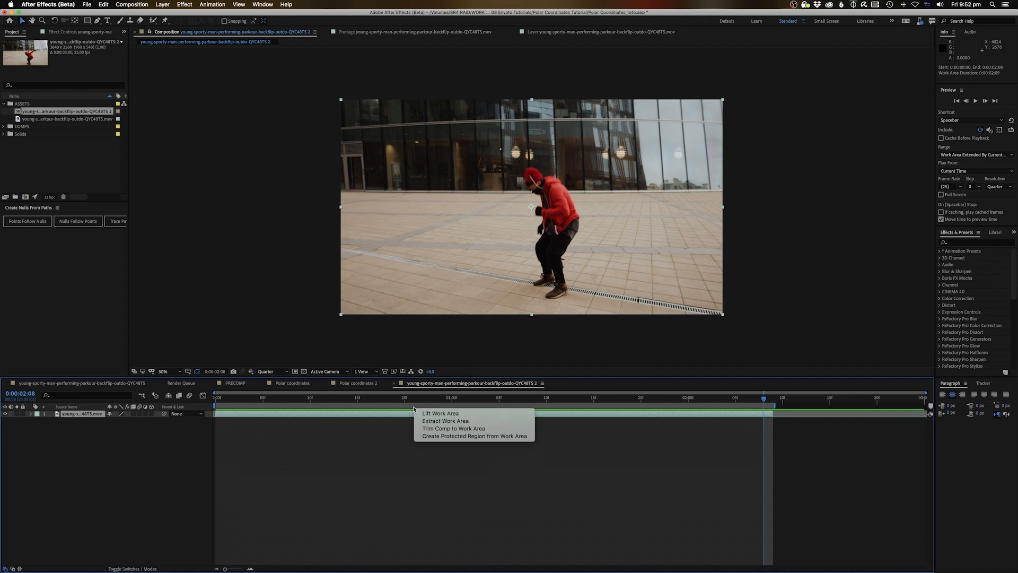
{"action": "left_click", "coordinate": [439, 428]}
{"action": "key", "text": "Home"}
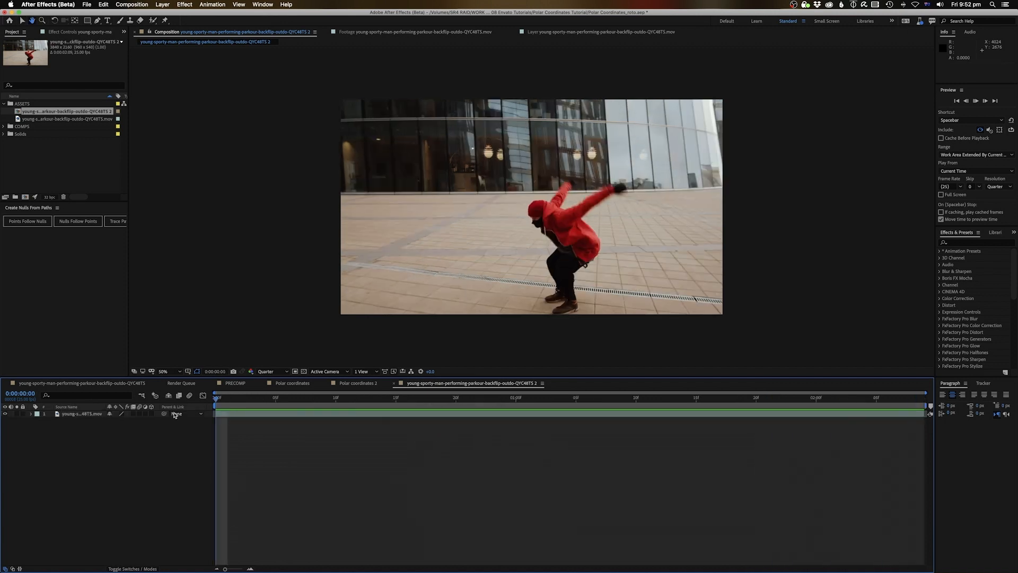
{"action": "key", "text": "space"}
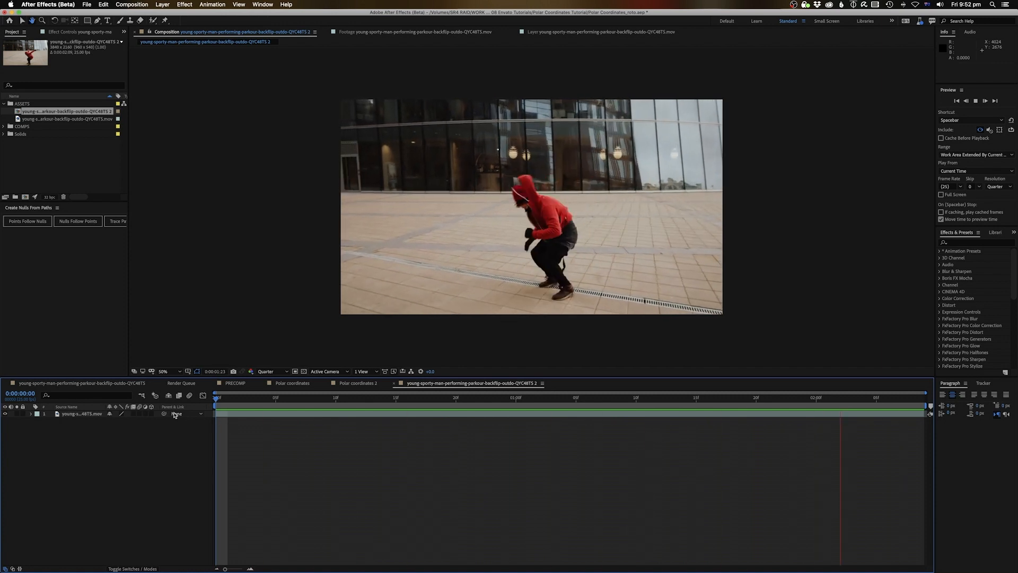
{"action": "key", "text": "space"}
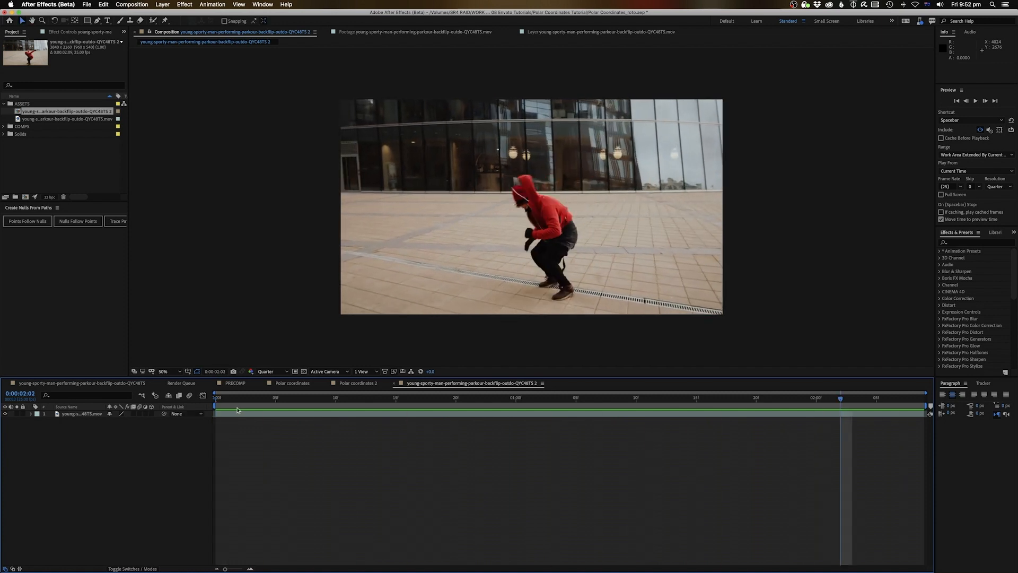
{"action": "left_click_drag", "start_coordinate": [238, 398], "coordinate": [214, 398]}
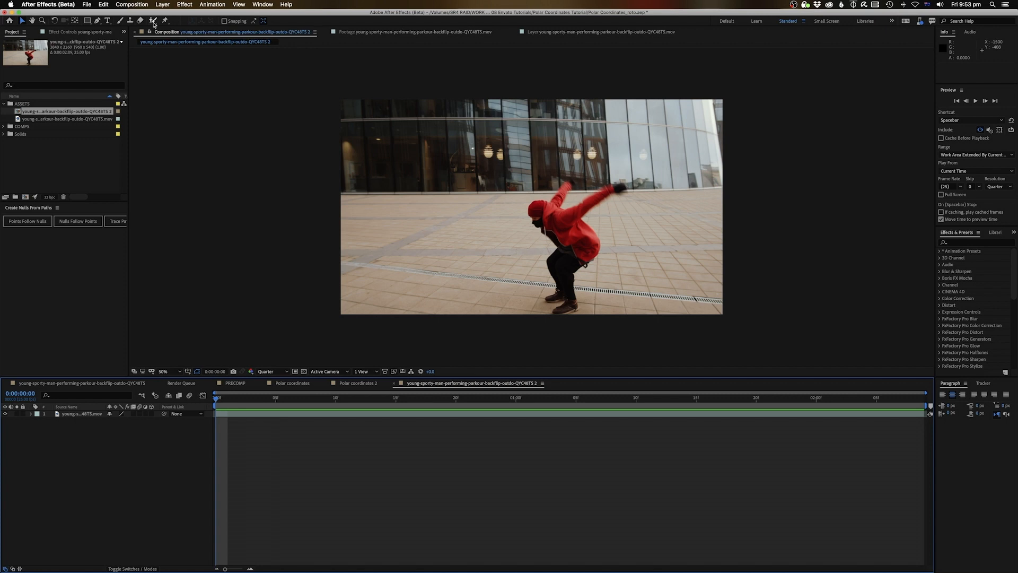
Open the backflip layer in the Layer viewer and paint a first Roto Brush stroke over the runner
{"action": "left_click", "coordinate": [153, 21]}
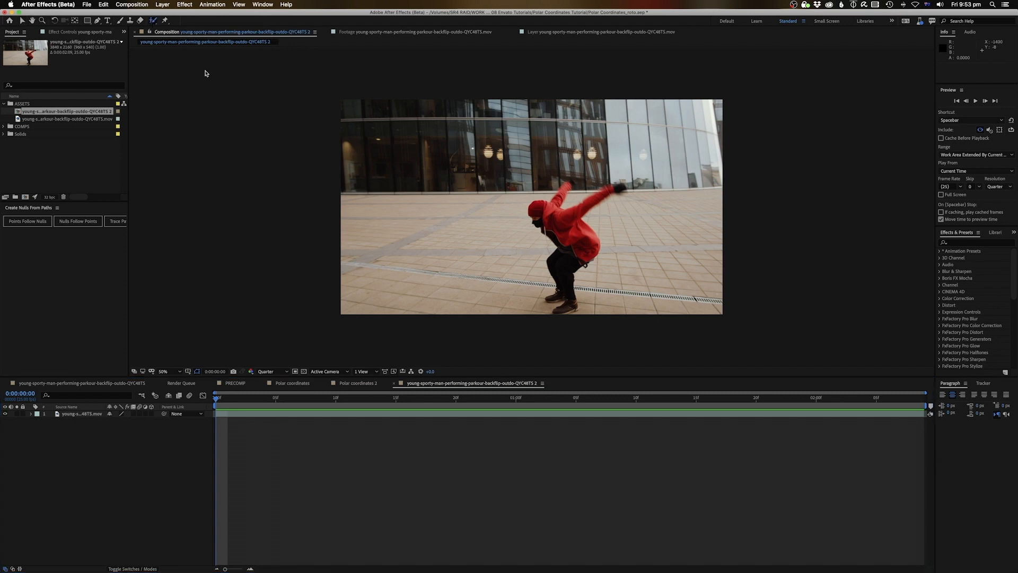
{"action": "double_click", "coordinate": [240, 414]}
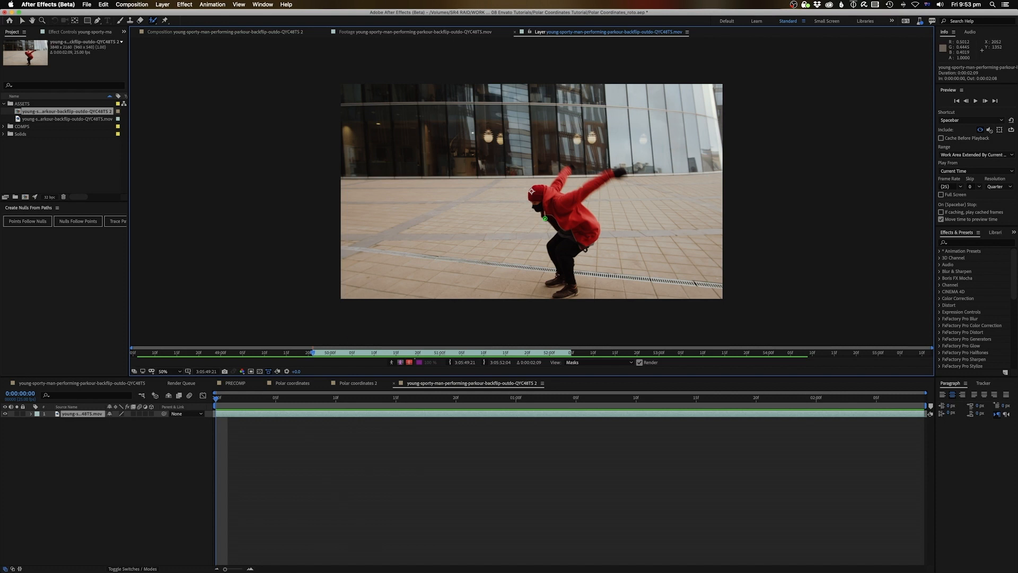
{"action": "mouse_move", "coordinate": [542, 190]}
{"action": "left_mouse_down"}
{"action": "mouse_move", "coordinate": [538, 205]}
{"action": "mouse_move", "coordinate": [566, 225]}
{"action": "mouse_move", "coordinate": [554, 256]}
{"action": "mouse_move", "coordinate": [568, 254]}
{"action": "mouse_move", "coordinate": [584, 232]}
{"action": "mouse_move", "coordinate": [544, 188]}
{"action": "mouse_move", "coordinate": [617, 168]}
{"action": "mouse_move", "coordinate": [581, 167]}
{"action": "left_mouse_up"}
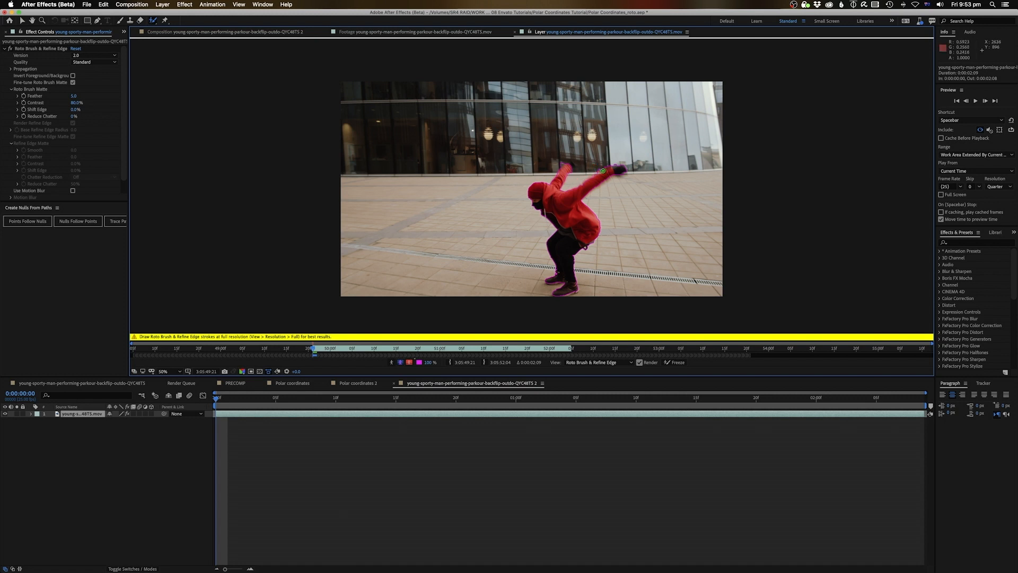
Play back the roto selection and step to an early frame to prepare more strokes
{"action": "left_click", "coordinate": [192, 404]}
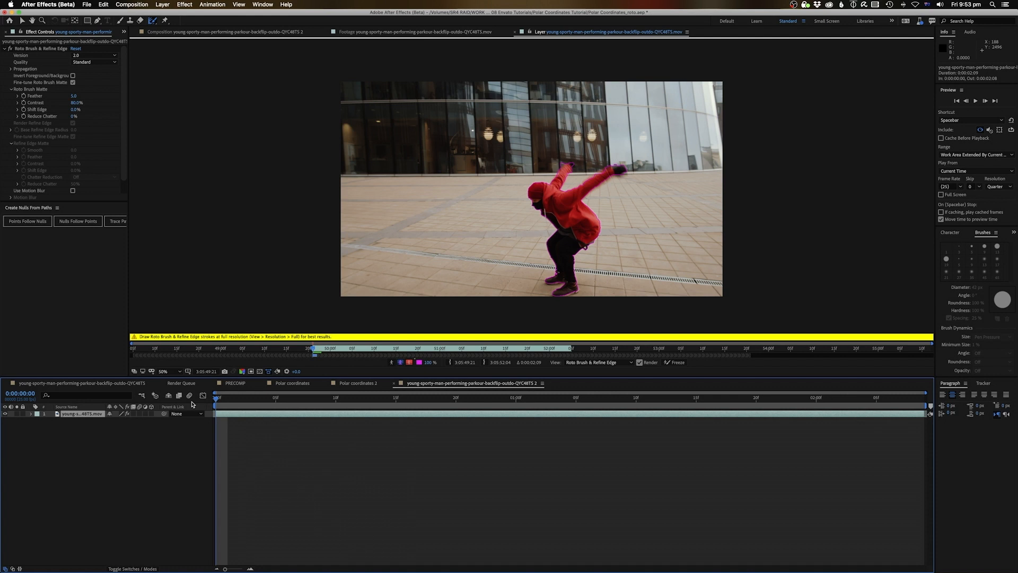
{"action": "key", "text": "space"}
{"action": "left_click_drag", "start_coordinate": [263, 401], "coordinate": [211, 414]}
{"action": "key", "text": "Page_Down"}
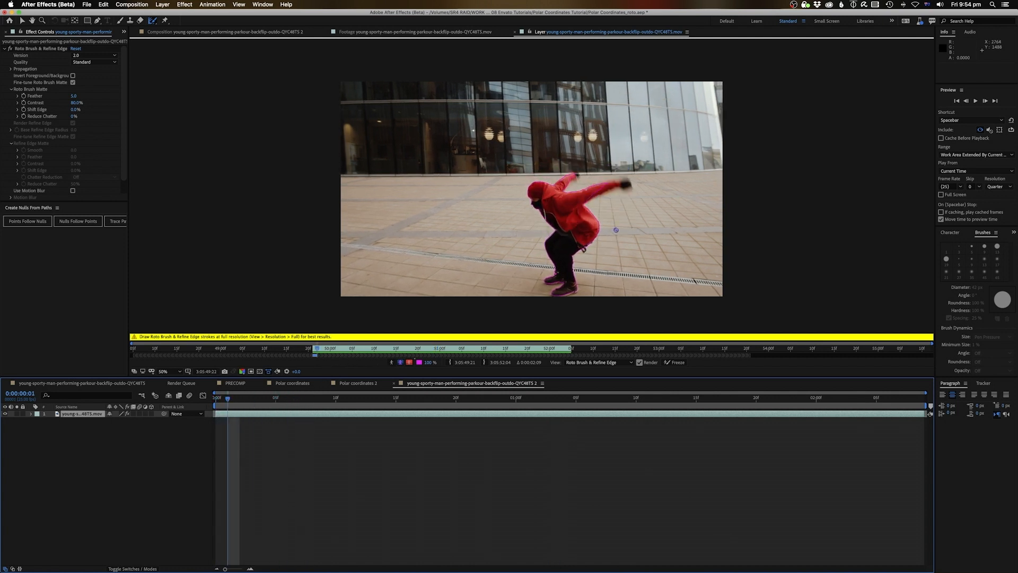
{"action": "left_click", "coordinate": [156, 21]}
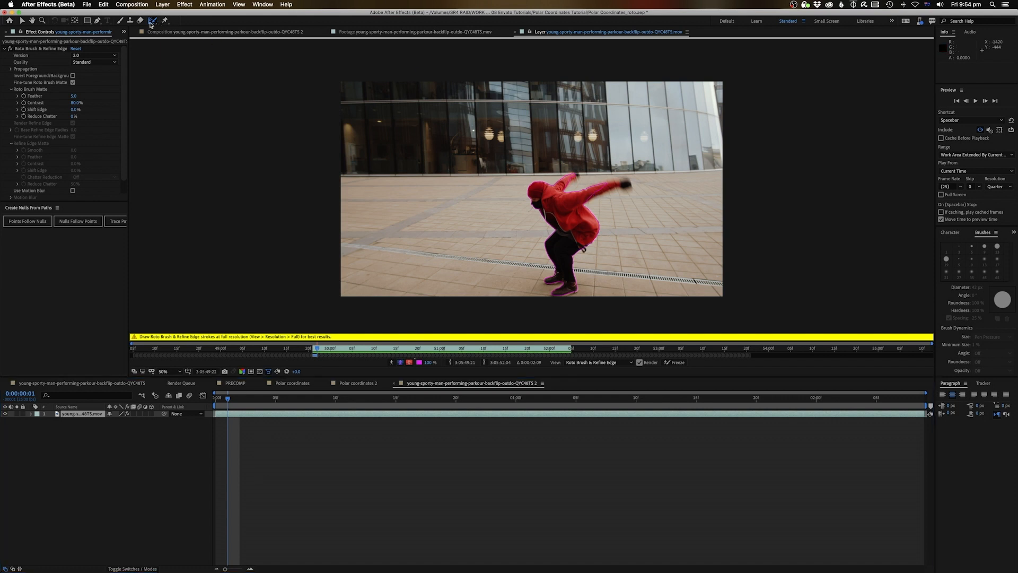
Add the runner's raised arm to the roto selection over the first few frames
{"action": "left_click_drag", "start_coordinate": [593, 191], "coordinate": [606, 185]}
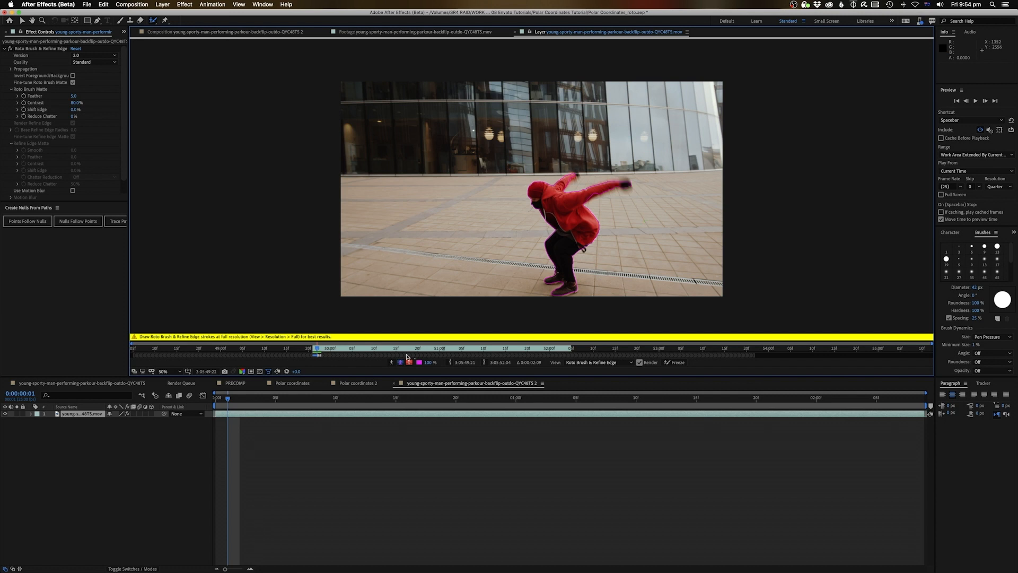
{"action": "key", "text": "Page_Down"}
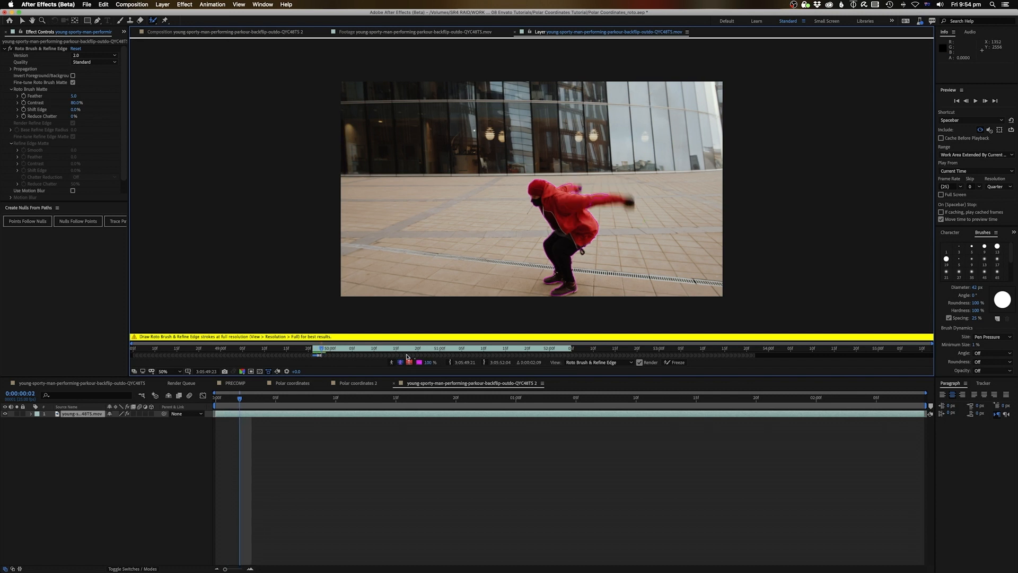
{"action": "left_click_drag", "start_coordinate": [583, 202], "coordinate": [627, 201]}
{"action": "key", "text": "Page_Down"}
{"action": "key", "text": "Page_Down"}
{"action": "key", "text": "Page_Down"}
{"action": "key", "text": "Page_Down"}
{"action": "key", "text": "Page_Down"}
{"action": "key", "text": "Page_Down"}
{"action": "key", "text": "Page_Down"}
{"action": "key", "text": "Page_Down"}
{"action": "key", "text": "Page_Down"}
{"action": "key", "text": "Page_Down"}
{"action": "key", "text": "Page_Down"}
{"action": "left_click_drag", "start_coordinate": [511, 176], "coordinate": [545, 175]}
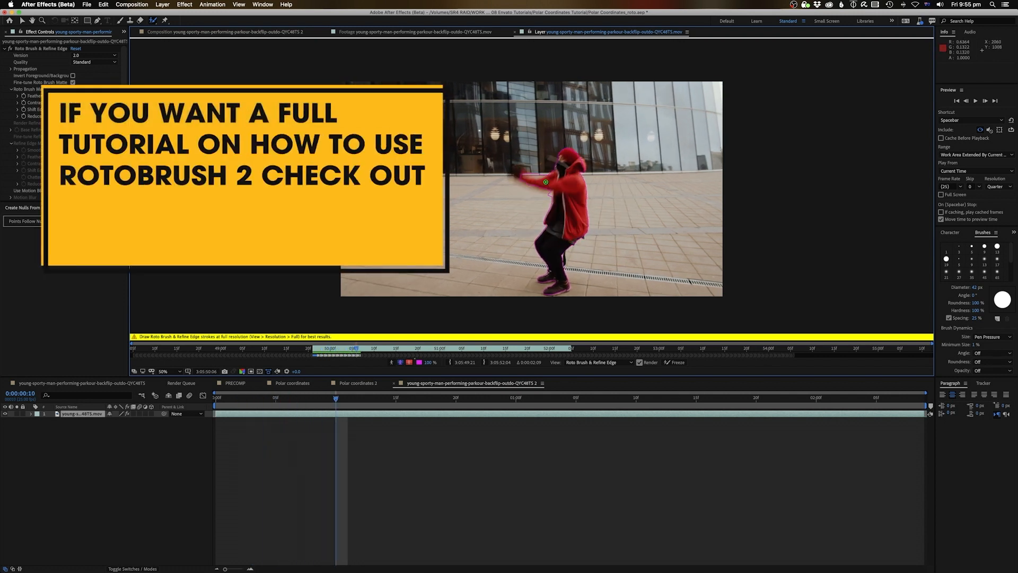
Step further into the flip, painting corrective strokes on the mid-flip frames
{"action": "key", "text": "Page_Down"}
{"action": "key", "text": "Page_Down"}
{"action": "key", "text": "Page_Down"}
{"action": "key", "text": "Page_Down"}
{"action": "key", "text": "Page_Down"}
{"action": "key", "text": "Page_Down"}
{"action": "key", "text": "Page_Down"}
{"action": "key", "text": "Page_Down"}
{"action": "key", "text": "Page_Down"}
{"action": "key", "text": "Page_Down"}
{"action": "key", "text": "Page_Down"}
{"action": "key", "text": "Page_Down"}
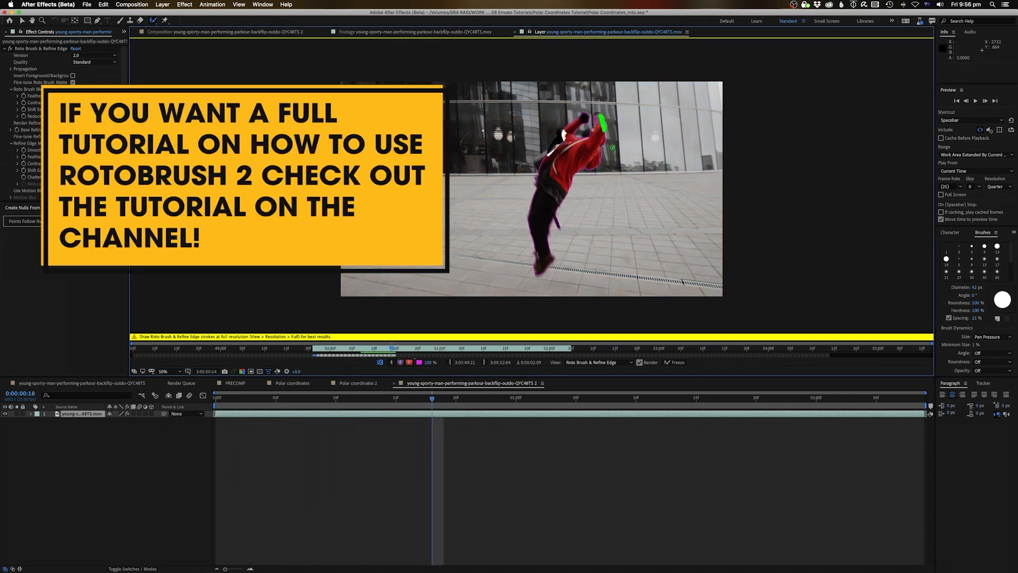
{"action": "key", "text": "u"}
{"action": "key", "text": "u"}
{"action": "key", "text": "Page_Down"}
{"action": "key", "text": "Page_Down"}
{"action": "key", "text": "Page_Down"}
{"action": "key", "text": "Page_Down"}
{"action": "key", "text": "Page_Down"}
{"action": "key", "text": "Page_Down"}
{"action": "key", "text": "Page_Down"}
{"action": "key", "text": "Page_Down"}
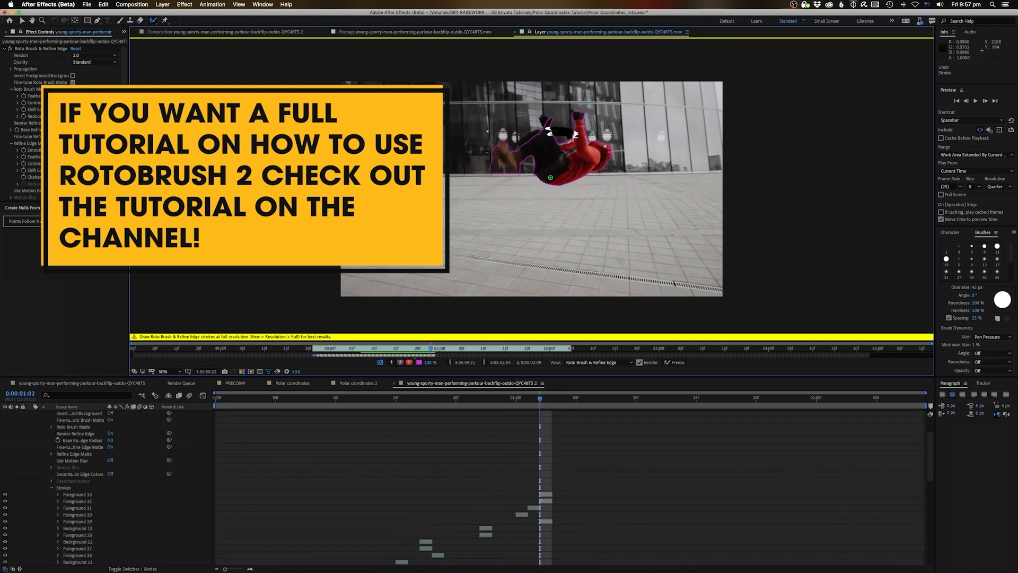
{"action": "key", "text": "Page_Down"}
{"action": "key", "text": "Page_Down"}
{"action": "mouse_move", "coordinate": [561, 159]}
{"action": "left_mouse_down"}
{"action": "mouse_move", "coordinate": [555, 209]}
{"action": "mouse_move", "coordinate": [534, 223]}
{"action": "left_mouse_up"}
{"action": "key", "text": "Page_Down"}
{"action": "key", "text": "Page_Down"}
{"action": "key", "text": "Page_Down"}
{"action": "key", "text": "Page_Down"}
{"action": "mouse_move", "coordinate": [524, 180]}
{"action": "left_mouse_down"}
{"action": "mouse_move", "coordinate": [567, 207]}
{"action": "mouse_move", "coordinate": [588, 194]}
{"action": "mouse_move", "coordinate": [551, 175]}
{"action": "mouse_move", "coordinate": [562, 222]}
{"action": "mouse_move", "coordinate": [573, 212]}
{"action": "mouse_move", "coordinate": [502, 187]}
{"action": "left_mouse_up"}
{"action": "key", "text": "Page_Down"}
{"action": "key", "text": "Page_Down"}
{"action": "key", "text": "Page_Down"}
{"action": "key", "text": "Page_Down"}
{"action": "key", "text": "Page_Down"}
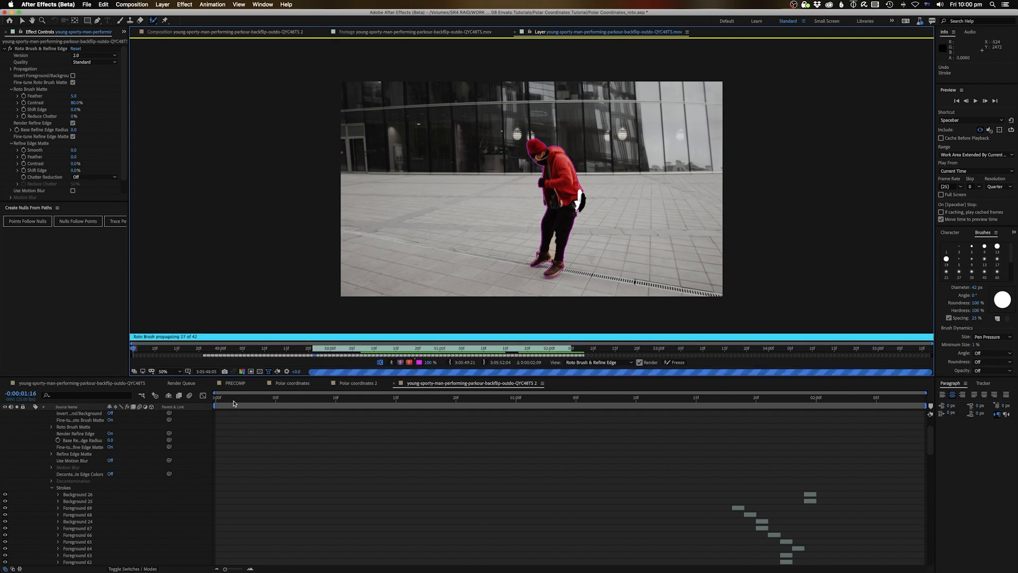
Check the propagated matte through the backflip and freeze the Roto Brush matte
{"action": "left_click_drag", "start_coordinate": [218, 402], "coordinate": [588, 412]}
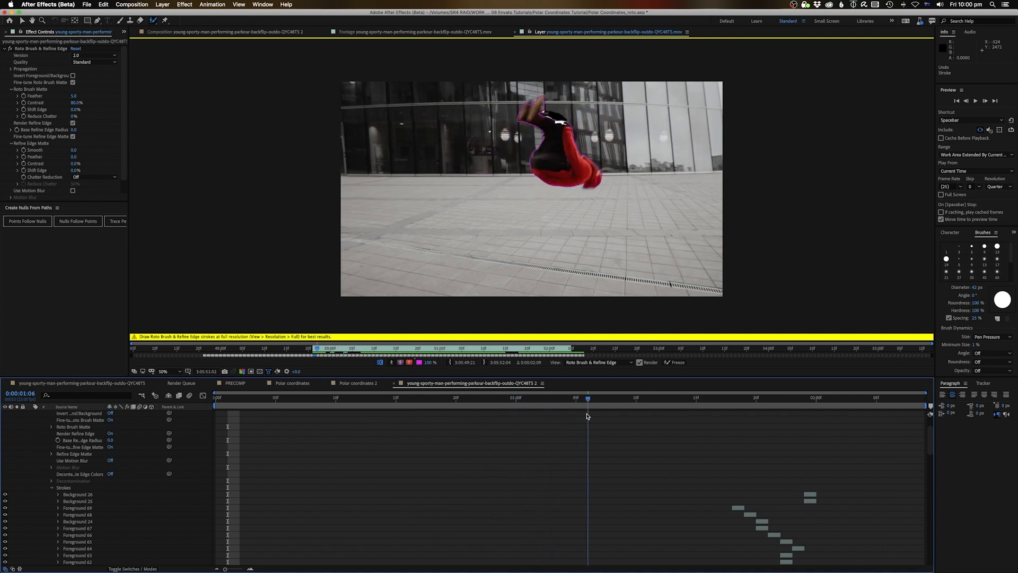
{"action": "left_click_drag", "start_coordinate": [593, 402], "coordinate": [189, 445]}
{"action": "left_click", "coordinate": [679, 363]}
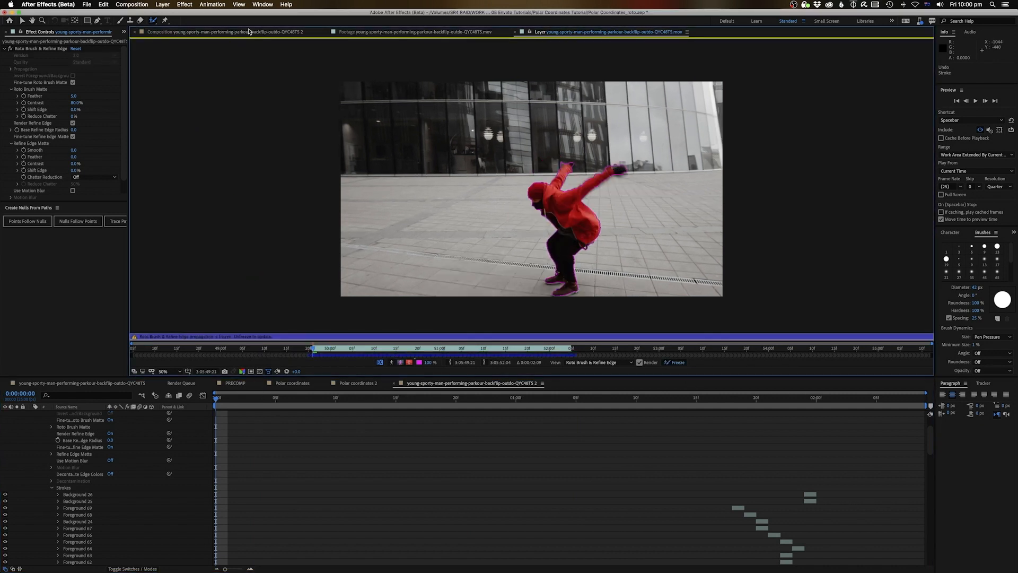
Preview the runner cut out against black in the composition, returning to the first frame
{"action": "left_click", "coordinate": [242, 33]}
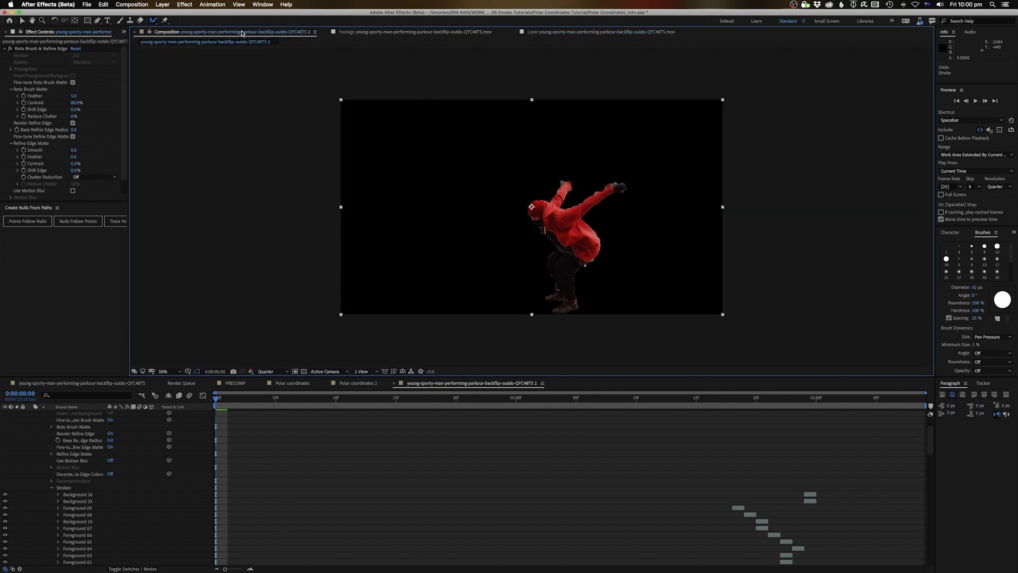
{"action": "scroll", "coordinate": [98, 446], "scroll_direction": "up", "scroll_amount": 2}
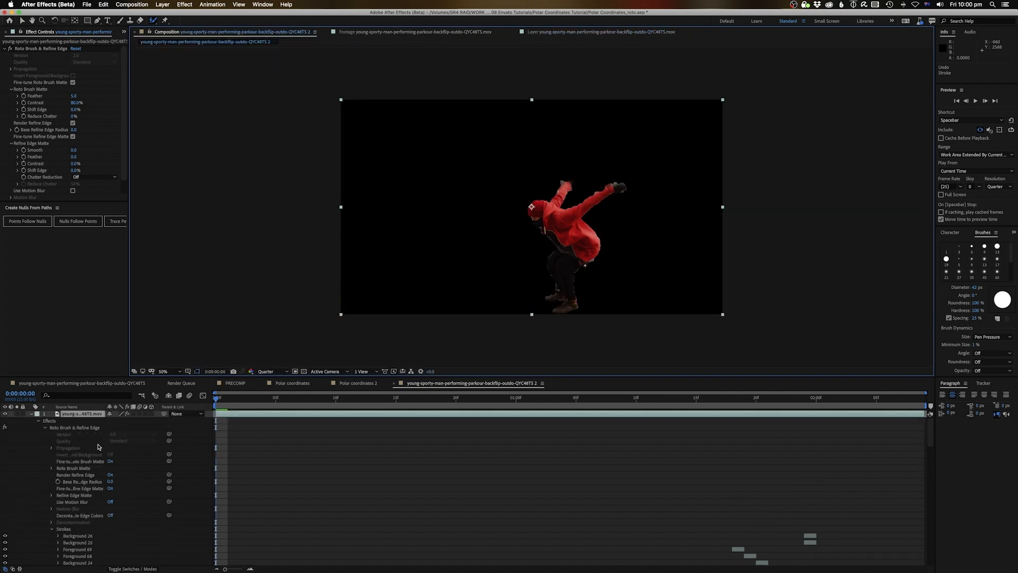
{"action": "left_click", "coordinate": [30, 414]}
{"action": "key", "text": "space"}
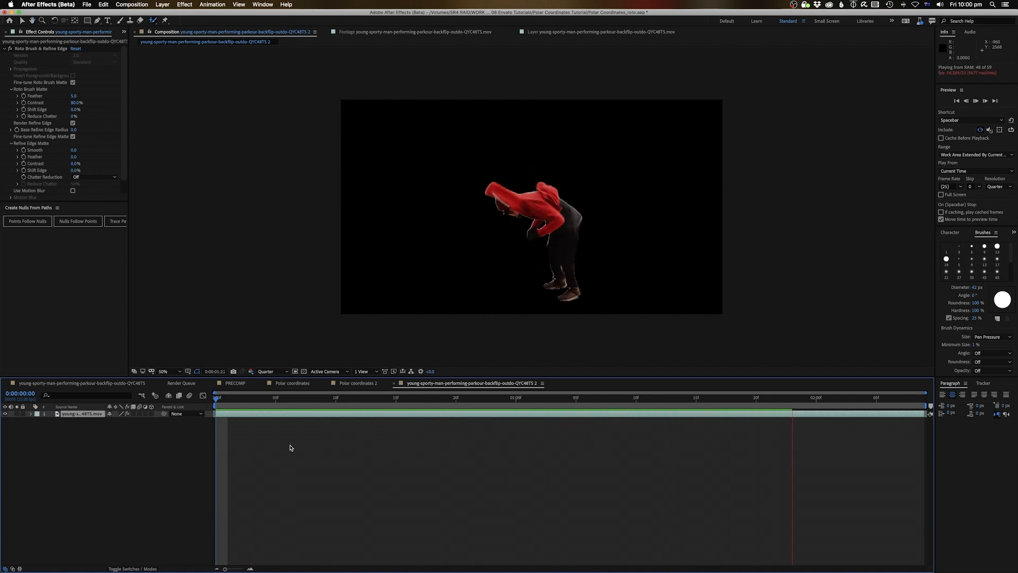
{"action": "key", "text": "space"}
{"action": "left_click_drag", "start_coordinate": [527, 407], "coordinate": [129, 463]}
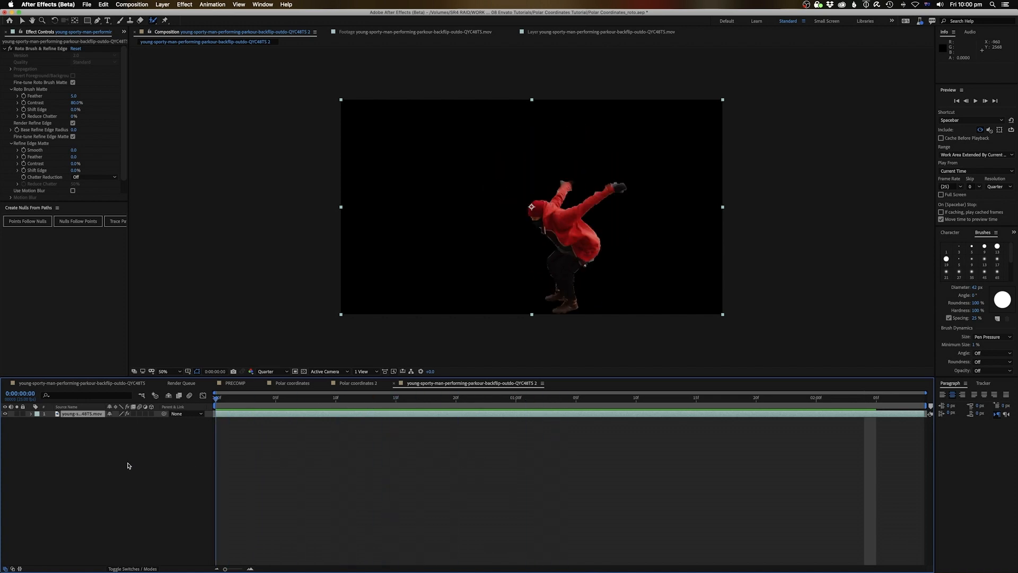
{"action": "left_click", "coordinate": [261, 477]}
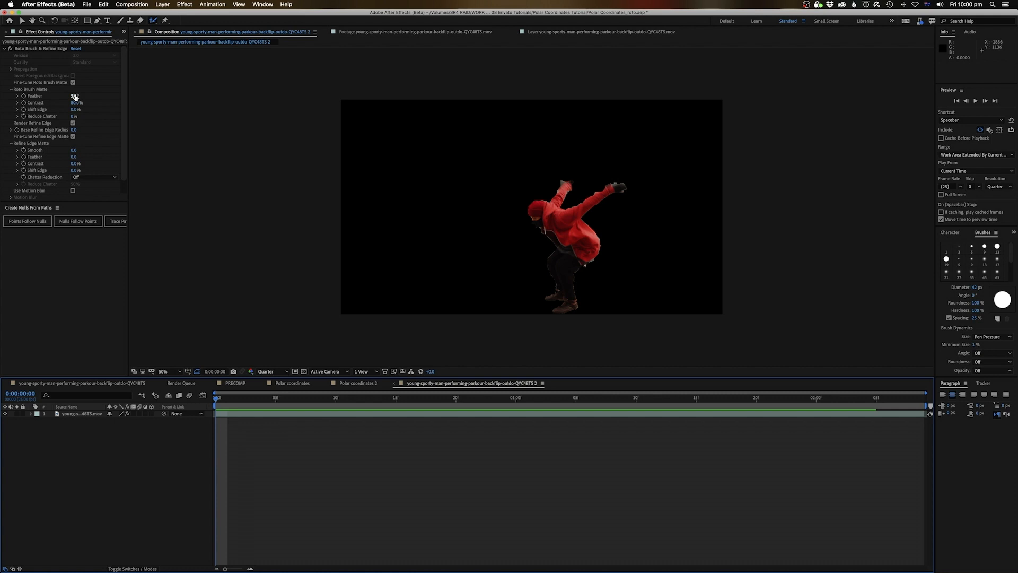
Set the matte to Feather 9.6, Contrast 85.6%, Shift Edge −41.0% and Reduce Chatter 37%
{"action": "left_click_drag", "start_coordinate": [75, 97], "coordinate": [88, 94]}
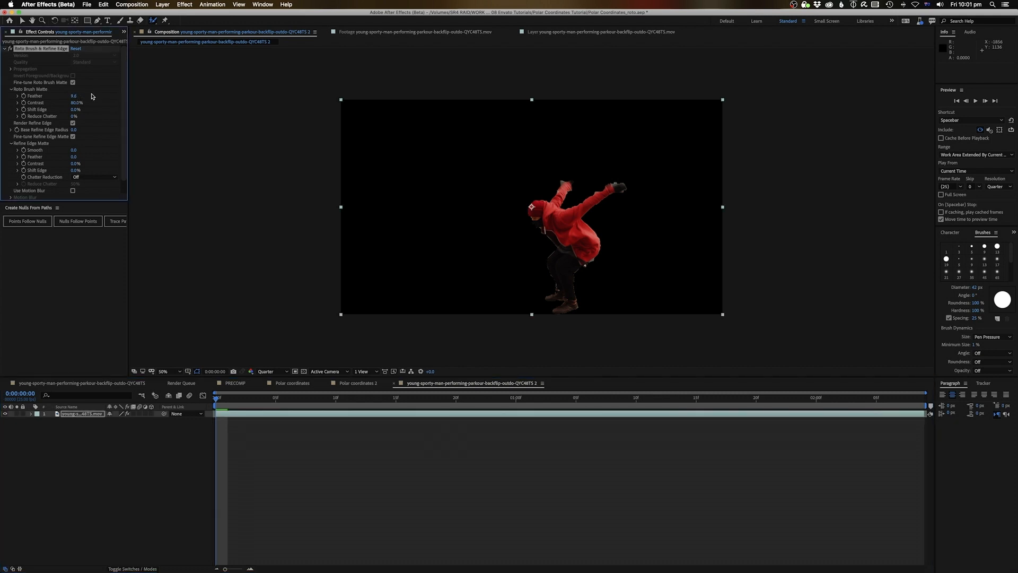
{"action": "left_click_drag", "start_coordinate": [100, 113], "coordinate": [113, 111]}
{"action": "scroll", "coordinate": [105, 157], "scroll_direction": "down", "scroll_amount": 1}
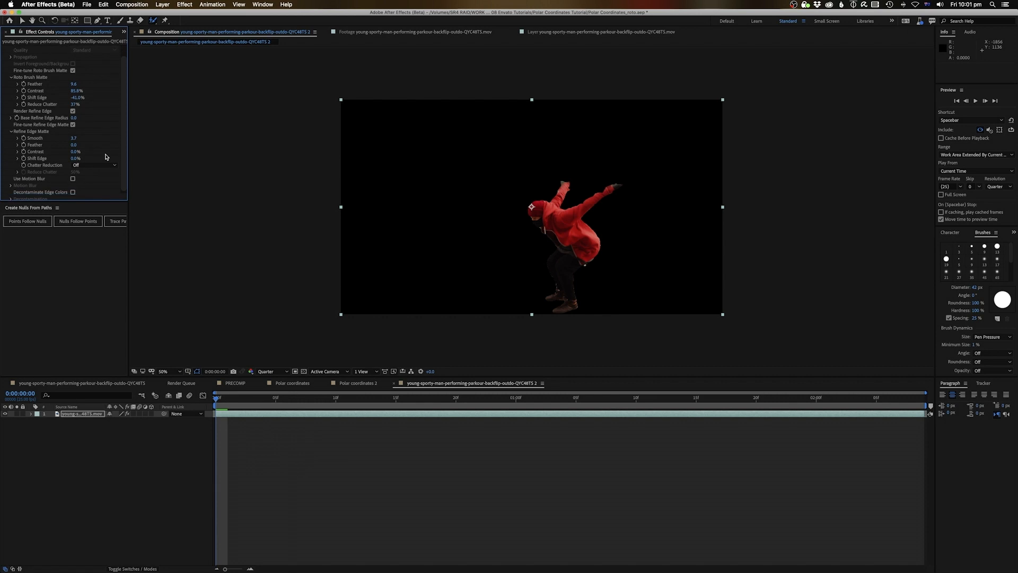
Enable Use Motion Blur and Decontaminate Edge Colors, then preview the refined cutout
{"action": "left_click", "coordinate": [71, 178]}
{"action": "left_click", "coordinate": [72, 180]}
{"action": "left_click", "coordinate": [73, 192]}
{"action": "left_click", "coordinate": [223, 406]}
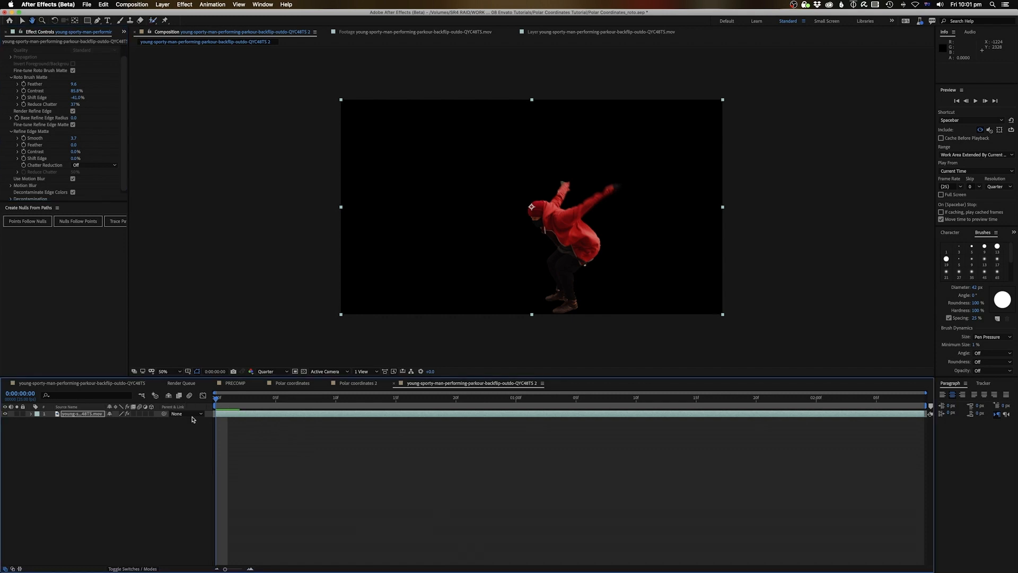
{"action": "key", "text": "space"}
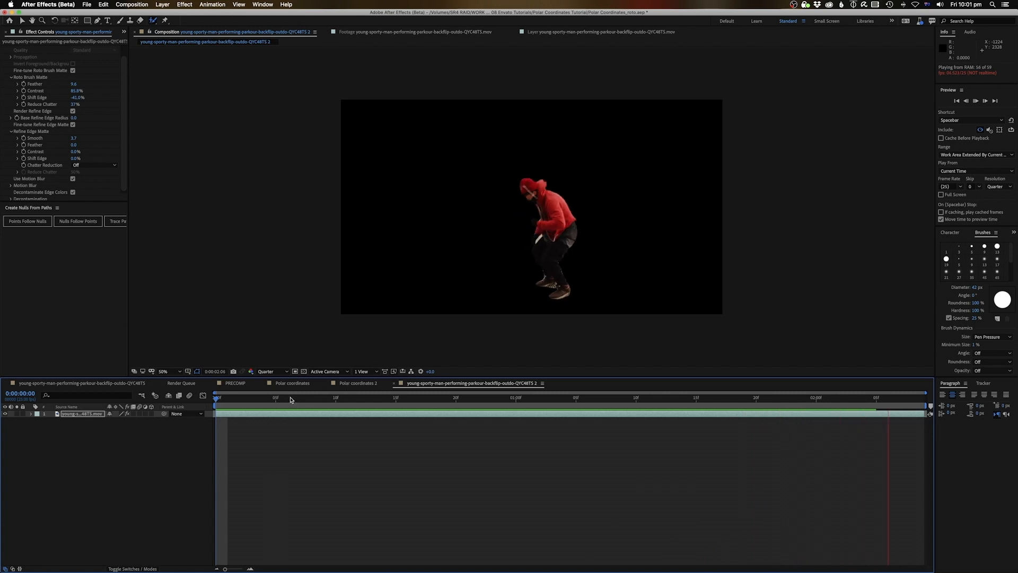
Duplicate the runner layer and delete Roto Brush & Refine Edge from the lower copy
{"action": "left_click", "coordinate": [81, 424]}
{"action": "left_click", "coordinate": [80, 416]}
{"action": "key", "text": "super+d"}
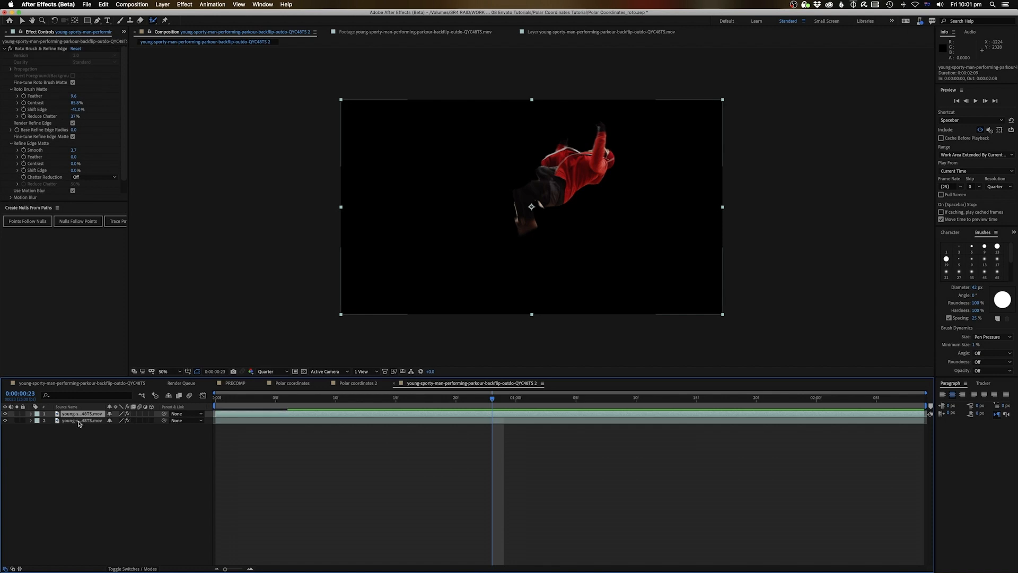
{"action": "left_click", "coordinate": [81, 422]}
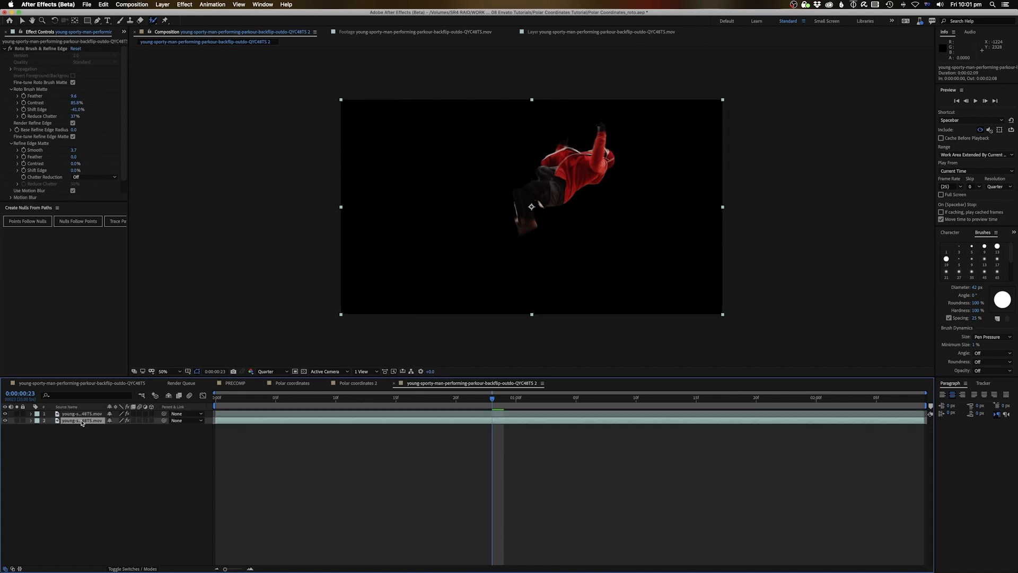
{"action": "key", "text": "e"}
{"action": "left_click", "coordinate": [61, 428]}
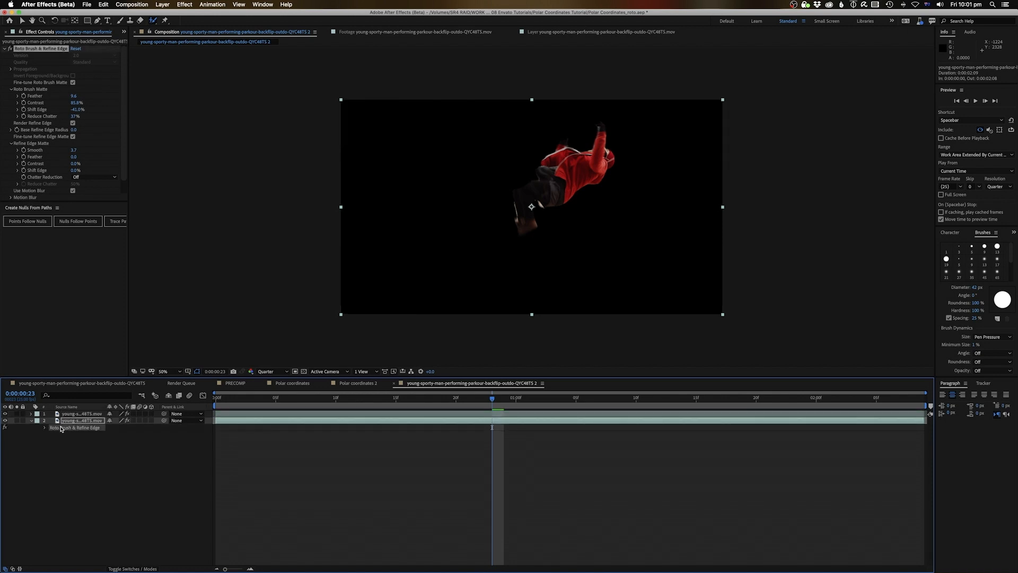
{"action": "key", "text": "Delete"}
Preview the lower layer at 35% opacity, then restore it to 100% and select the runner layer
{"action": "key", "text": "Home"}
{"action": "key", "text": "space"}
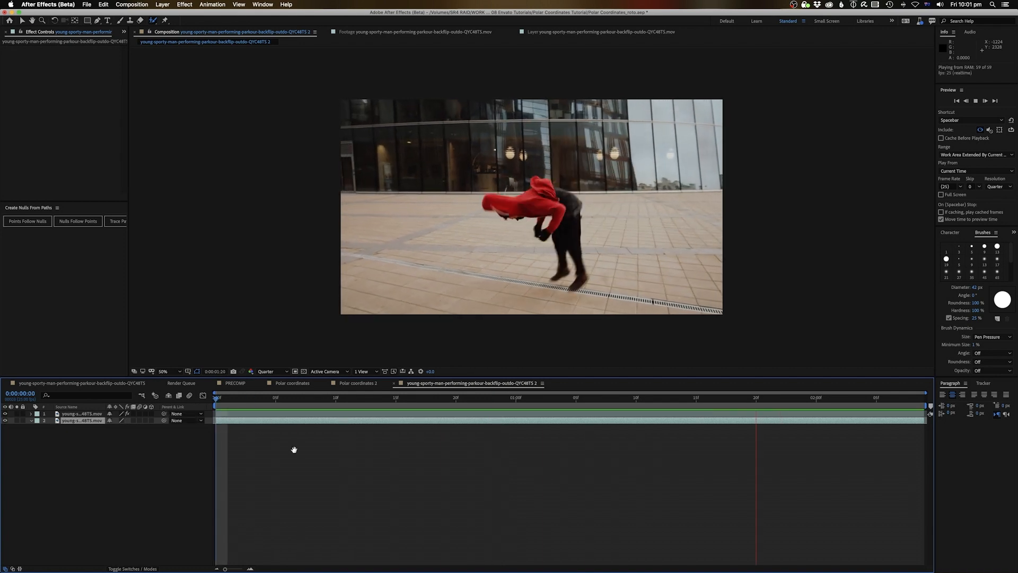
{"action": "key", "text": "space"}
{"action": "key", "text": "t"}
{"action": "left_click_drag", "start_coordinate": [113, 426], "coordinate": [92, 427]}
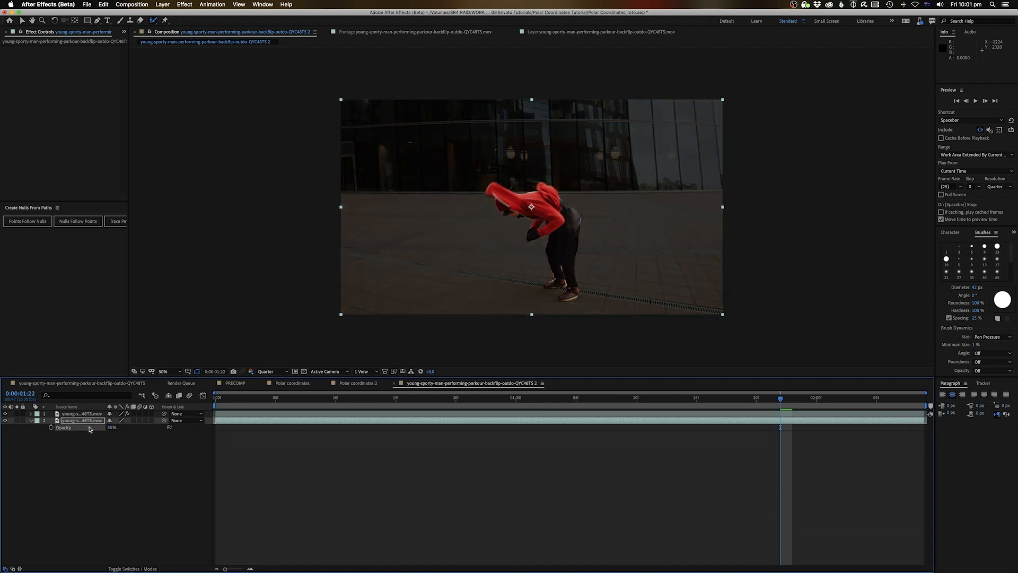
{"action": "key", "text": "space"}
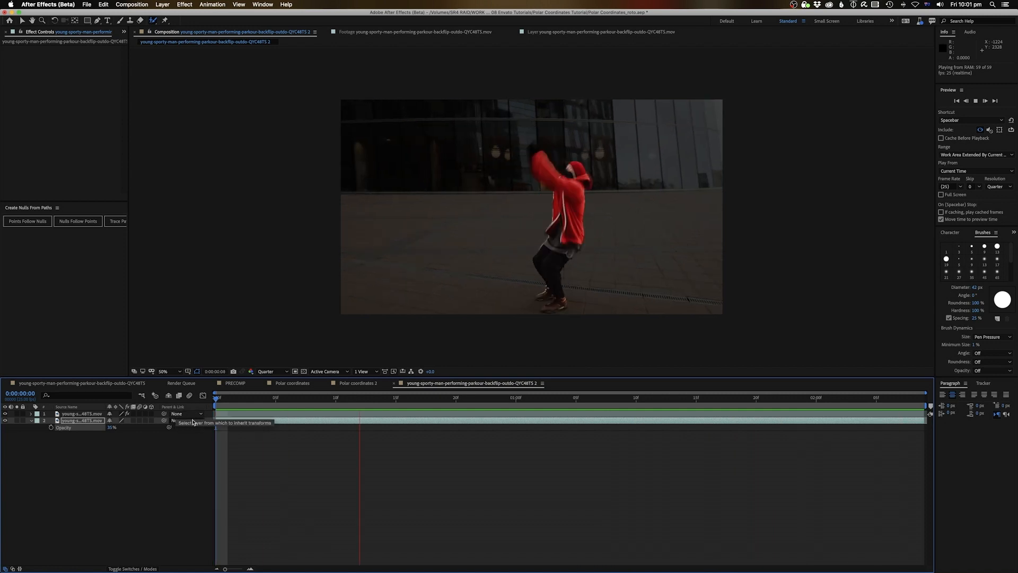
{"action": "key", "text": "space"}
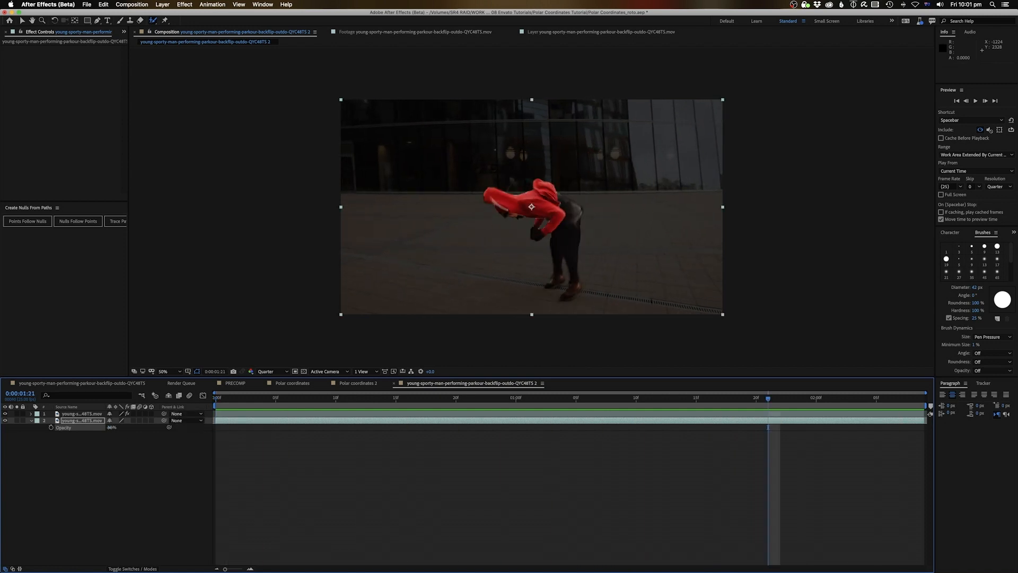
{"action": "left_click_drag", "start_coordinate": [112, 427], "coordinate": [214, 427]}
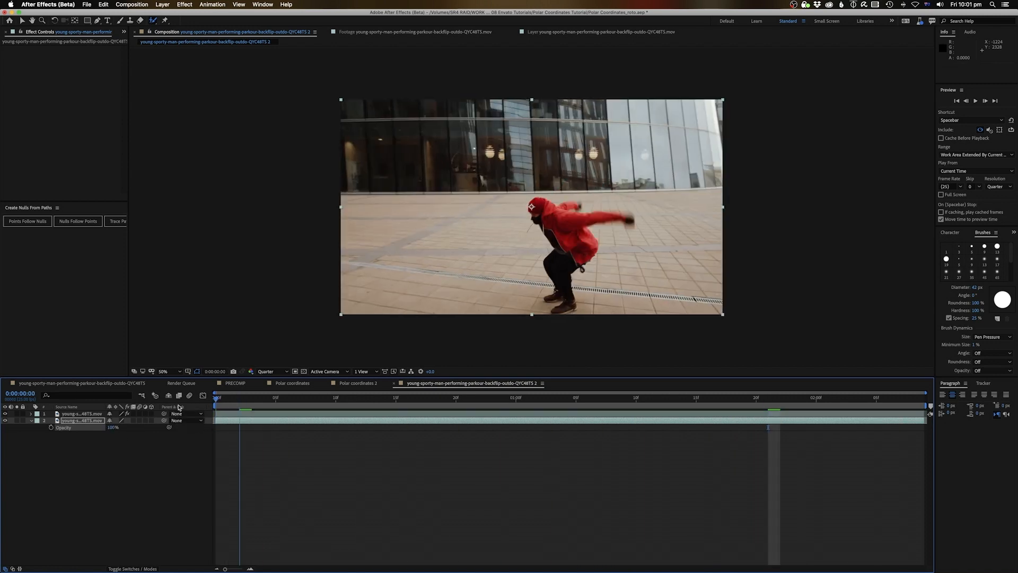
{"action": "left_click", "coordinate": [265, 410]}
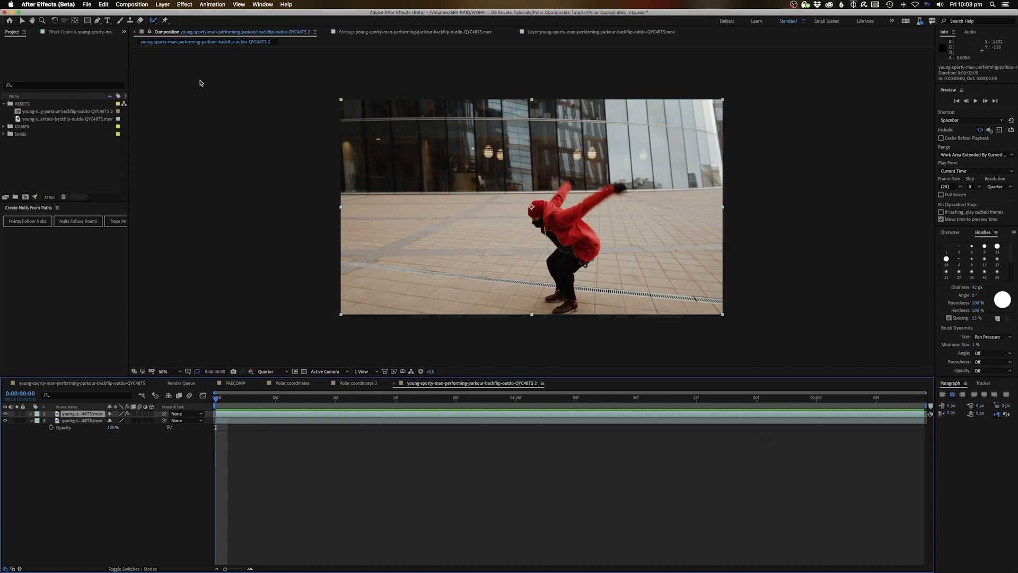
Pre-compose the runner layer as 'Flipping guy - matte 1', moving all attributes into it
{"action": "left_click", "coordinate": [164, 5]}
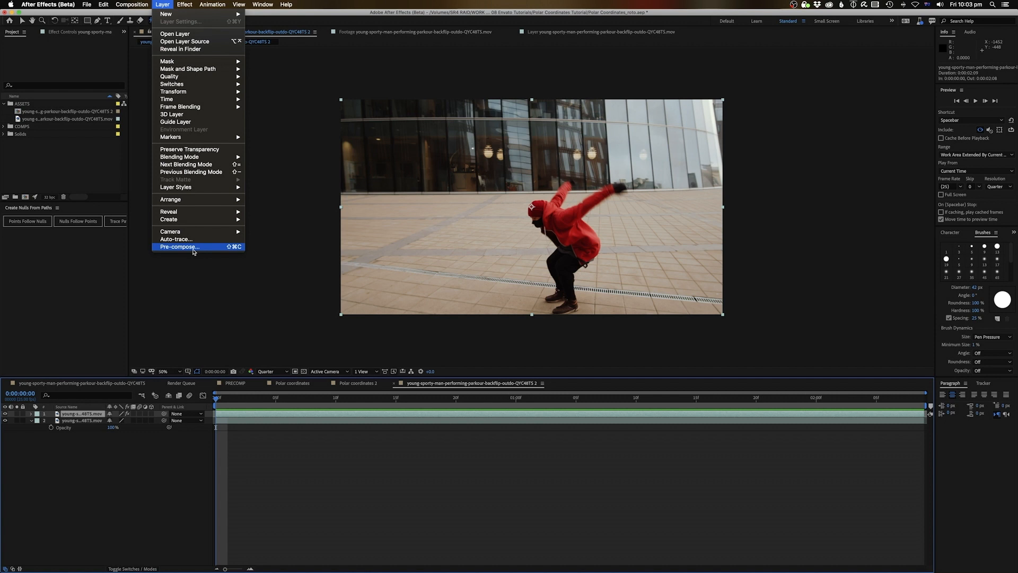
{"action": "left_click", "coordinate": [295, 431]}
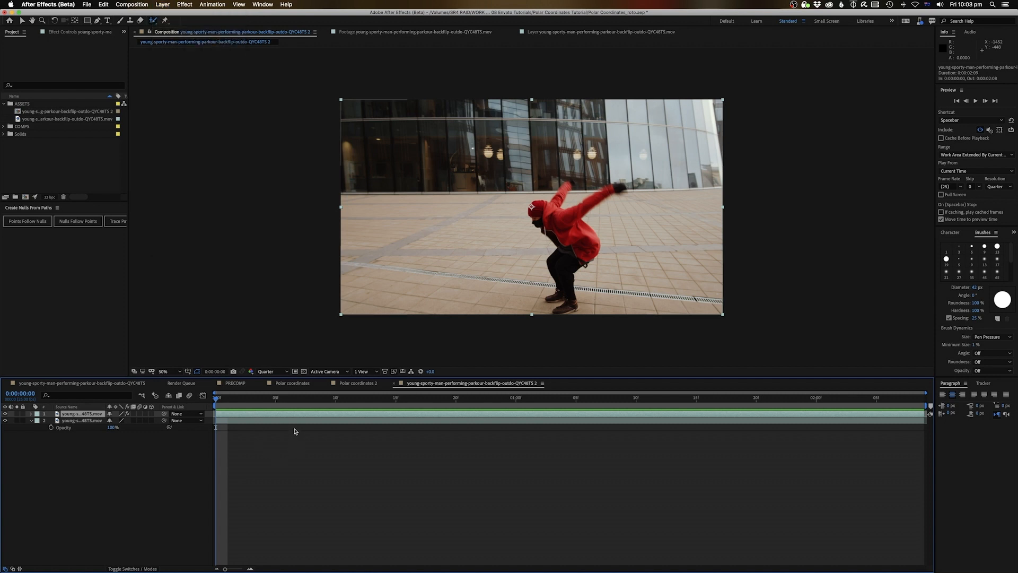
{"action": "key", "text": "super+shift+c"}
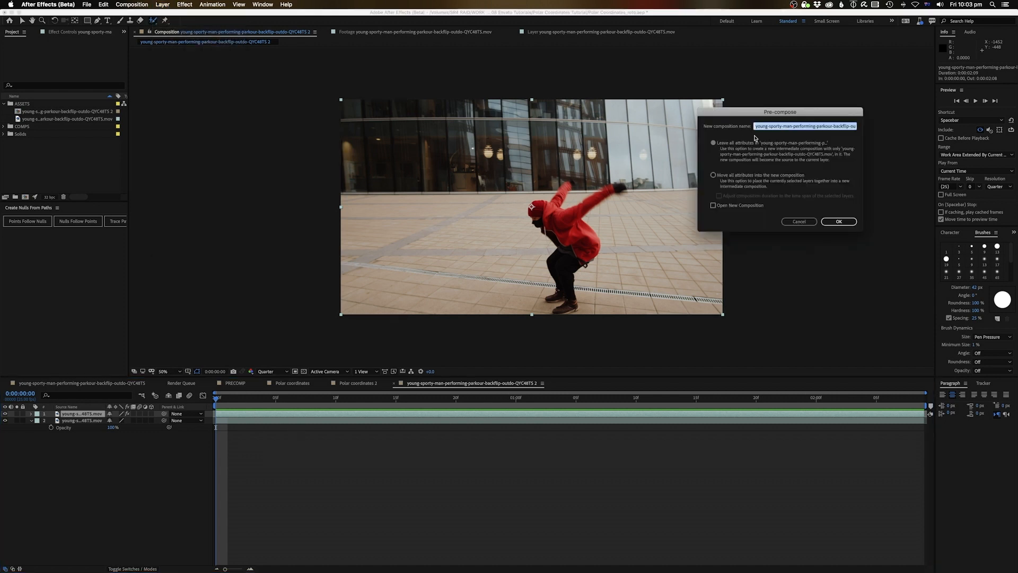
{"action": "type", "text": "P"}
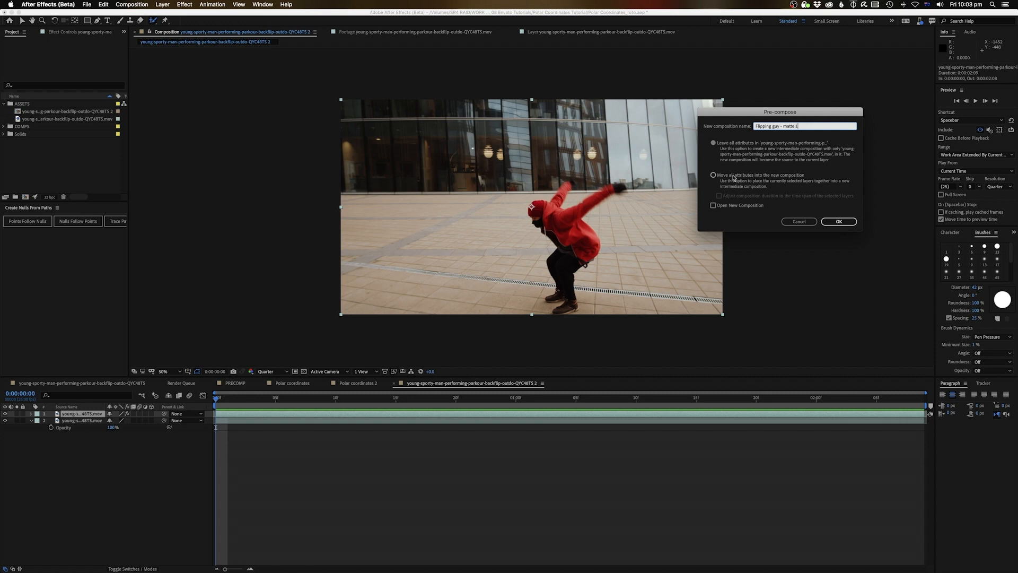
{"action": "left_click", "coordinate": [776, 179]}
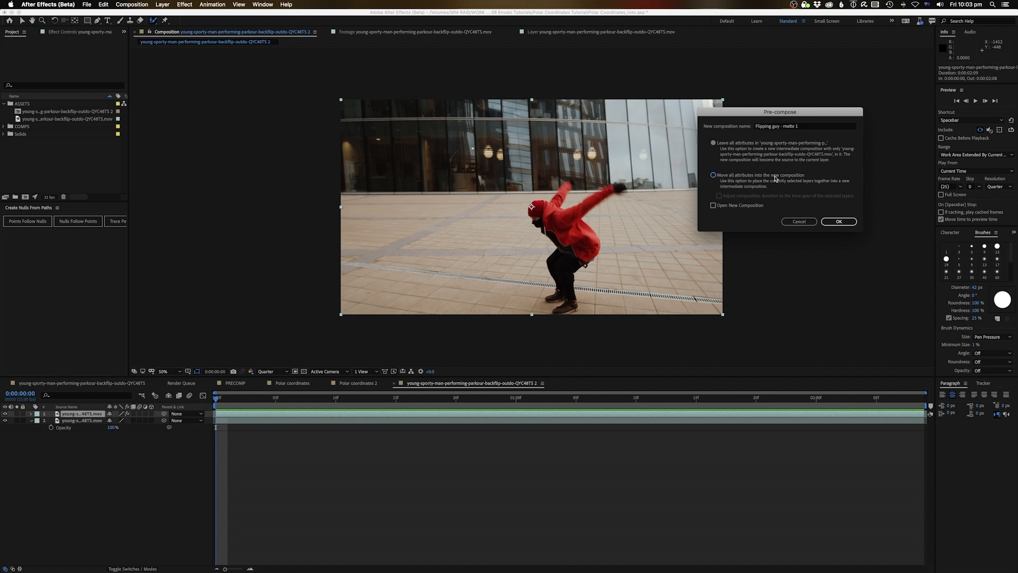
{"action": "left_click", "coordinate": [839, 222]}
{"action": "left_click", "coordinate": [331, 467]}
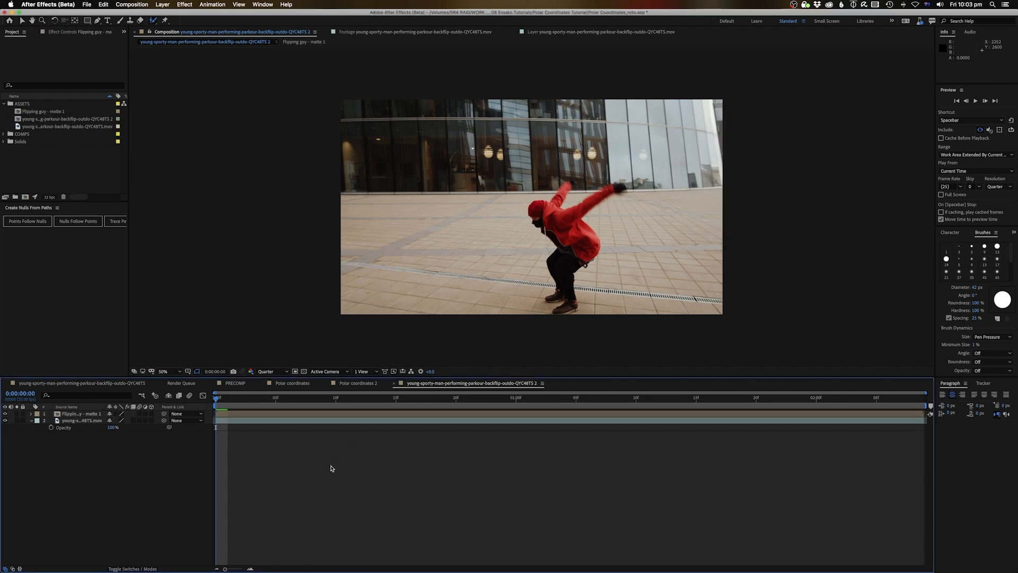
{"action": "left_click", "coordinate": [264, 419]}
{"action": "left_click", "coordinate": [264, 413]}
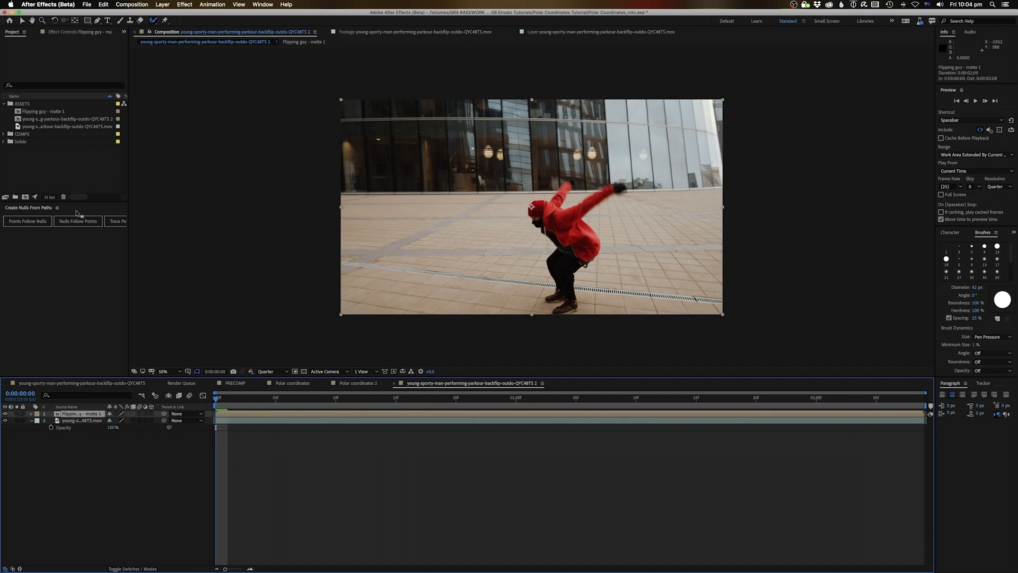
Duplicate it as 'Flipping guy - matte 2 Streak' and place it on top in the timeline
{"action": "left_click", "coordinate": [38, 113]}
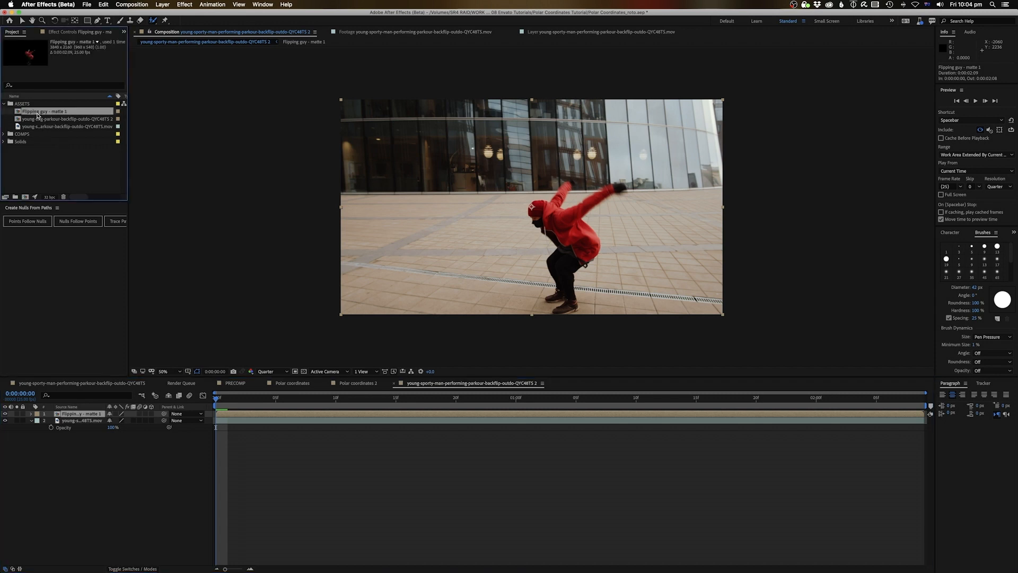
{"action": "key", "text": "super+d"}
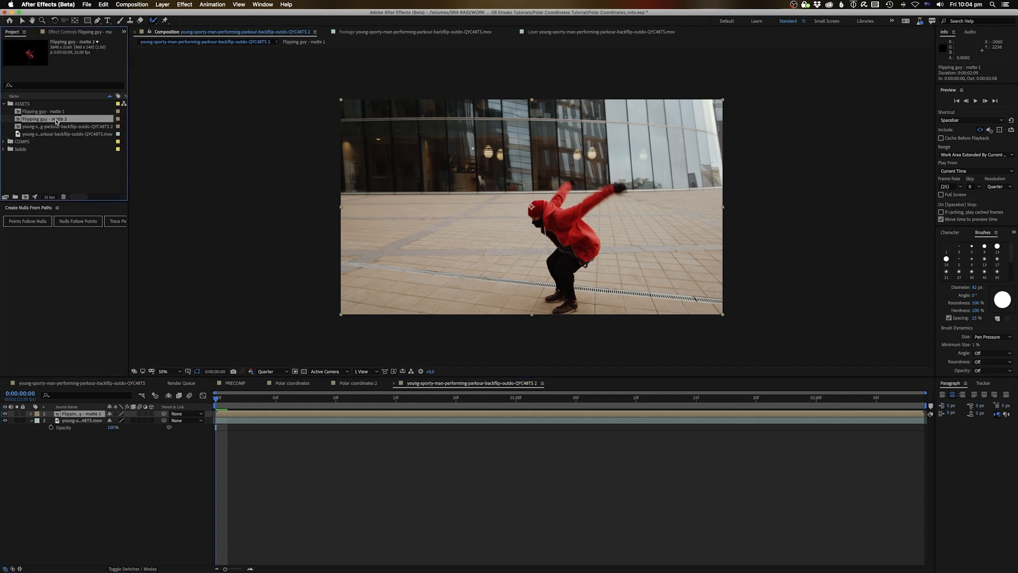
{"action": "key", "text": "Return"}
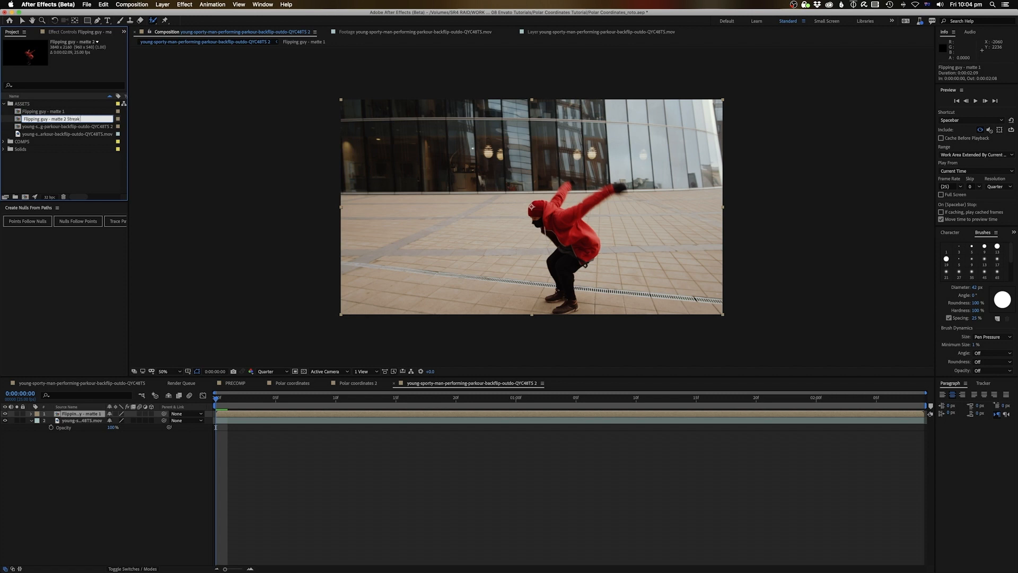
{"action": "key", "text": "Return"}
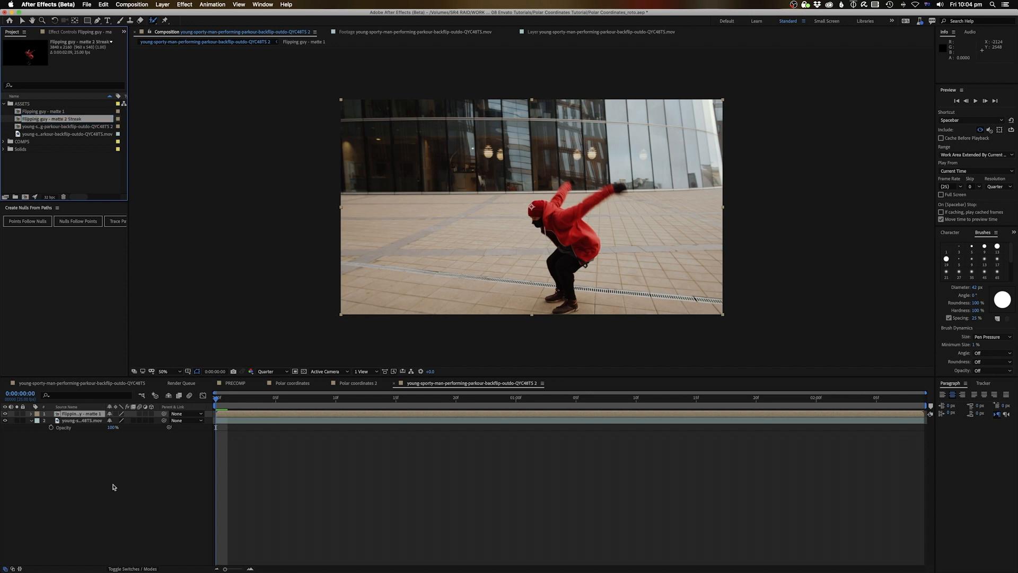
{"action": "key", "text": "v"}
{"action": "mouse_move", "coordinate": [61, 119]}
{"action": "left_mouse_down"}
{"action": "mouse_move", "coordinate": [111, 253]}
{"action": "mouse_move", "coordinate": [65, 414]}
{"action": "left_mouse_up"}
{"action": "left_click_drag", "start_coordinate": [275, 403], "coordinate": [408, 415]}
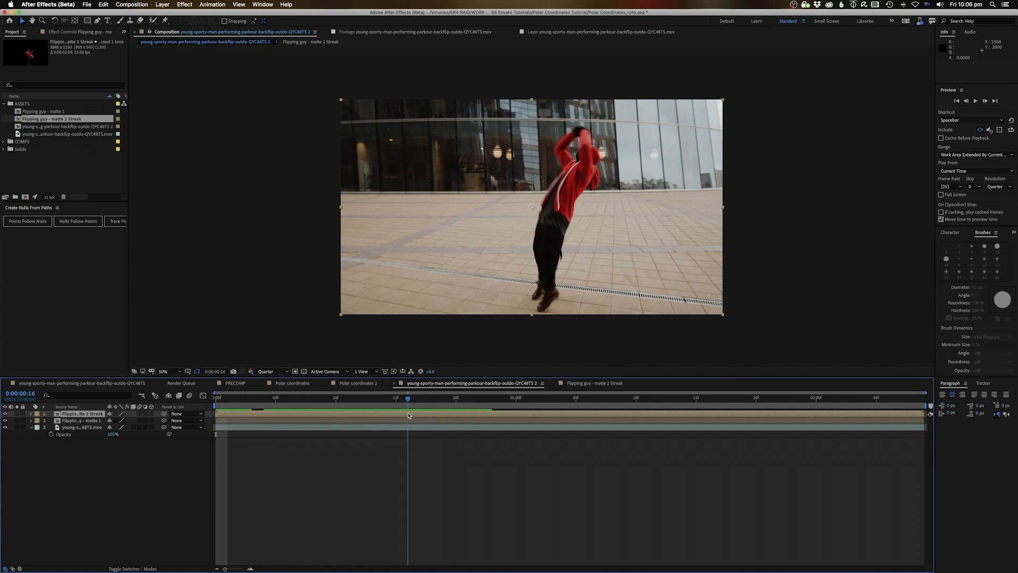
Freeze the matte 2 Streak layer on its mid-flip frame and return to frame 0:00:00:16
{"action": "left_click", "coordinate": [409, 414]}
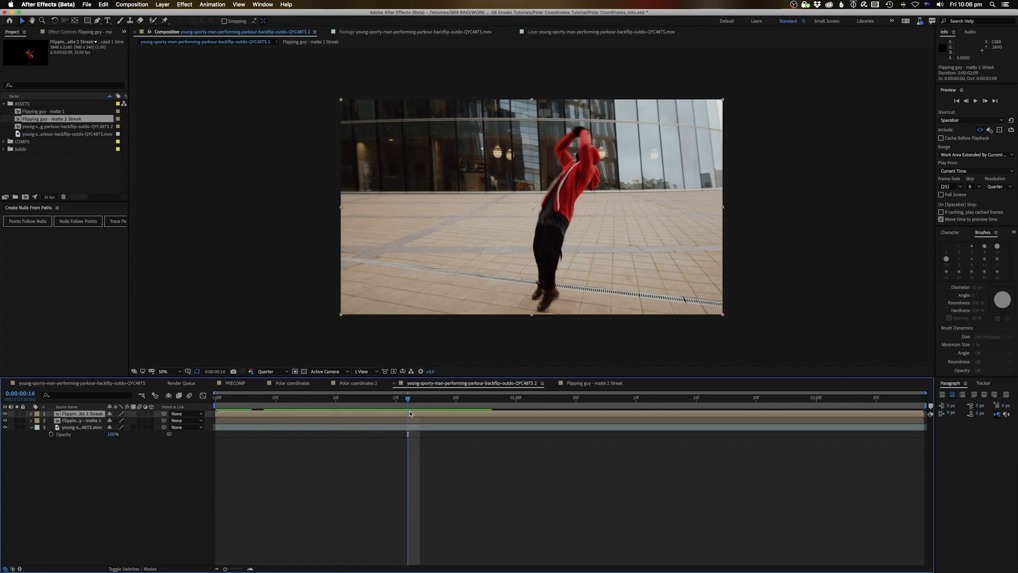
{"action": "right_click", "coordinate": [412, 416]}
{"action": "mouse_move", "coordinate": [477, 402]}
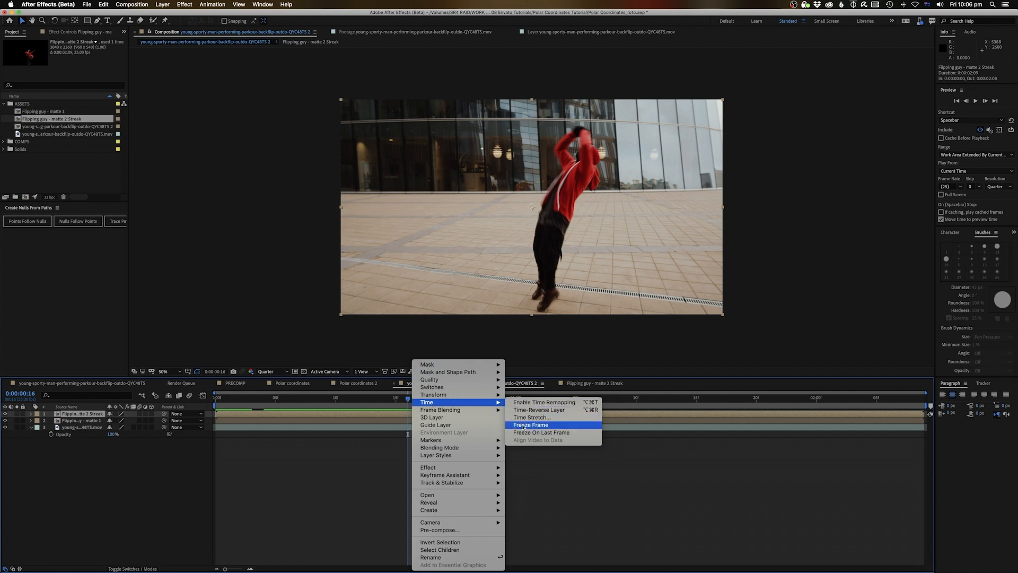
{"action": "left_click", "coordinate": [524, 424]}
{"action": "left_click", "coordinate": [384, 398]}
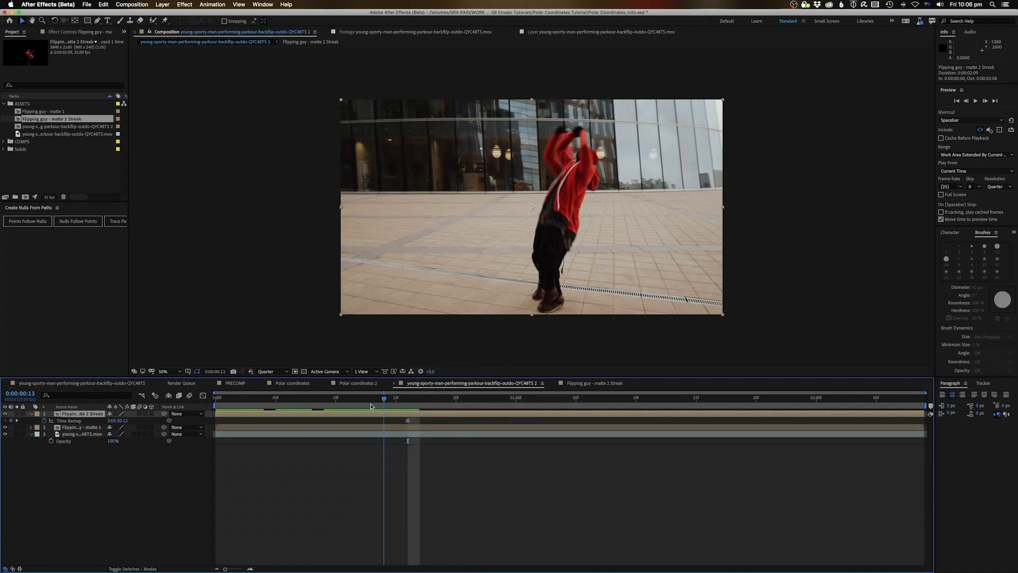
{"action": "left_click_drag", "start_coordinate": [383, 415], "coordinate": [409, 417]}
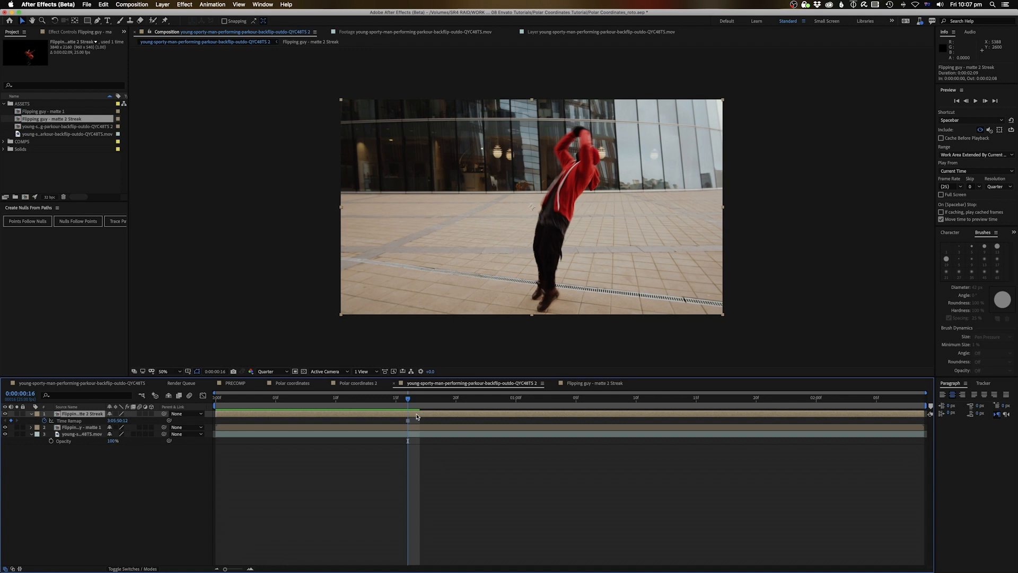
Pre-compose the frozen layer as 'Streak texture' and open the new composition
{"action": "left_click", "coordinate": [127, 4]}
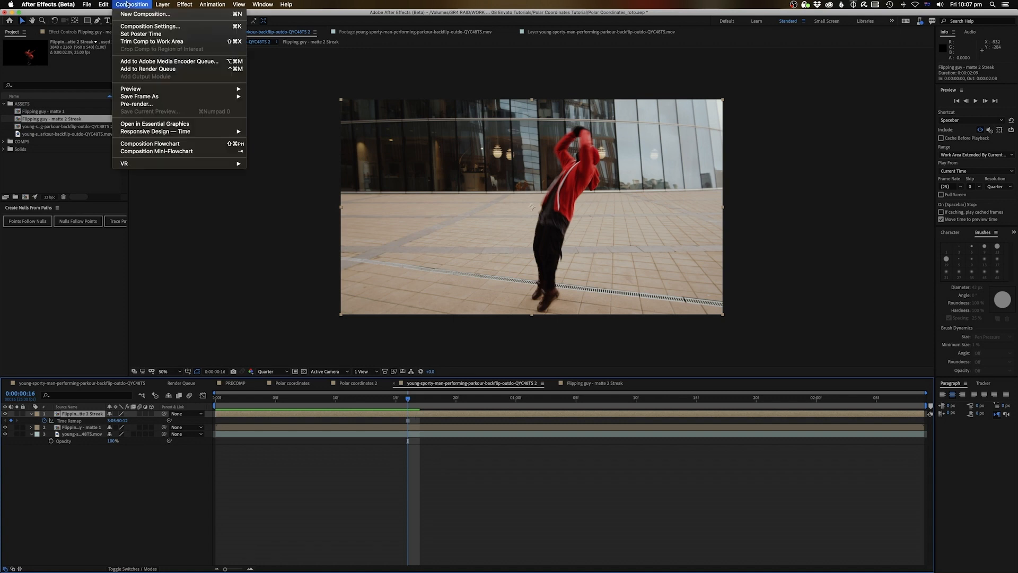
{"action": "mouse_move", "coordinate": [164, 4]}
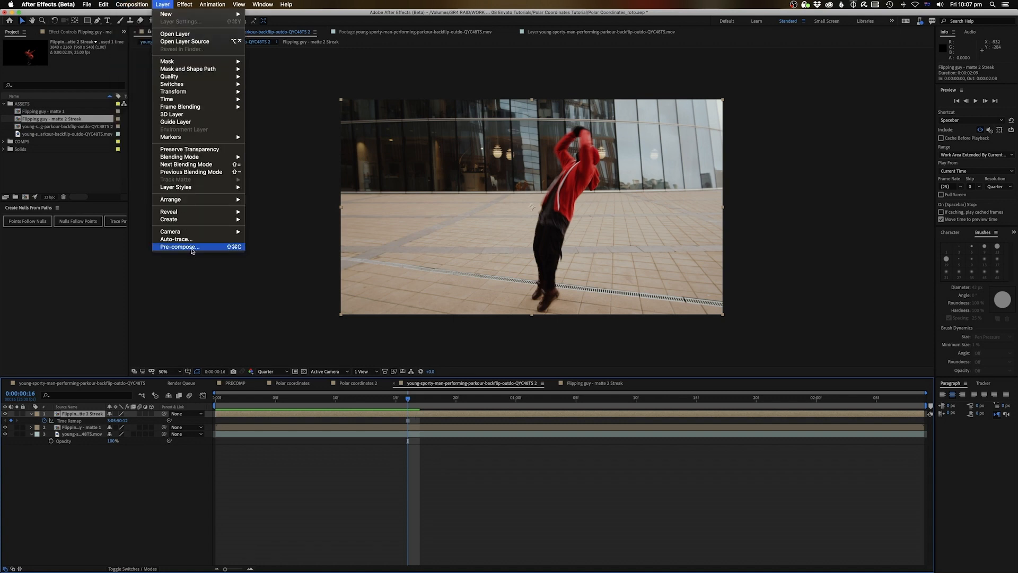
{"action": "left_click", "coordinate": [188, 247]}
{"action": "type", "text": "Streak texture"}
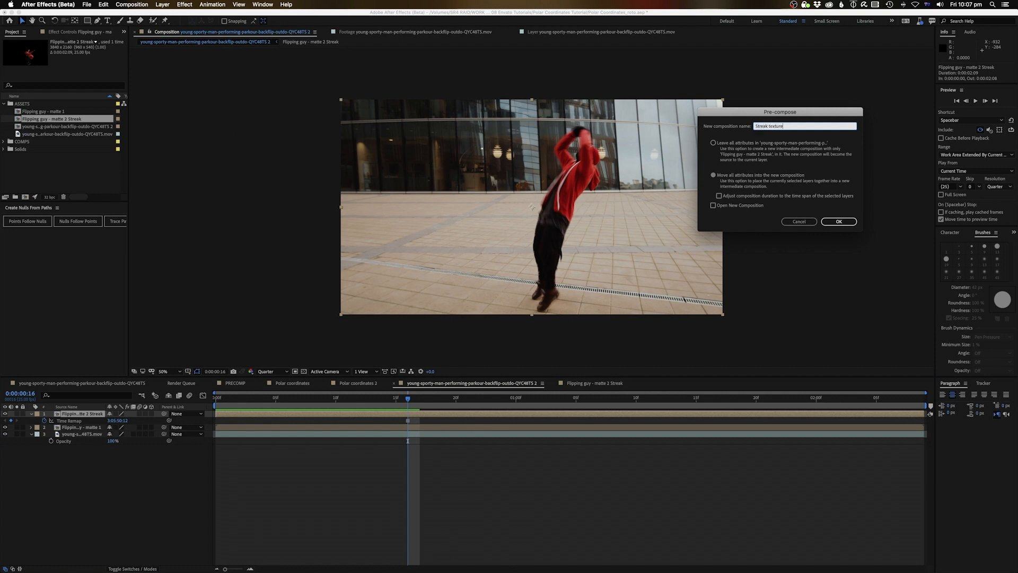
{"action": "key", "text": "Return"}
{"action": "double_click", "coordinate": [423, 414]}
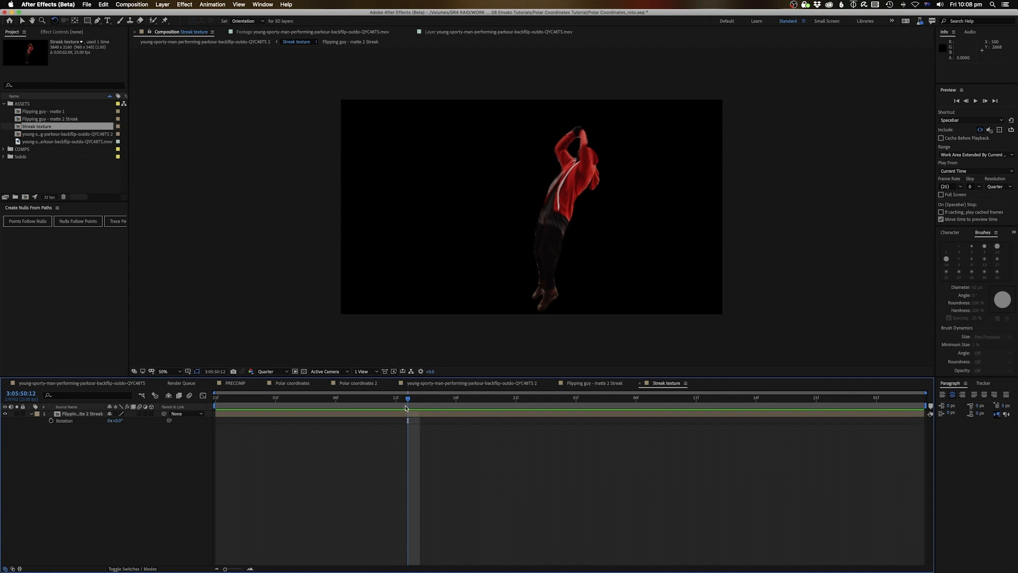
Open the Flipping guy - matte 2 Streak comp at frame 3:05:50:12
{"action": "left_click", "coordinate": [413, 415]}
{"action": "key", "text": "super+alt+t"}
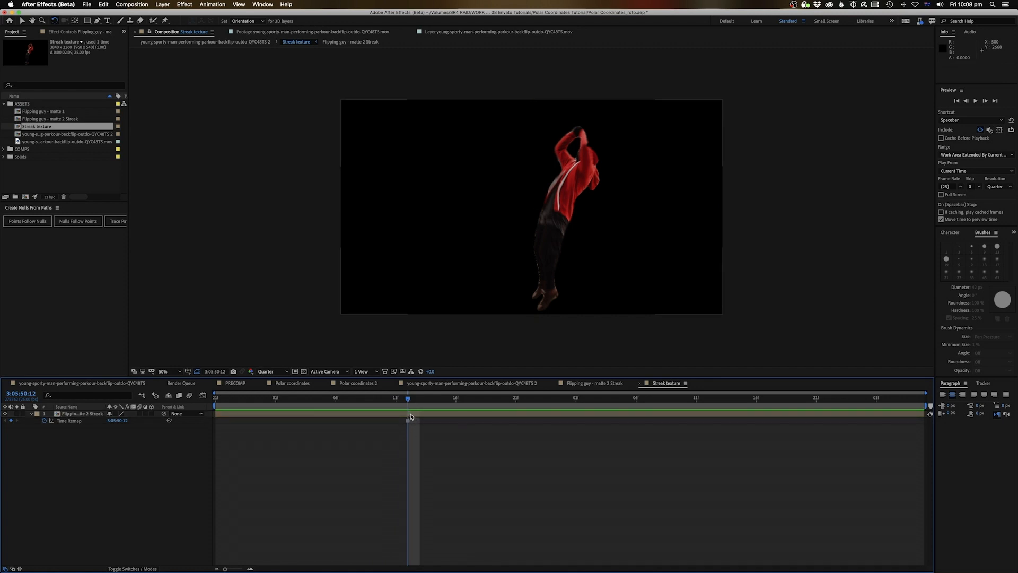
{"action": "double_click", "coordinate": [411, 417]}
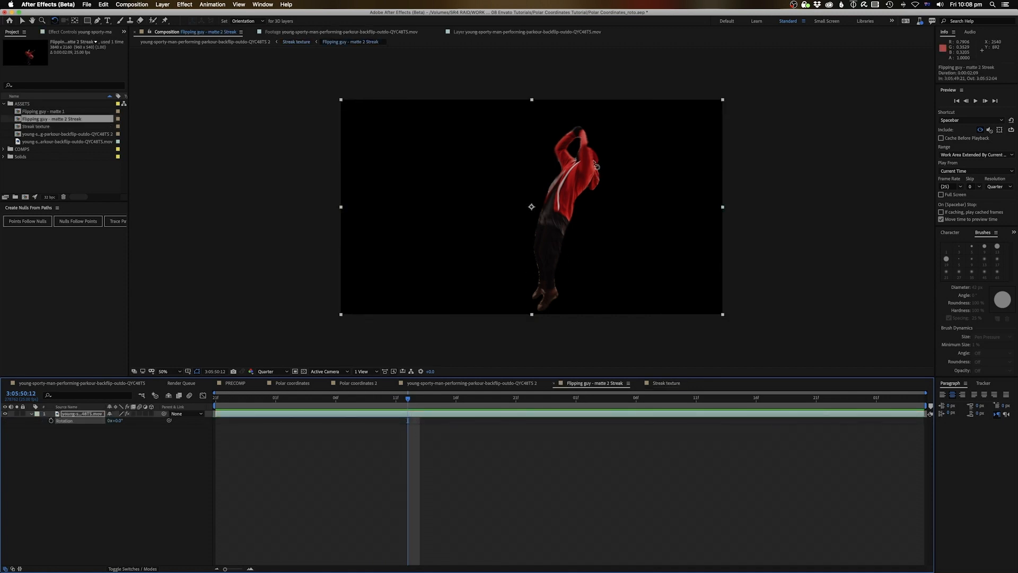
{"action": "left_click_drag", "start_coordinate": [417, 403], "coordinate": [400, 409]}
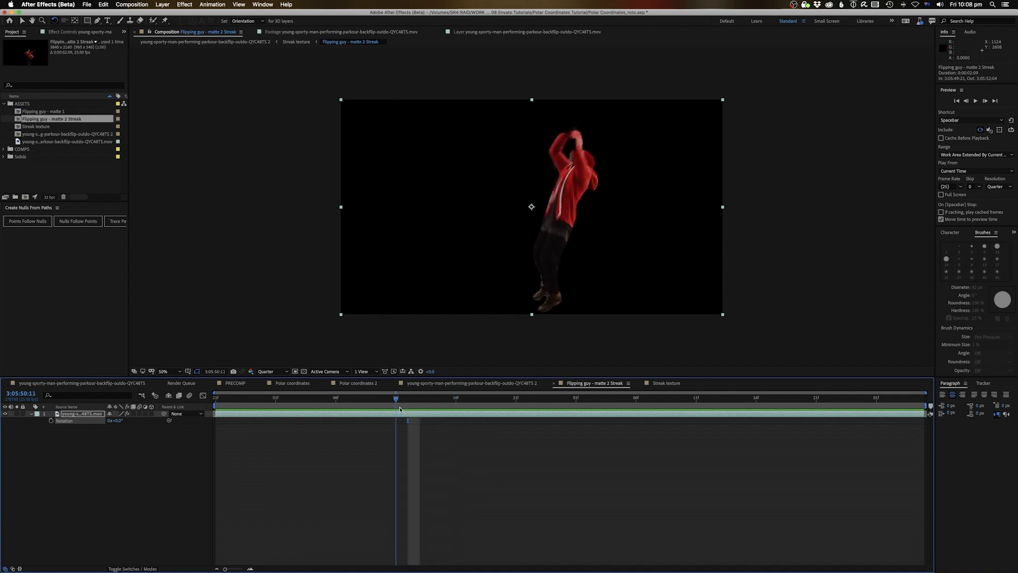
{"action": "left_click", "coordinate": [295, 42]}
{"action": "left_click", "coordinate": [406, 405]}
{"action": "double_click", "coordinate": [420, 414]}
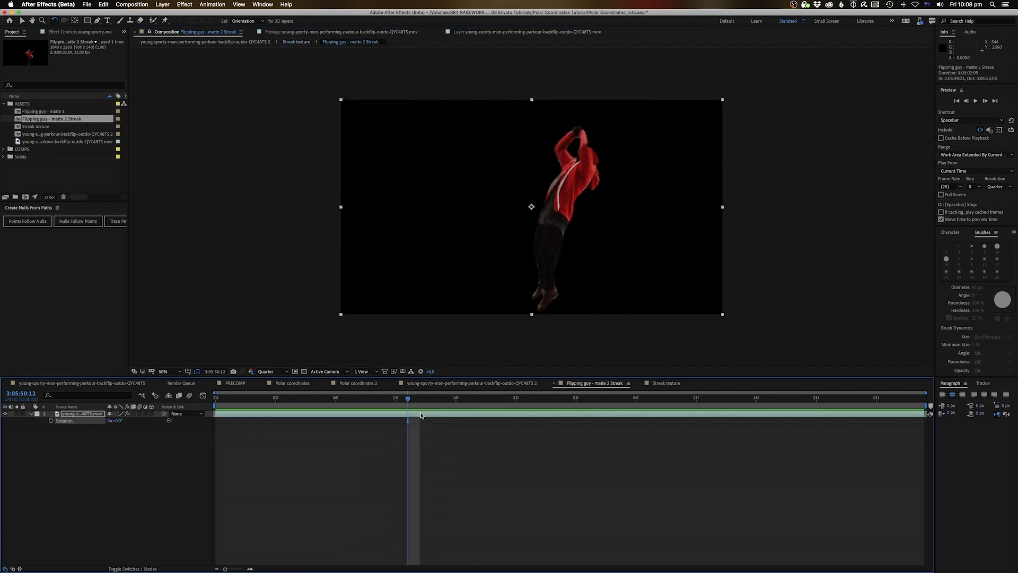
Rotate the runner about -16°, shift him left, and return to Streak texture
{"action": "left_click", "coordinate": [586, 142]}
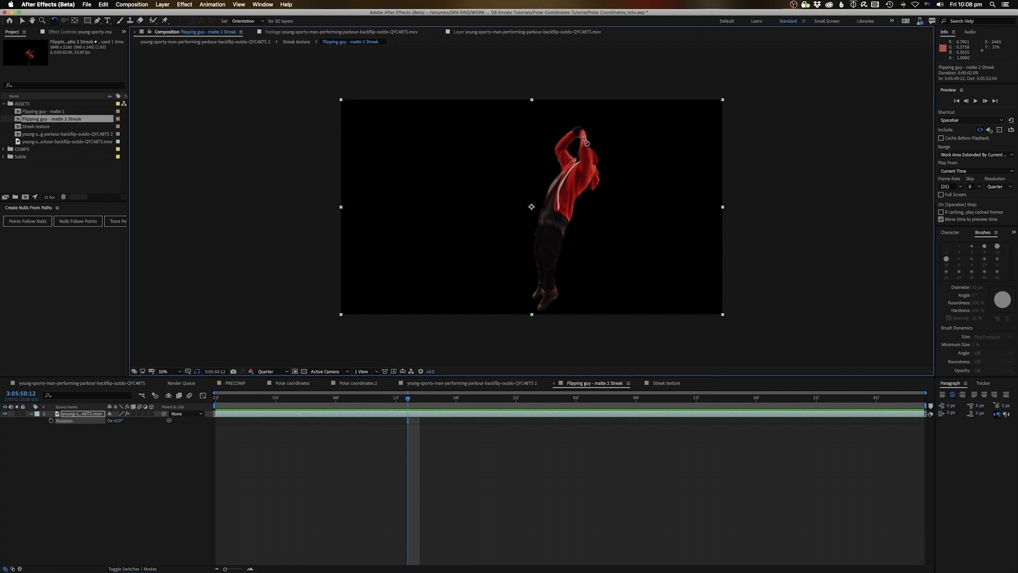
{"action": "left_click_drag", "start_coordinate": [585, 143], "coordinate": [547, 137]}
{"action": "key", "text": "v"}
{"action": "left_click", "coordinate": [197, 371]}
{"action": "left_click", "coordinate": [212, 378]}
{"action": "left_click_drag", "start_coordinate": [549, 225], "coordinate": [536, 226]}
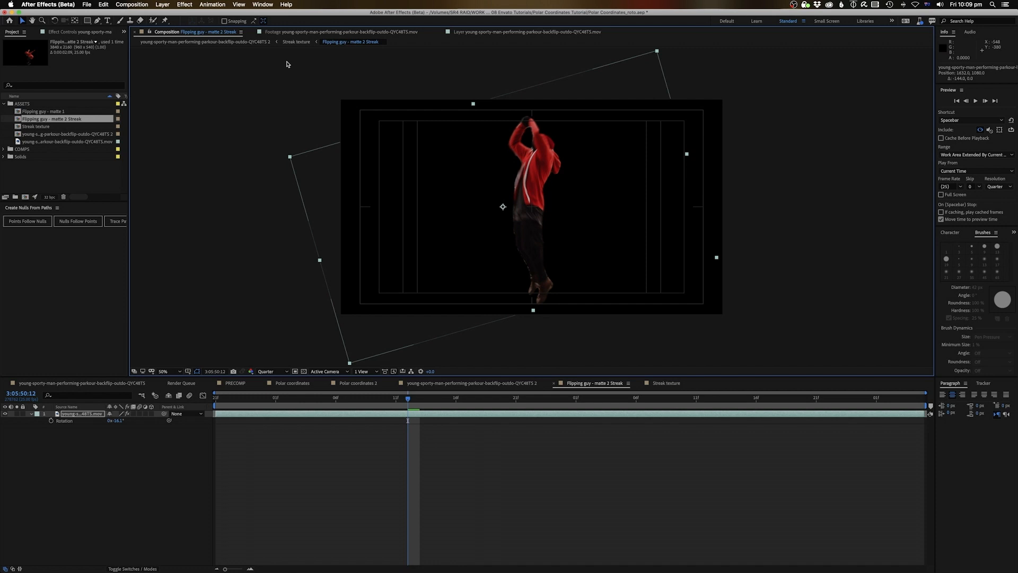
{"action": "left_click", "coordinate": [301, 41]}
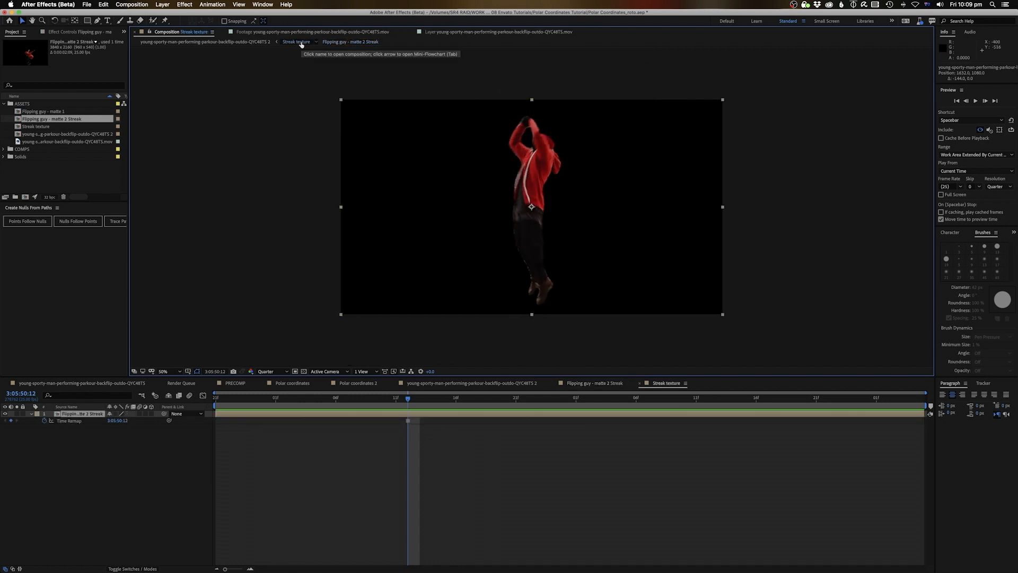
{"action": "left_click", "coordinate": [88, 20]}
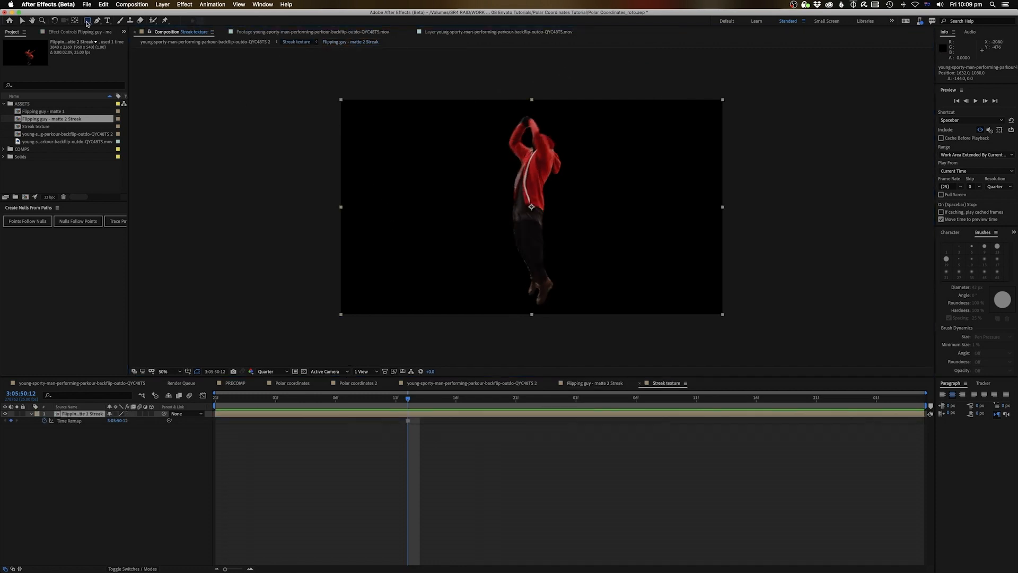
{"action": "key", "text": "."}
{"action": "left_click_drag", "start_coordinate": [541, 247], "coordinate": [516, 177]}
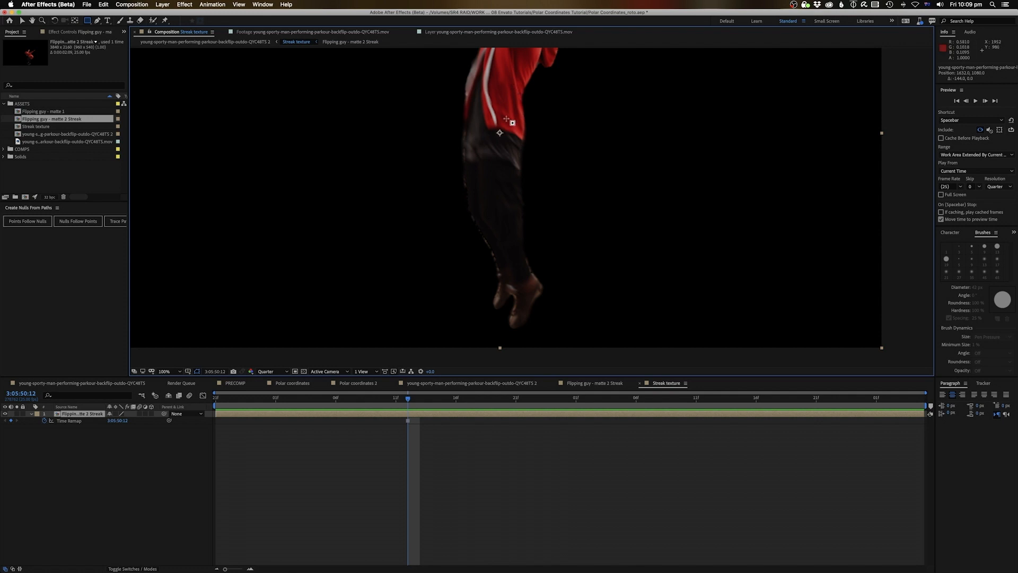
{"action": "mouse_move", "coordinate": [509, 116]}
{"action": "left_mouse_down"}
{"action": "mouse_move", "coordinate": [534, 337]}
{"action": "mouse_move", "coordinate": [521, 326]}
{"action": "left_mouse_up"}
{"action": "key", "text": "v"}
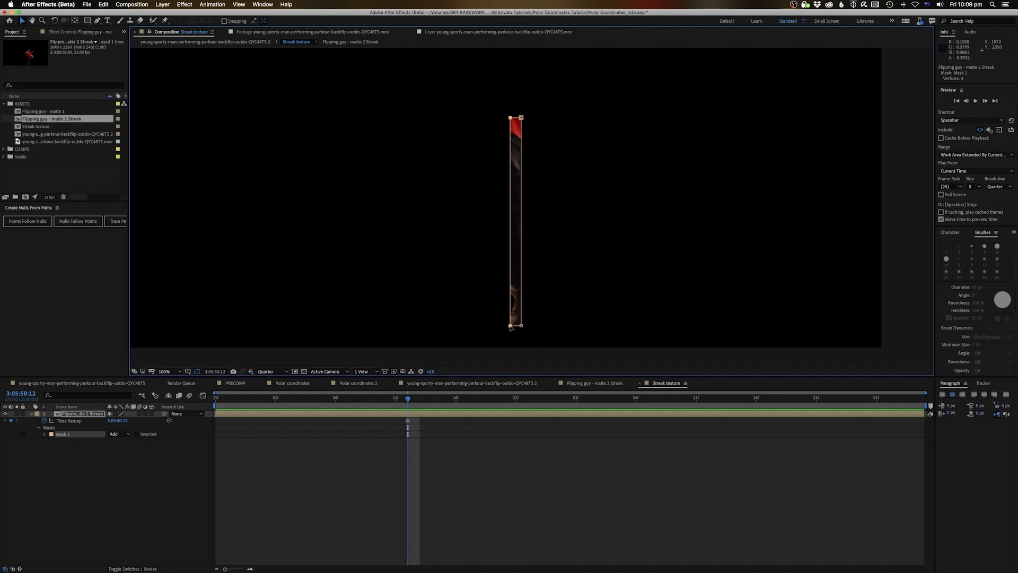
{"action": "left_click_drag", "start_coordinate": [510, 326], "coordinate": [521, 326]}
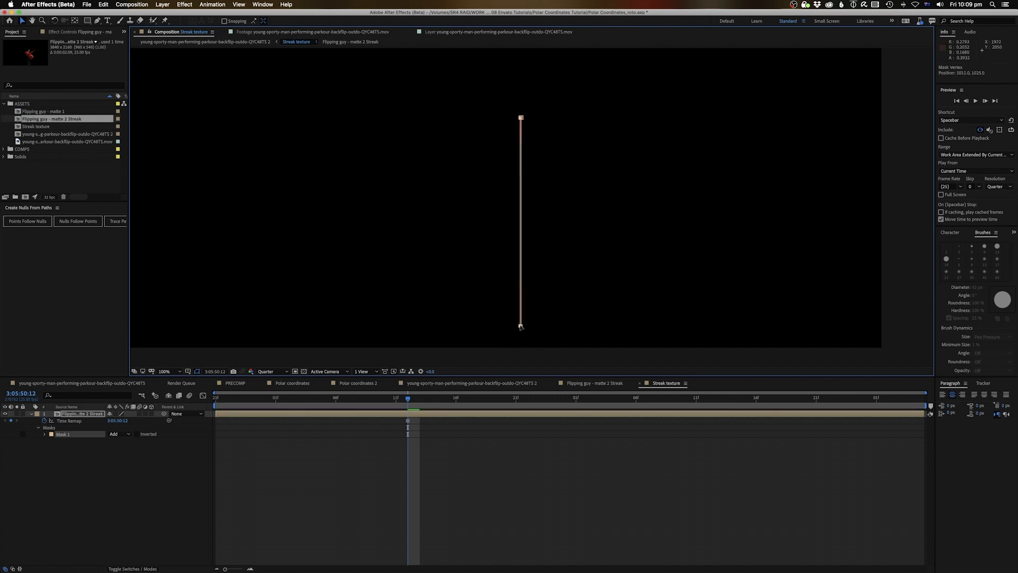
{"action": "left_click", "coordinate": [464, 418]}
{"action": "left_click", "coordinate": [464, 417]}
{"action": "left_click", "coordinate": [473, 475]}
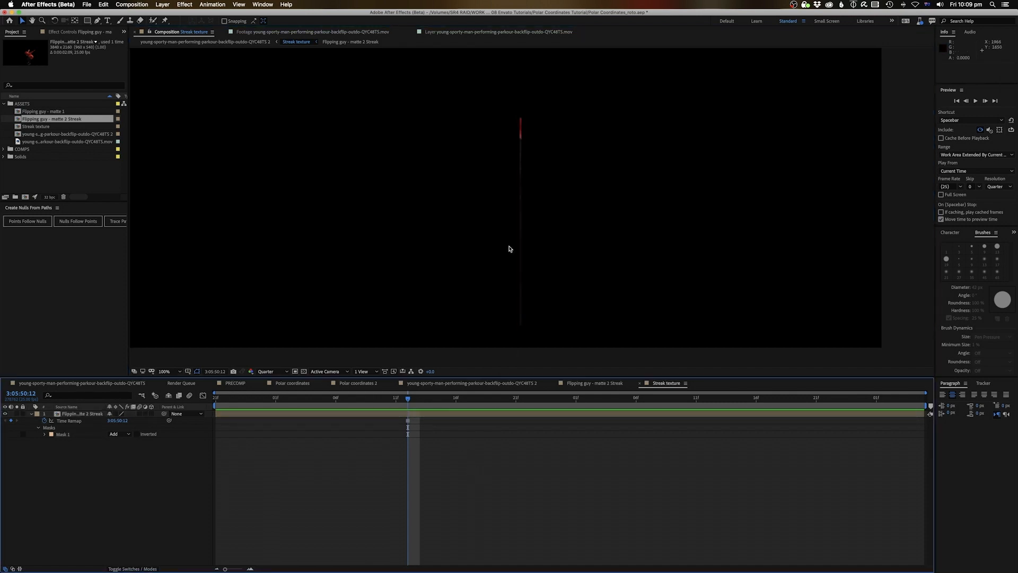
{"action": "key", "text": "comma"}
{"action": "left_click", "coordinate": [419, 417]}
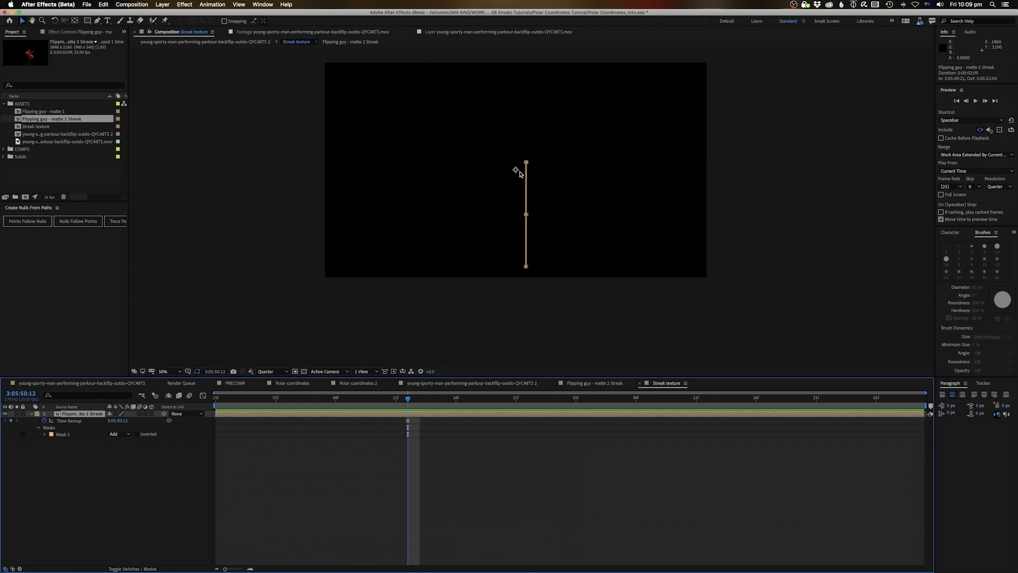
{"action": "key", "text": "period"}
{"action": "key", "text": "period"}
{"action": "left_click_drag", "start_coordinate": [519, 171], "coordinate": [536, 260]}
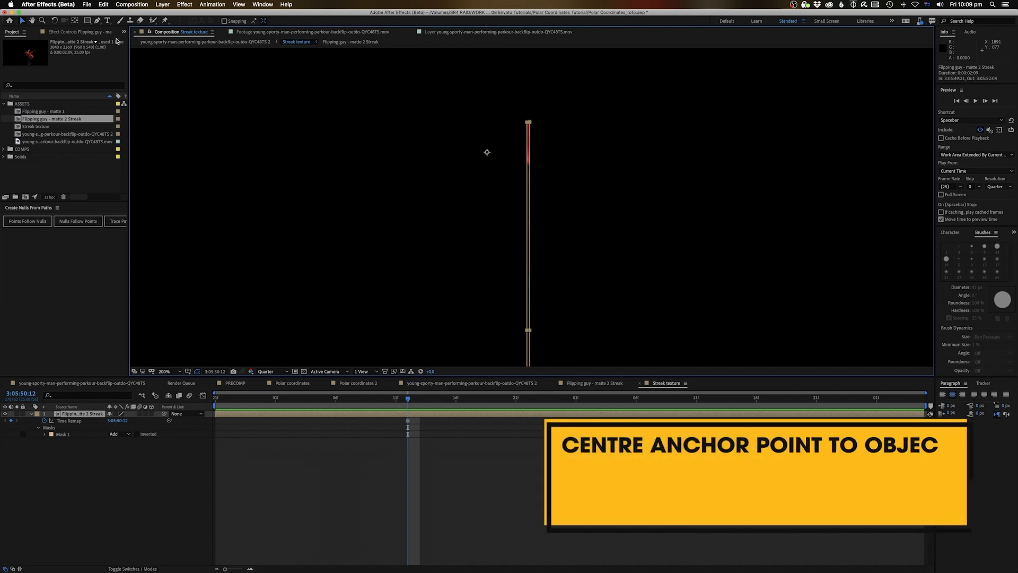
Centre the streak layer's anchor point with Opt+Cmd+Home and reveal only its Scale property
{"action": "key", "text": "alt+super+Home"}
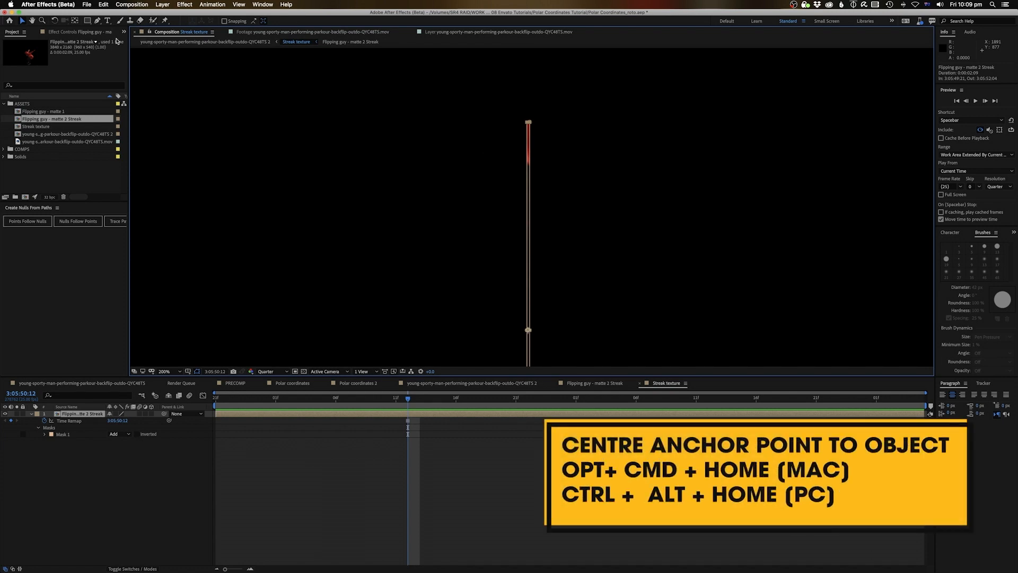
{"action": "left_click_drag", "start_coordinate": [463, 242], "coordinate": [416, 110]}
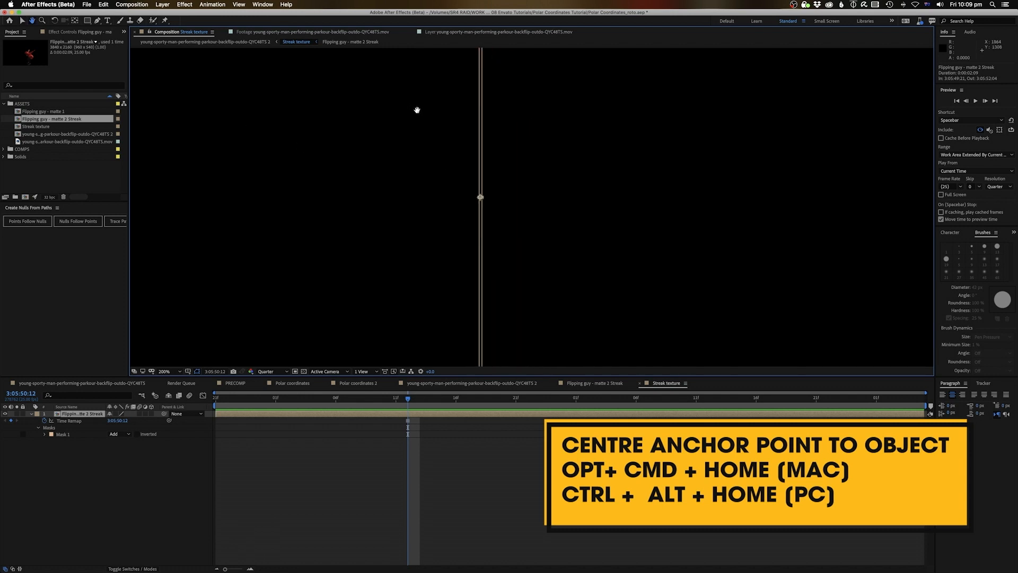
{"action": "scroll", "coordinate": [488, 220], "scroll_direction": "down", "scroll_amount": 2}
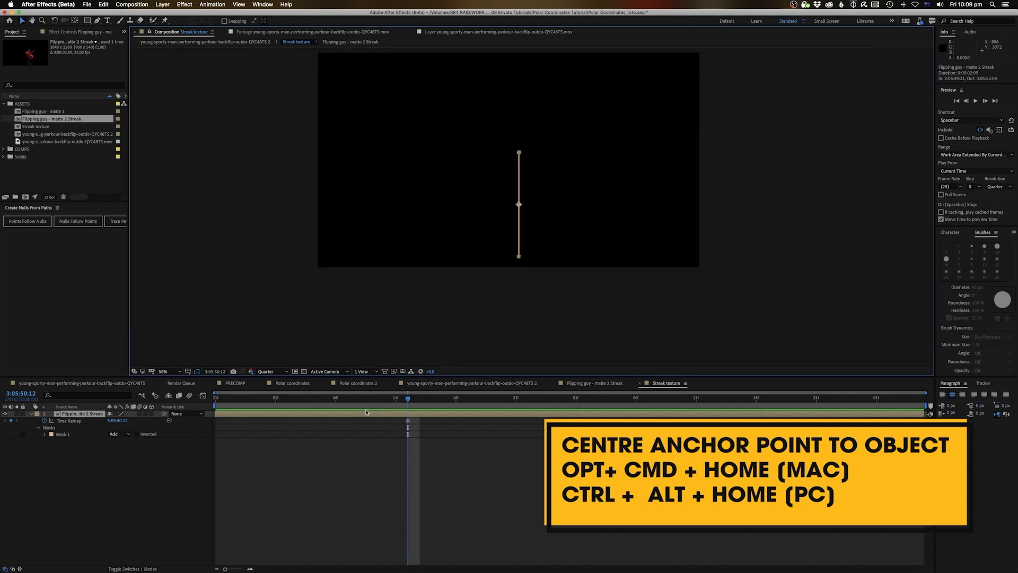
{"action": "left_click", "coordinate": [410, 413]}
{"action": "key", "text": "s"}
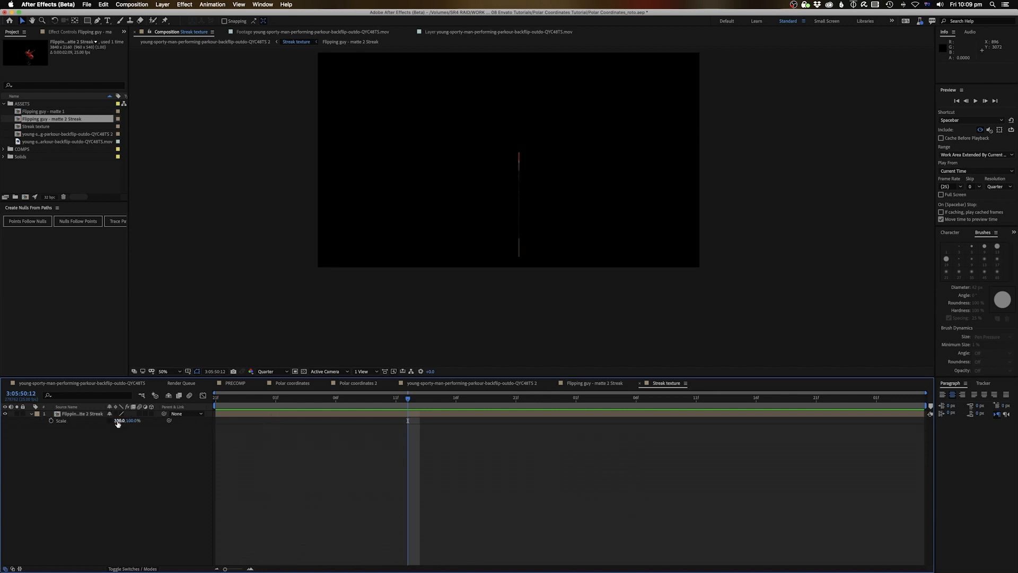
Stretch the streak's horizontal Scale to about 57670%, nudge it left, and return to the parkour comp
{"action": "left_click_drag", "start_coordinate": [117, 420], "coordinate": [478, 393]}
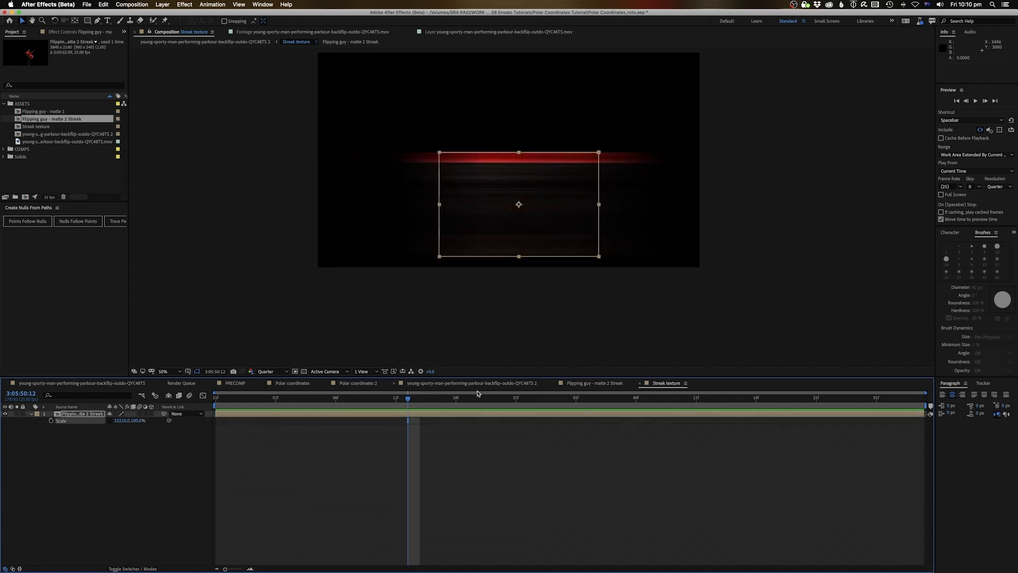
{"action": "left_click", "coordinate": [119, 419]}
{"action": "mouse_move", "coordinate": [119, 420]}
{"action": "left_mouse_down"}
{"action": "mouse_move", "coordinate": [143, 420]}
{"action": "mouse_move", "coordinate": [97, 425]}
{"action": "mouse_move", "coordinate": [809, 346]}
{"action": "mouse_move", "coordinate": [525, 356]}
{"action": "mouse_move", "coordinate": [573, 361]}
{"action": "left_mouse_up"}
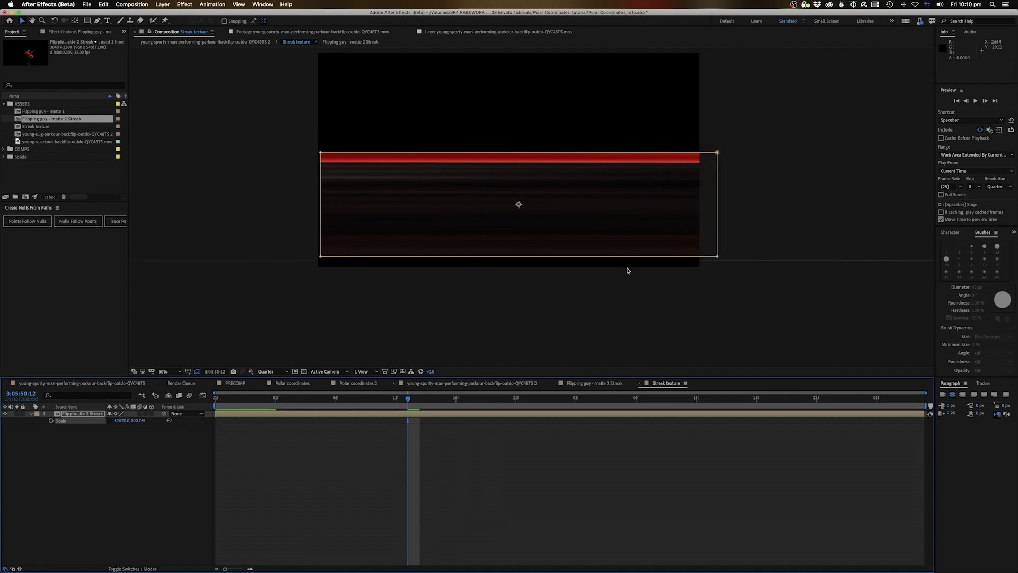
{"action": "left_click_drag", "start_coordinate": [616, 202], "coordinate": [608, 203]}
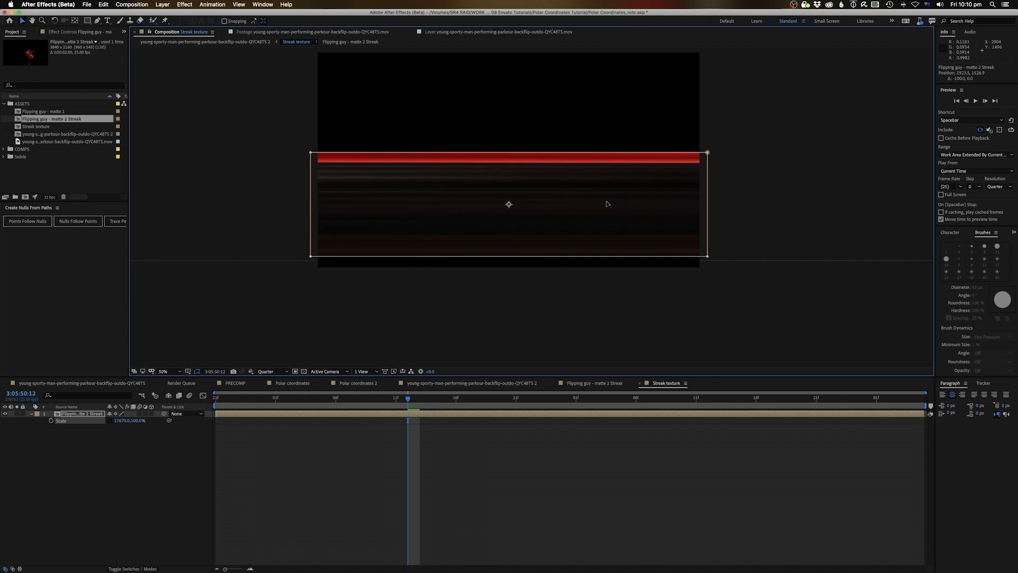
{"action": "left_click", "coordinate": [253, 42]}
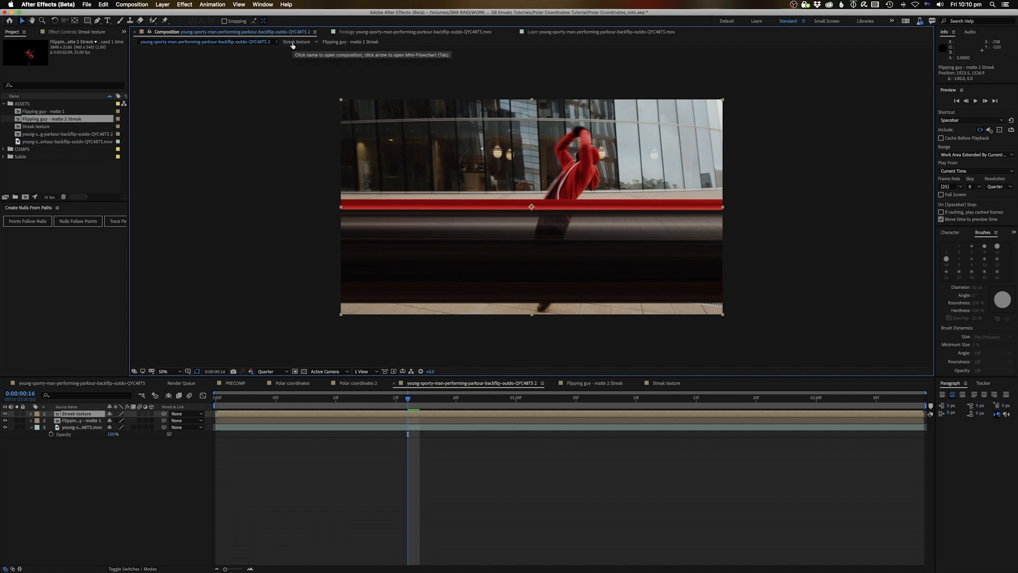
Search Effects & Presets for 'pola' and apply Polar Coordinates twice to the Streak texture layer
{"action": "left_click", "coordinate": [398, 475]}
{"action": "left_click", "coordinate": [406, 415]}
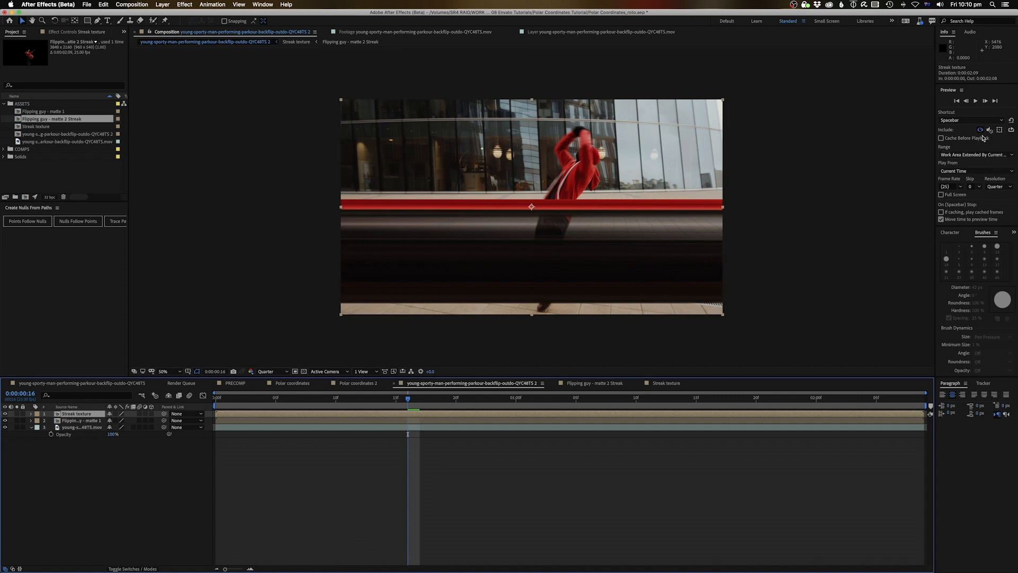
{"action": "left_click", "coordinate": [1013, 232]}
{"action": "left_click", "coordinate": [989, 244]}
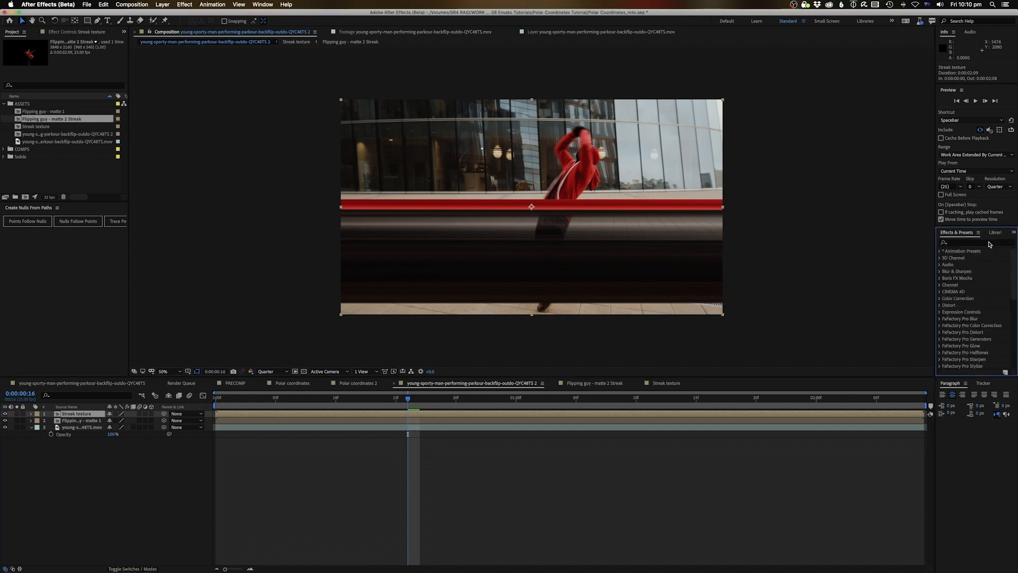
{"action": "left_click", "coordinate": [974, 243]}
{"action": "type", "text": "pola"}
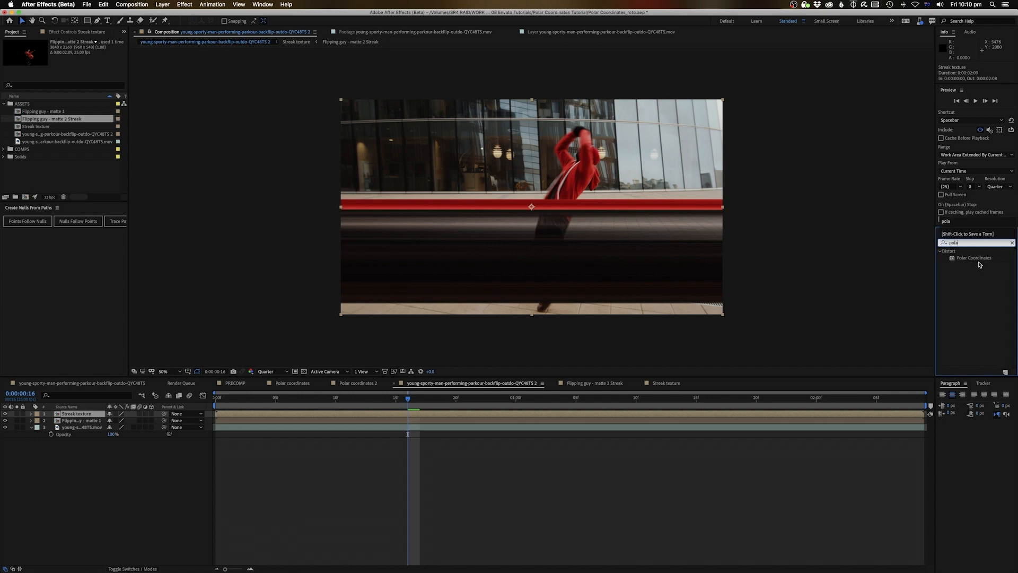
{"action": "double_click", "coordinate": [976, 258]}
{"action": "mouse_move", "coordinate": [973, 258]}
{"action": "left_mouse_down"}
{"action": "mouse_move", "coordinate": [689, 371]}
{"action": "mouse_move", "coordinate": [419, 415]}
{"action": "left_mouse_up"}
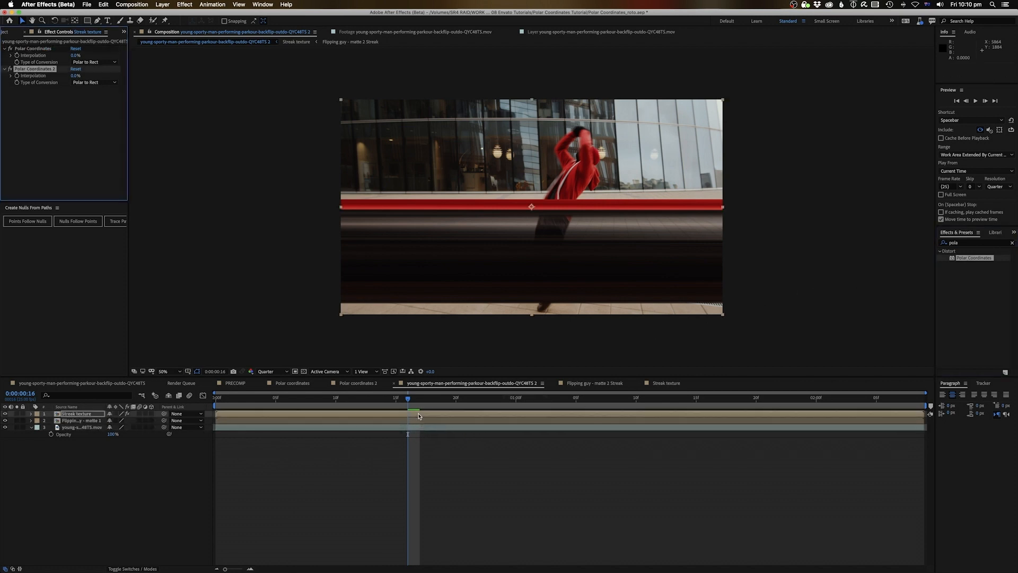
Delete Polar Coordinates 2 and set the remaining effect to 100% interpolation, Rect to Polar
{"action": "left_click", "coordinate": [43, 71]}
{"action": "key", "text": "Delete"}
{"action": "left_click", "coordinate": [32, 49]}
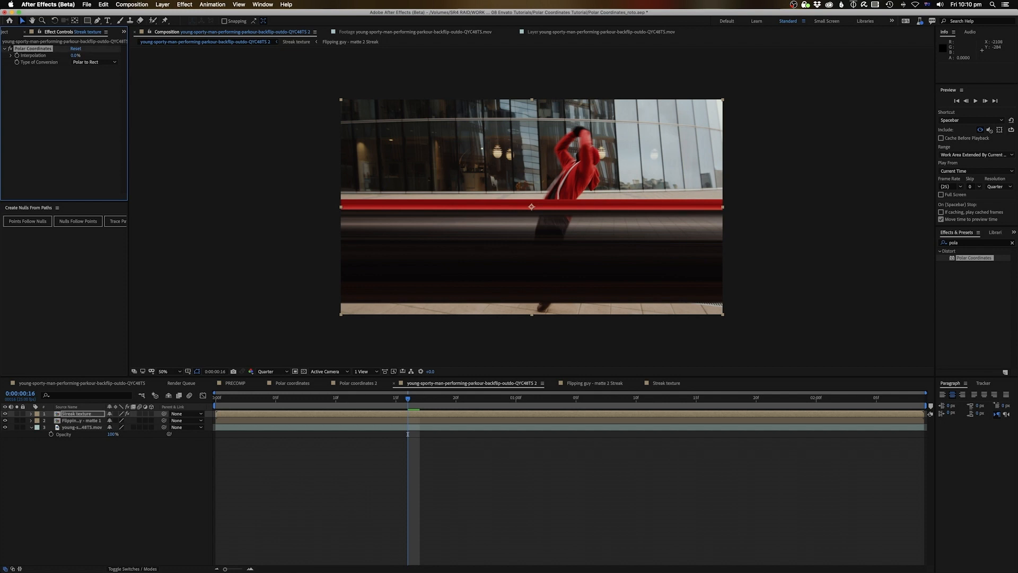
{"action": "left_click", "coordinate": [81, 64]}
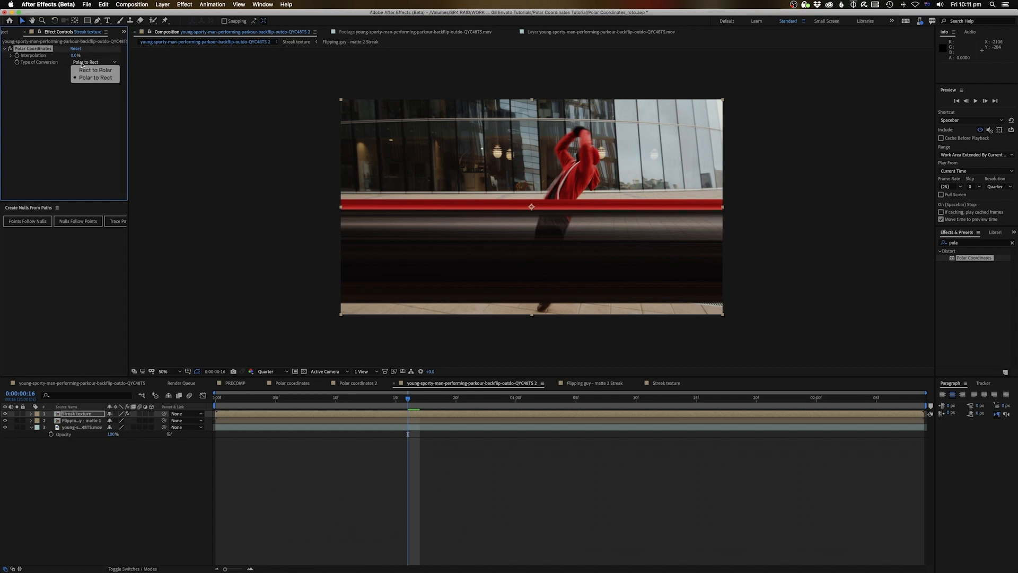
{"action": "left_click", "coordinate": [55, 79]}
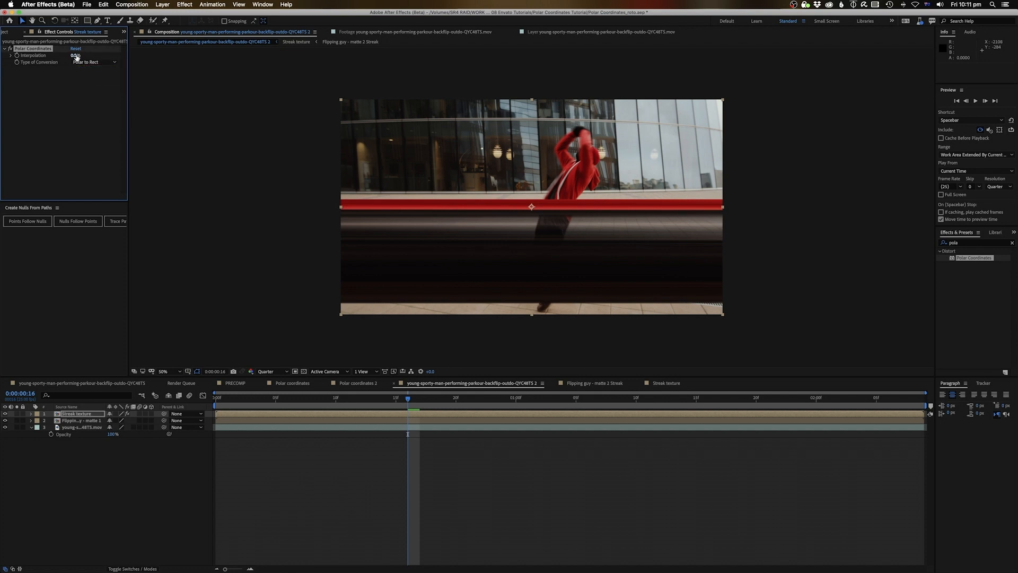
{"action": "left_click_drag", "start_coordinate": [76, 55], "coordinate": [155, 52]}
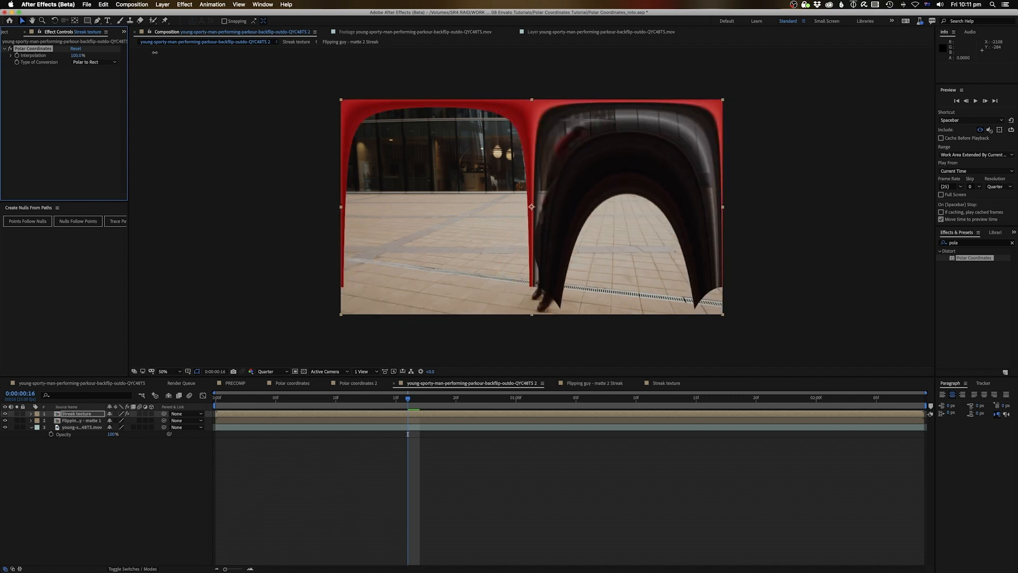
{"action": "left_click", "coordinate": [81, 62]}
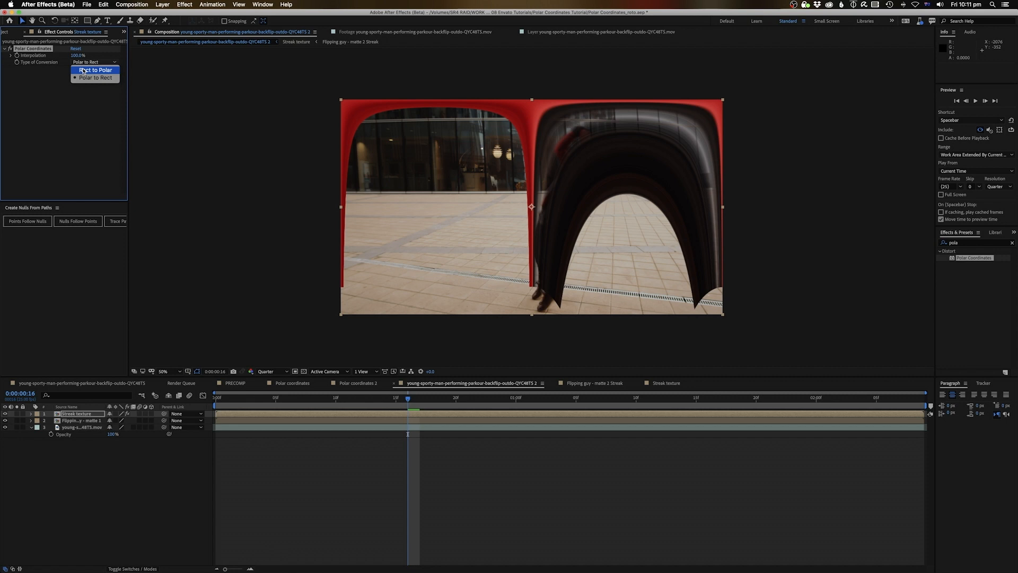
{"action": "left_click", "coordinate": [83, 70]}
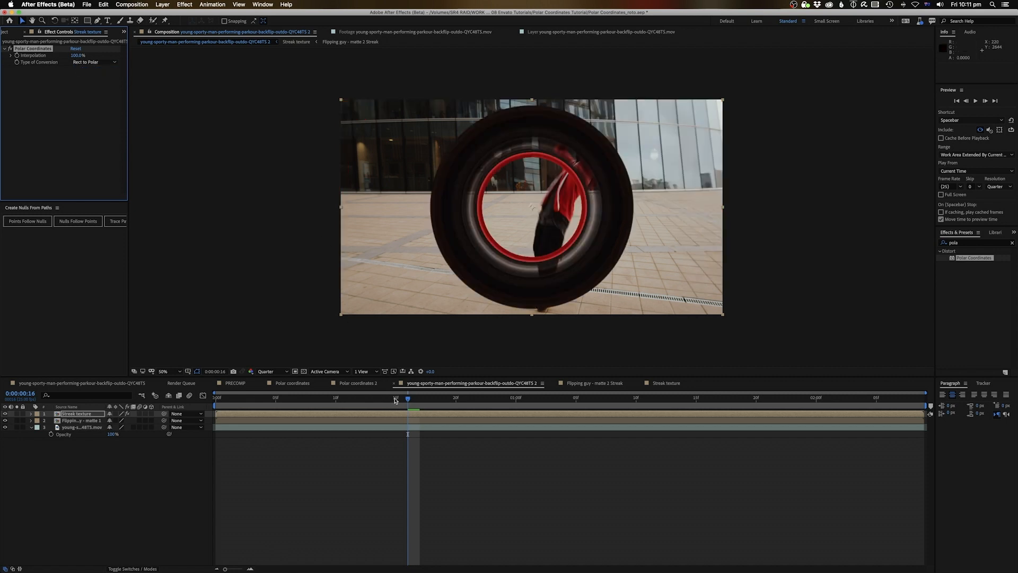
Check the streak ring over the first second, then open the Streak texture precomp
{"action": "mouse_move", "coordinate": [406, 401]}
{"action": "left_mouse_down"}
{"action": "mouse_move", "coordinate": [233, 405]}
{"action": "mouse_move", "coordinate": [605, 401]}
{"action": "mouse_move", "coordinate": [313, 403]}
{"action": "mouse_move", "coordinate": [419, 412]}
{"action": "left_mouse_up"}
{"action": "key", "text": "space"}
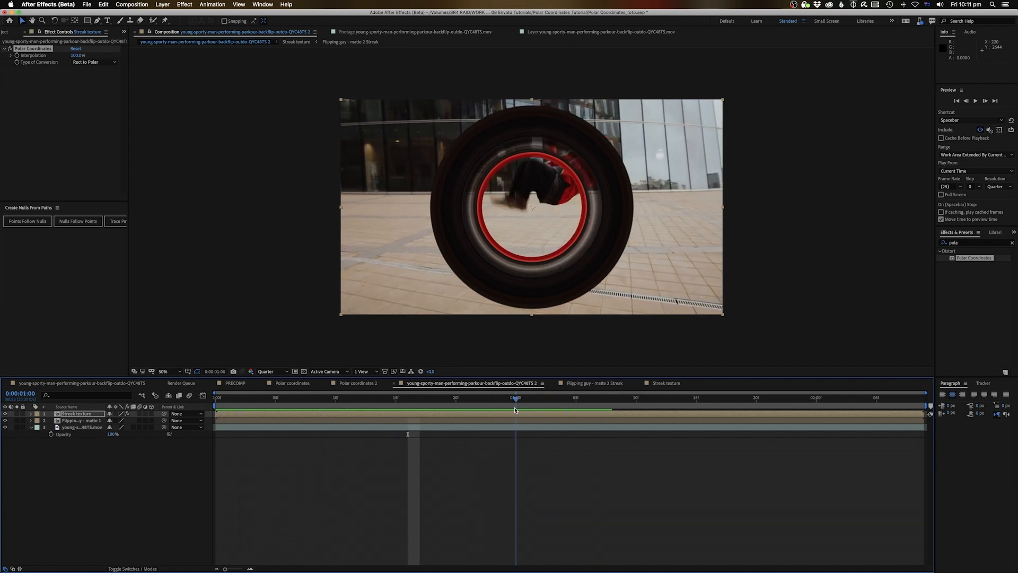
{"action": "double_click", "coordinate": [473, 415]}
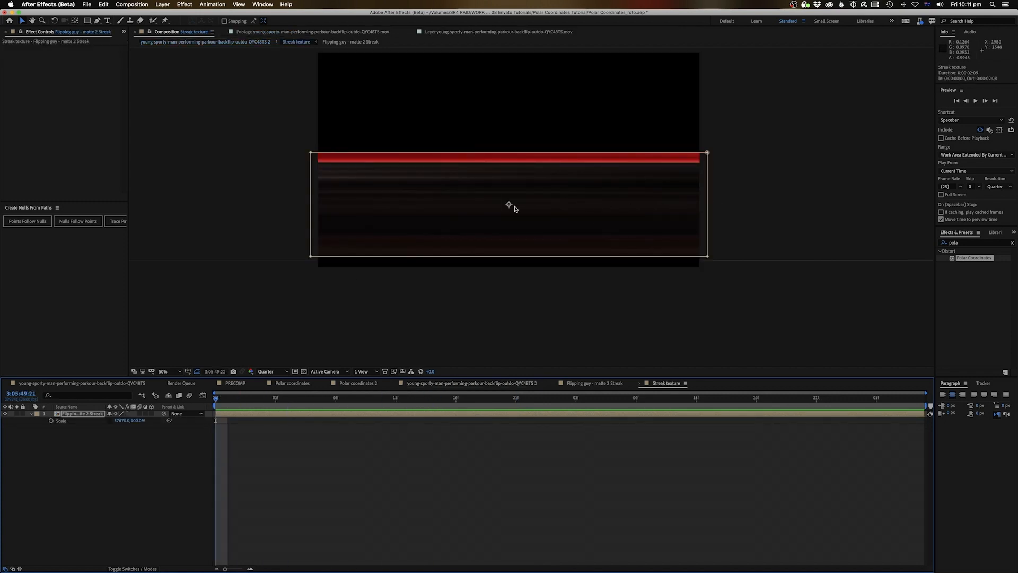
Draw a horizontal Pen line with a 100 px stroke across the Streak texture comp
{"action": "left_click", "coordinate": [319, 473]}
{"action": "left_click", "coordinate": [97, 21]}
{"action": "left_click", "coordinate": [269, 21]}
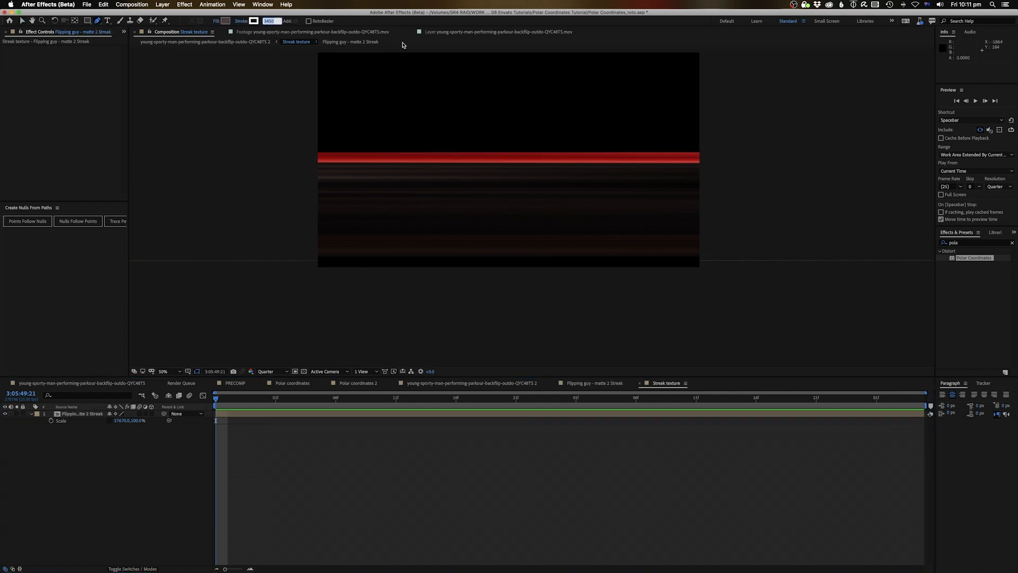
{"action": "type", "text": "100"}
{"action": "key", "text": "Return"}
{"action": "left_click", "coordinate": [709, 208]}
{"action": "left_click", "coordinate": [301, 214], "text": "shift"}
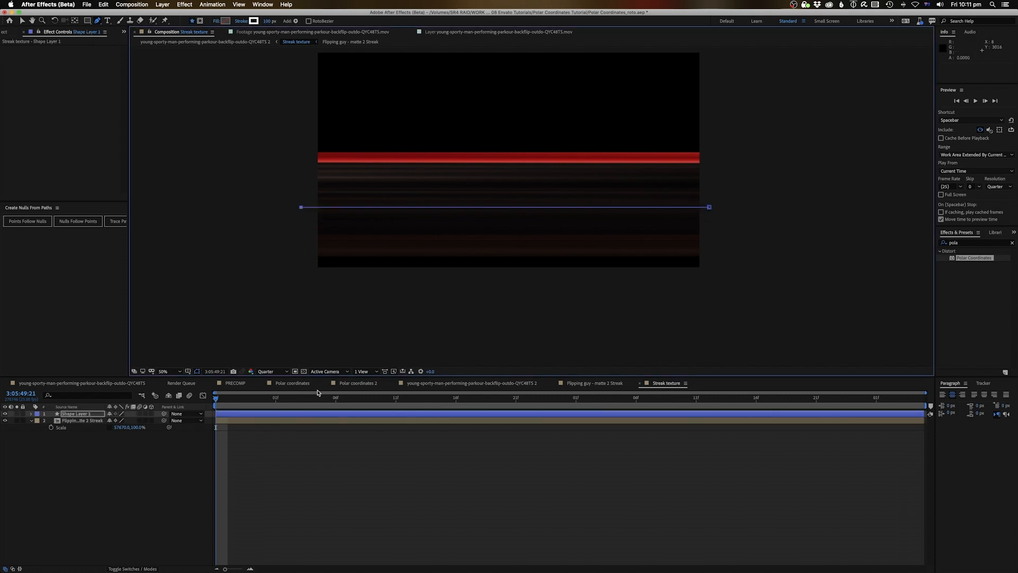
Thicken the line's stroke beyond 1231 px and move it up until the band fills the frame
{"action": "left_click", "coordinate": [32, 414]}
{"action": "left_click", "coordinate": [253, 427]}
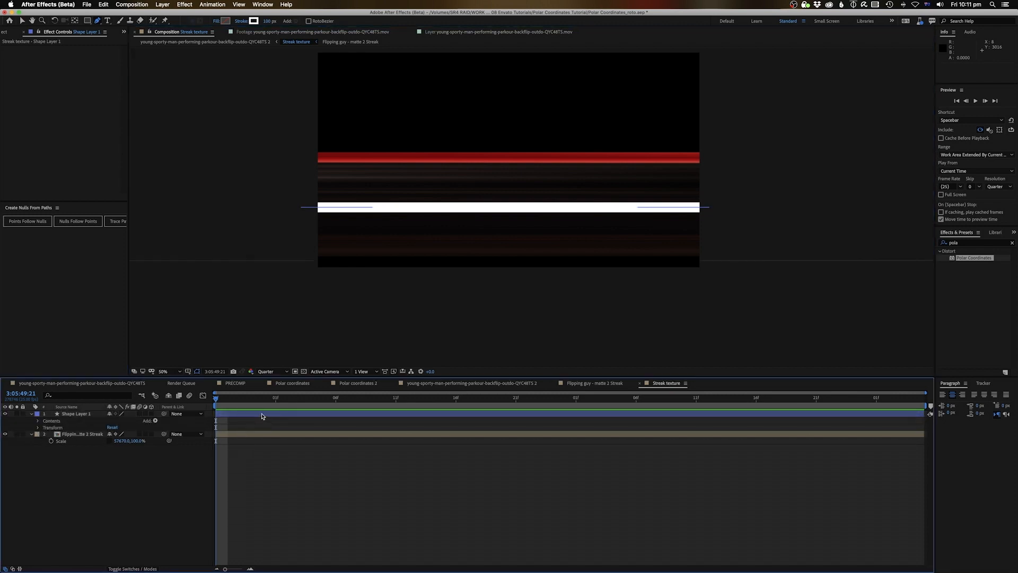
{"action": "left_click", "coordinate": [263, 415]}
{"action": "left_click_drag", "start_coordinate": [270, 20], "coordinate": [358, 21]}
{"action": "key", "text": "comma"}
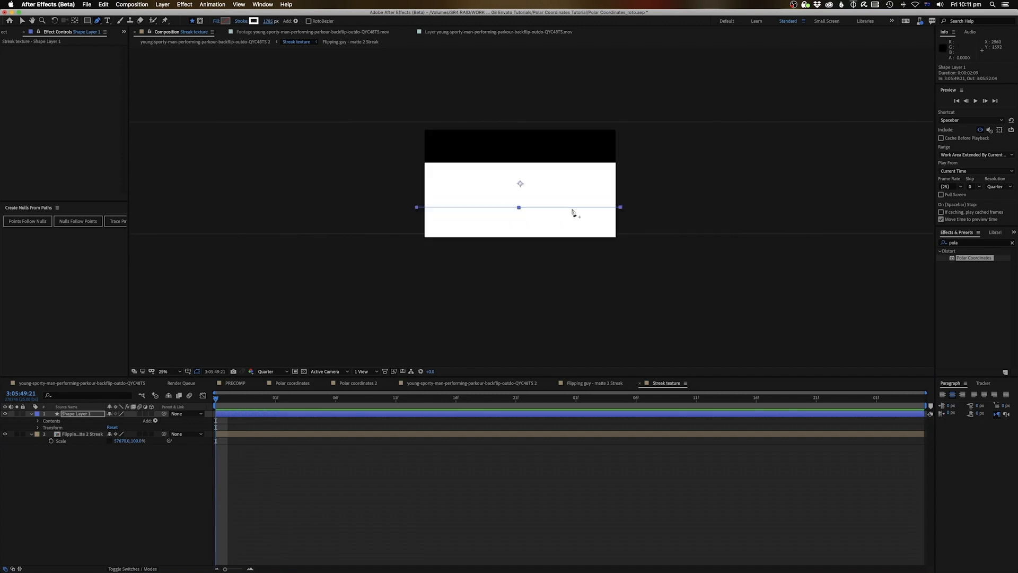
{"action": "key", "text": "v"}
{"action": "left_click_drag", "start_coordinate": [527, 207], "coordinate": [529, 187]}
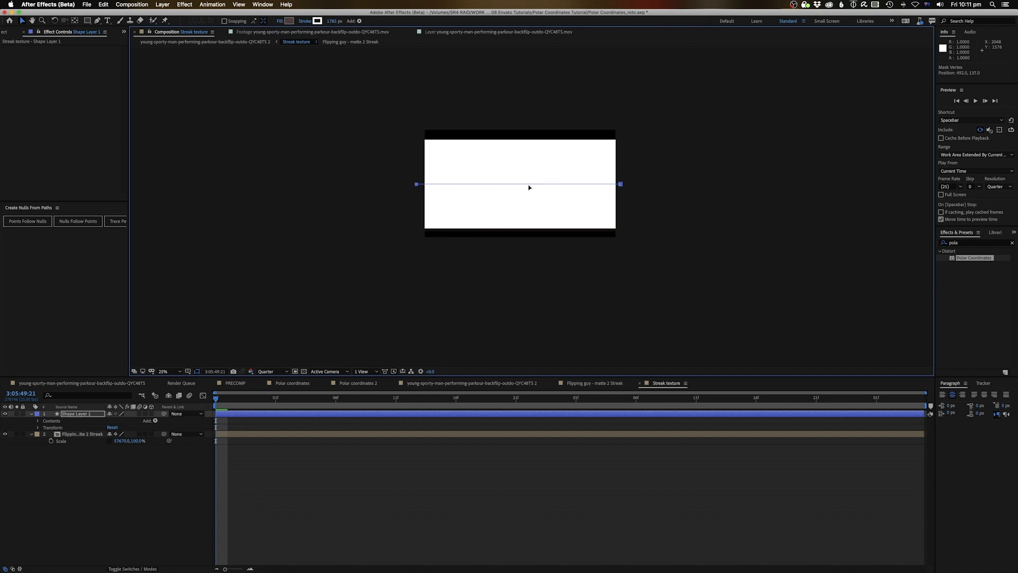
{"action": "left_click_drag", "start_coordinate": [334, 21], "coordinate": [358, 21]}
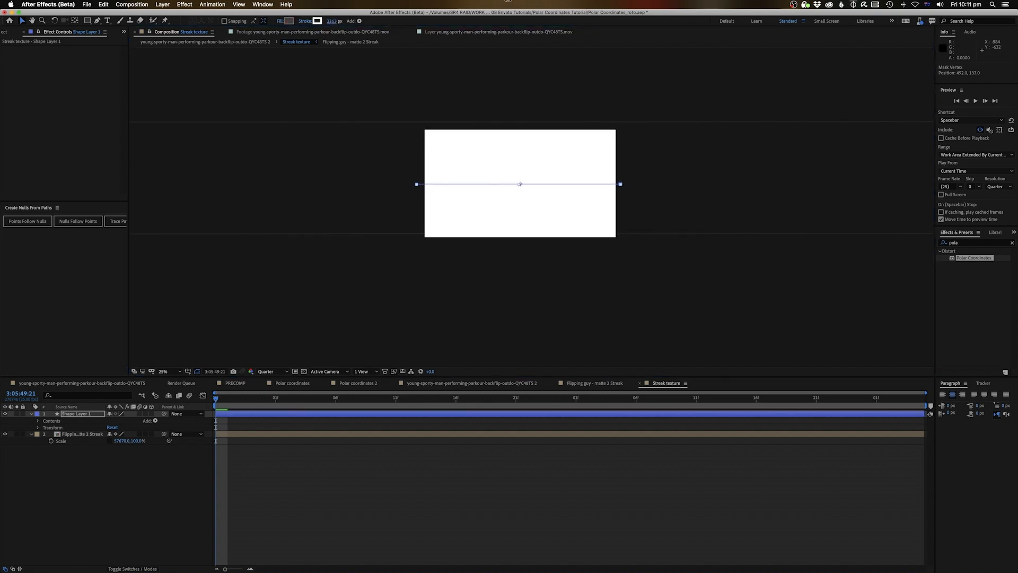
{"action": "key", "text": "period"}
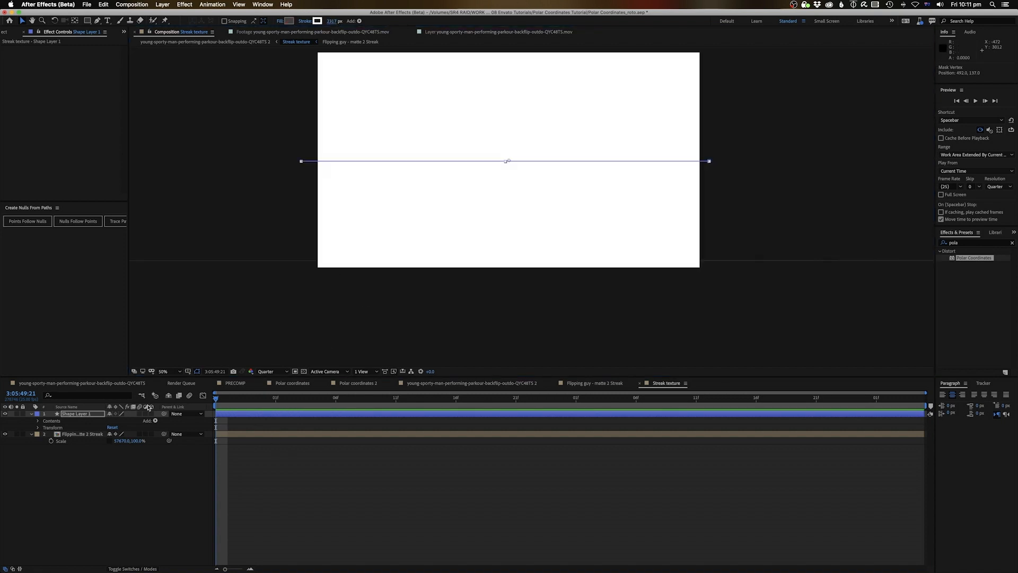
Hide Shape Layer 1 to view the streak and bring up the shape Add list
{"action": "left_click", "coordinate": [5, 414]}
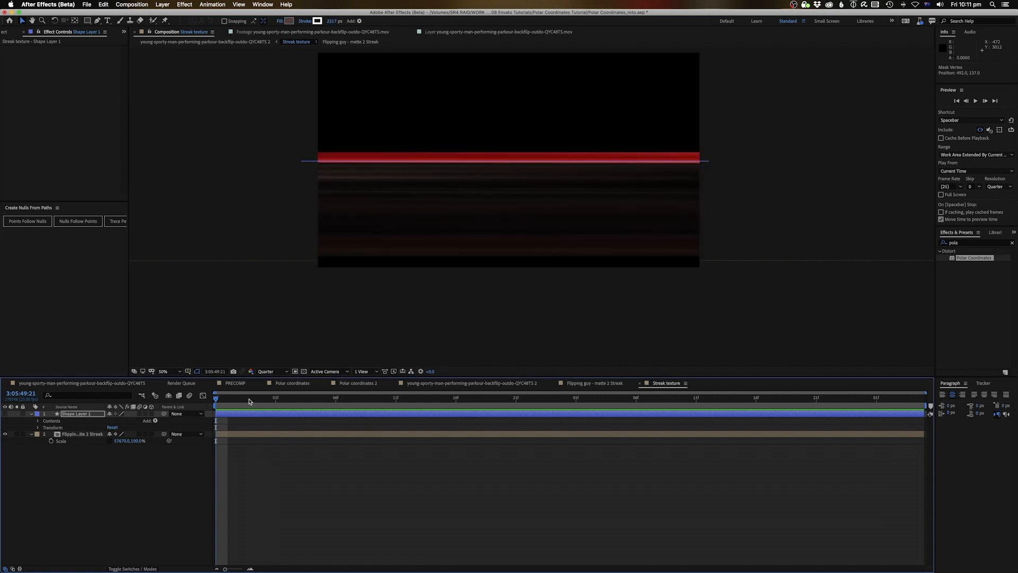
{"action": "left_click_drag", "start_coordinate": [240, 407], "coordinate": [275, 407]}
{"action": "left_click", "coordinate": [156, 421]}
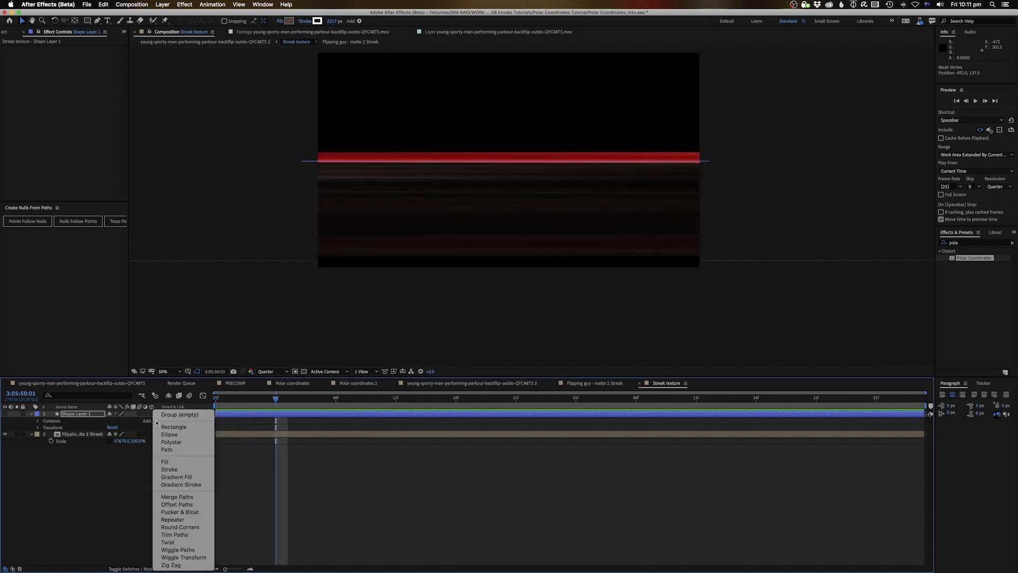
Add Trim Paths to the line and keyframe End from 0% at 3:05:50:21 to 100% at 3:05:51:21
{"action": "key", "text": "Escape"}
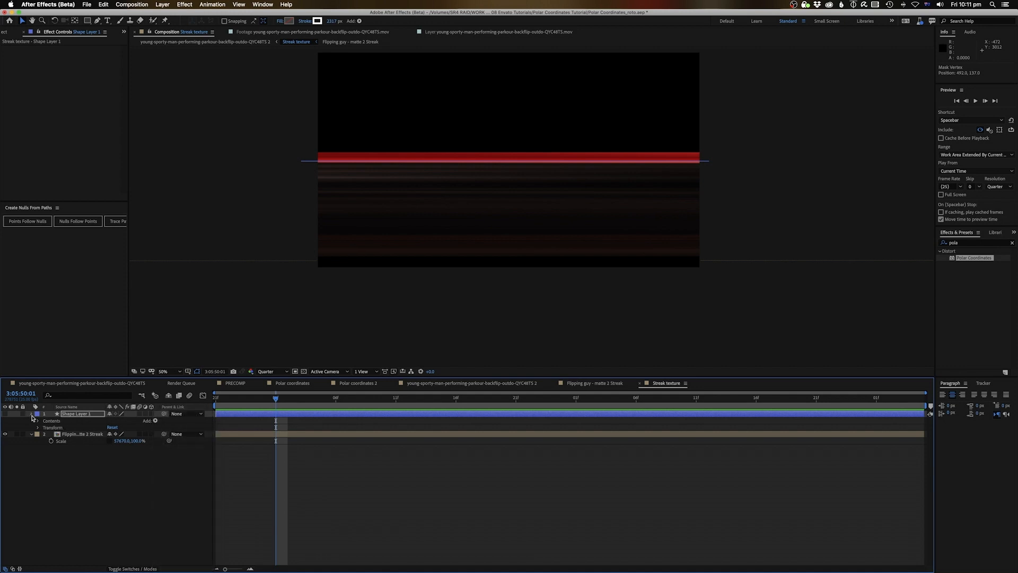
{"action": "left_click", "coordinate": [5, 414]}
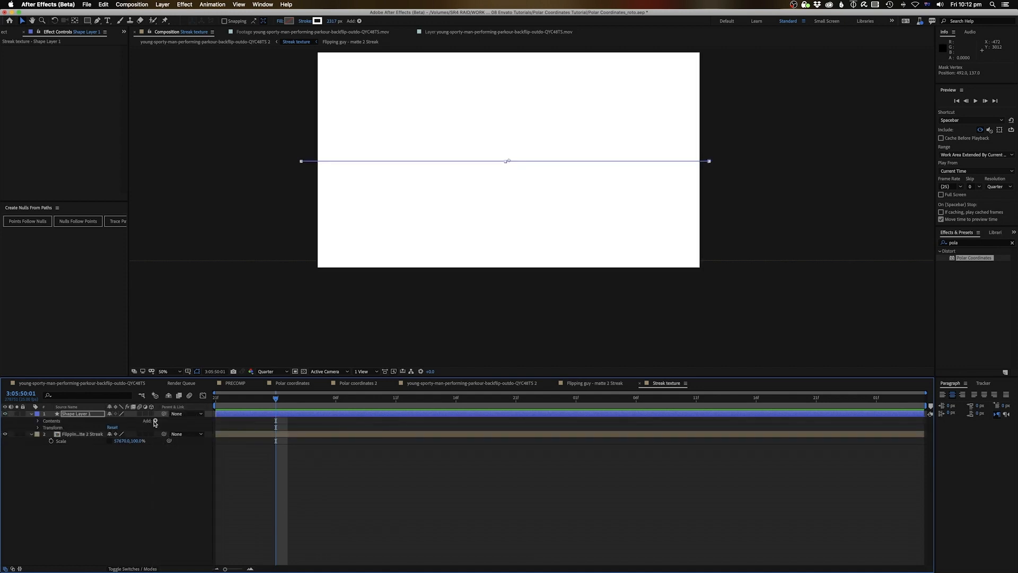
{"action": "left_click", "coordinate": [154, 421]}
{"action": "left_click", "coordinate": [185, 535]}
{"action": "left_click_drag", "start_coordinate": [466, 398], "coordinate": [516, 397]}
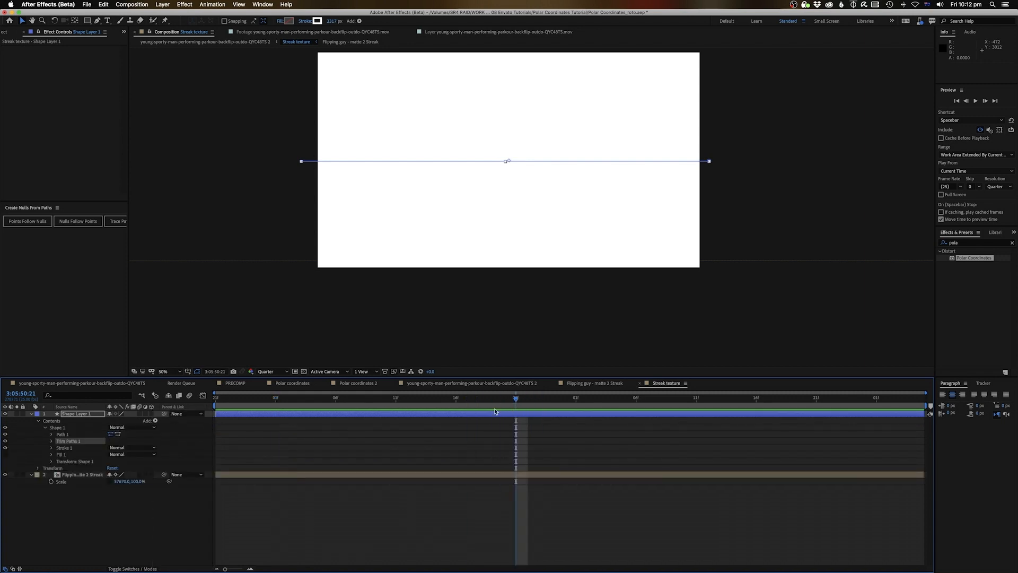
{"action": "left_click", "coordinate": [51, 441]}
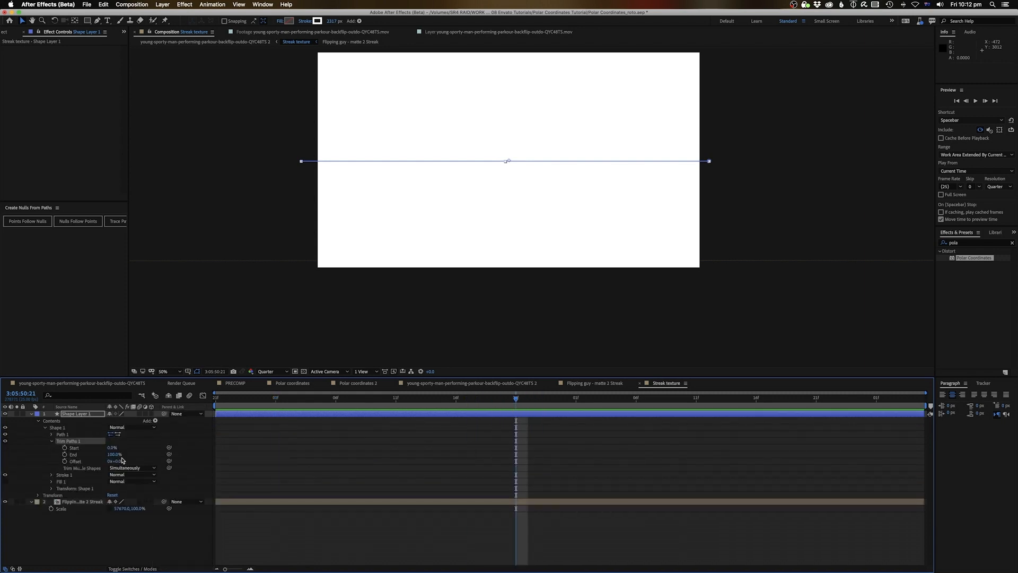
{"action": "left_click_drag", "start_coordinate": [114, 455], "coordinate": [80, 455]}
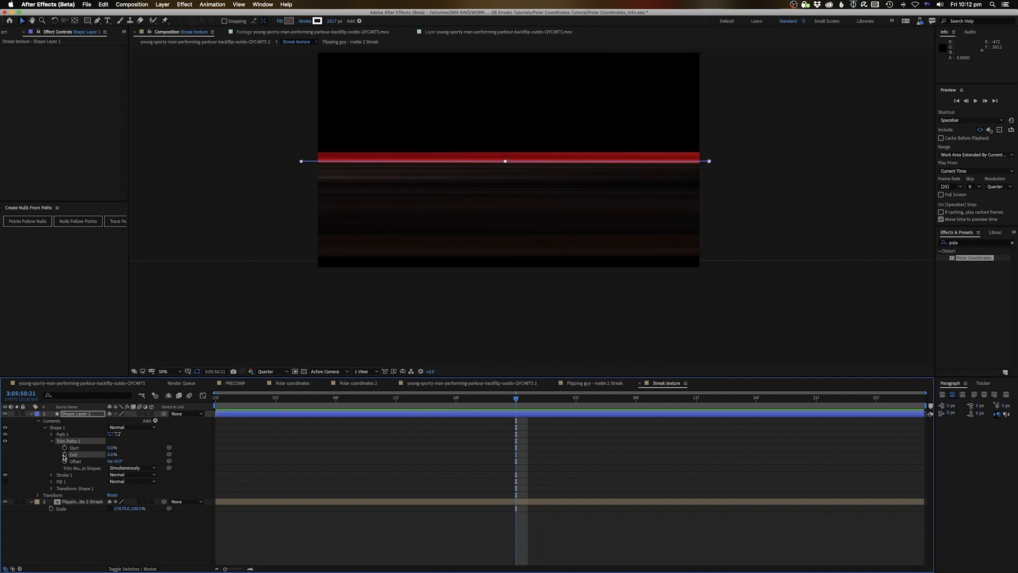
{"action": "left_click_drag", "start_coordinate": [615, 399], "coordinate": [815, 398]}
{"action": "left_click_drag", "start_coordinate": [112, 454], "coordinate": [201, 453]}
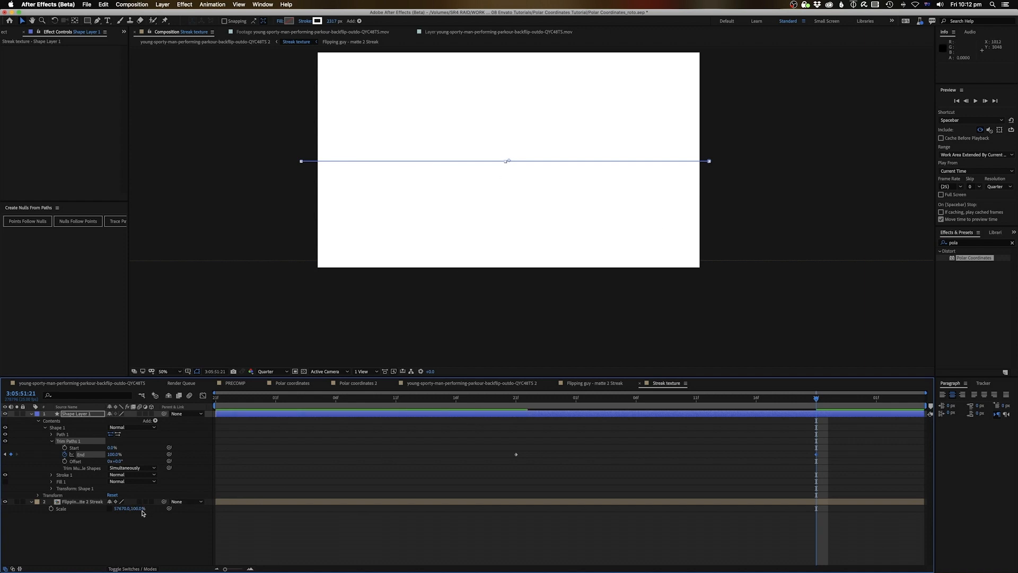
Set the streak layer's Track Matte to Alpha Matte 'Shape Layer 1' and preview the reveal
{"action": "left_click", "coordinate": [143, 567]}
{"action": "left_click", "coordinate": [165, 501]}
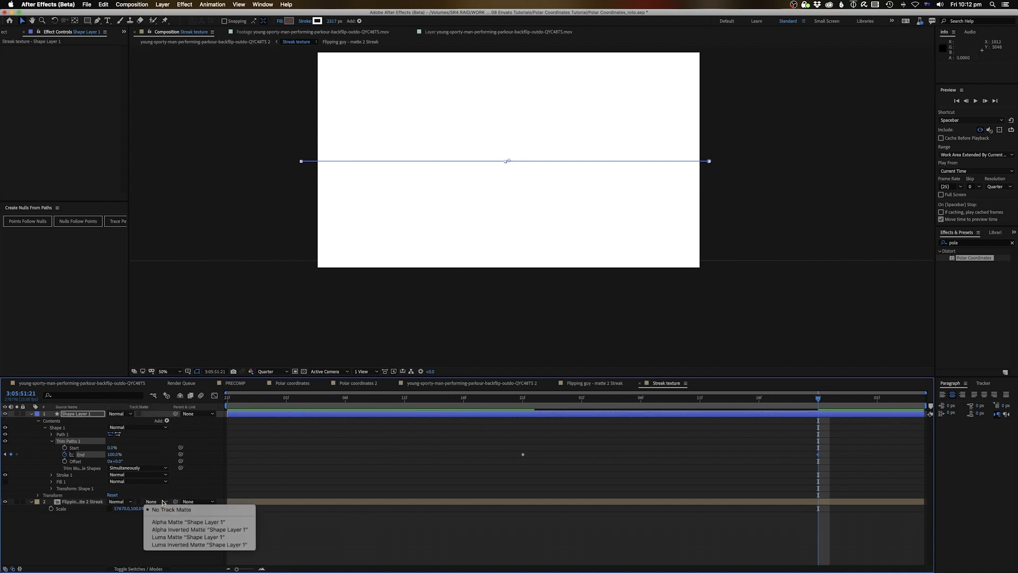
{"action": "left_click", "coordinate": [165, 522]}
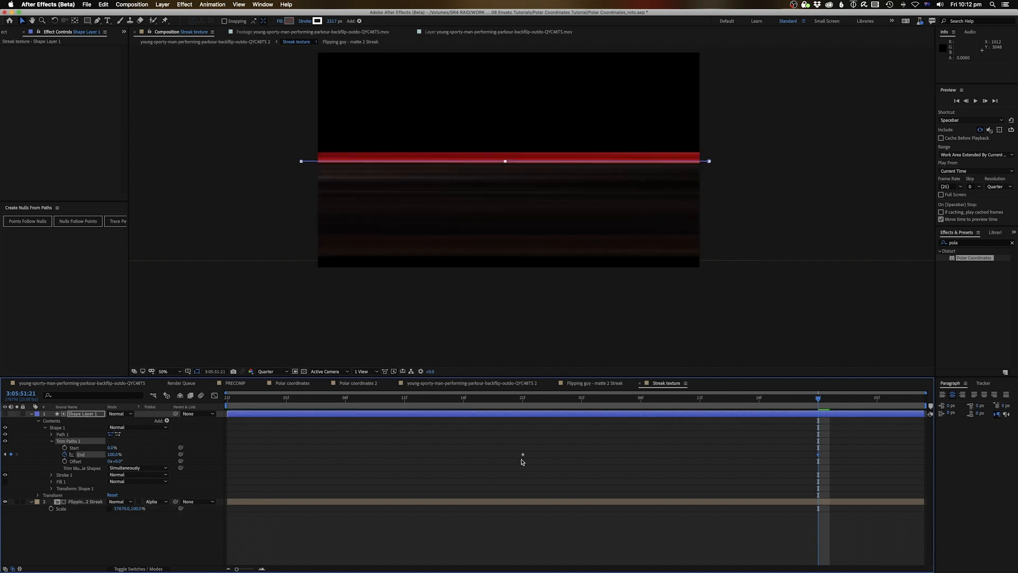
{"action": "left_click", "coordinate": [521, 450]}
{"action": "key", "text": "space"}
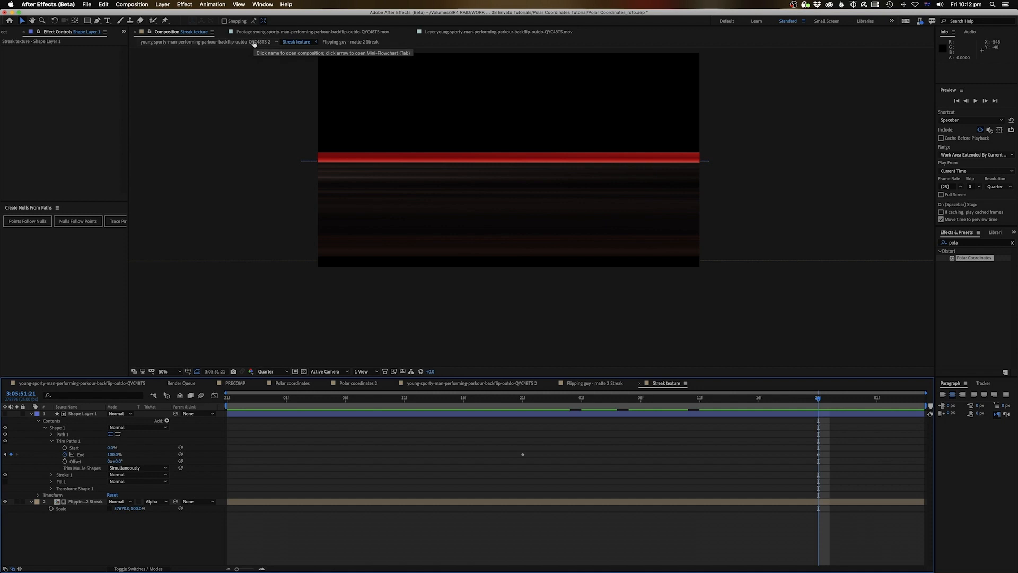
Move the first trim End keyframe to the frame where the backflip begins
{"action": "left_click", "coordinate": [253, 43]}
{"action": "mouse_move", "coordinate": [480, 402]}
{"action": "left_mouse_down"}
{"action": "mouse_move", "coordinate": [451, 401]}
{"action": "mouse_move", "coordinate": [811, 397]}
{"action": "mouse_move", "coordinate": [647, 398]}
{"action": "mouse_move", "coordinate": [710, 420]}
{"action": "mouse_move", "coordinate": [438, 445]}
{"action": "mouse_move", "coordinate": [458, 440]}
{"action": "left_mouse_up"}
{"action": "key", "text": "Page_Down"}
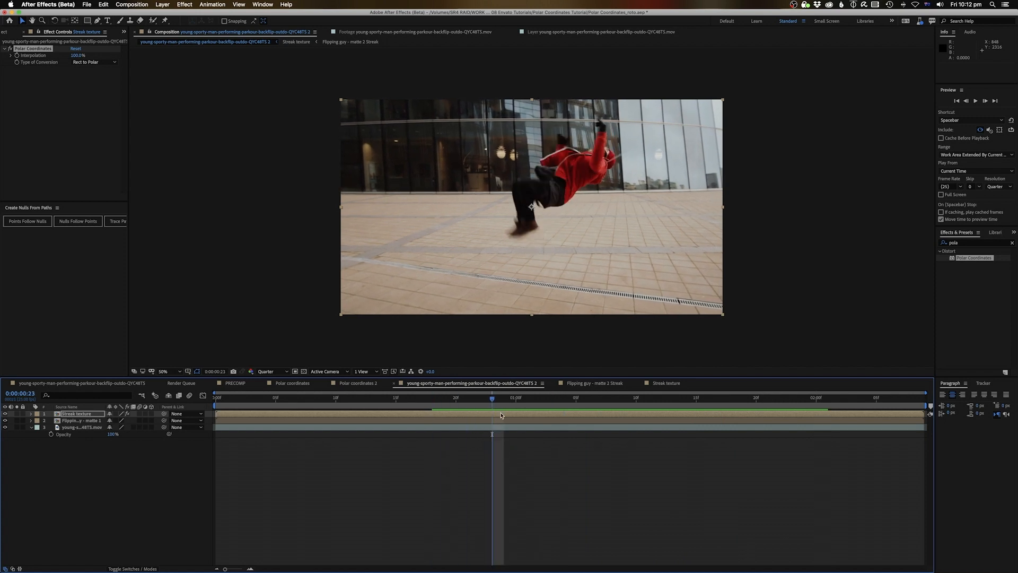
{"action": "double_click", "coordinate": [501, 414]}
{"action": "left_click", "coordinate": [522, 455]}
{"action": "left_click_drag", "start_coordinate": [523, 457], "coordinate": [495, 460]}
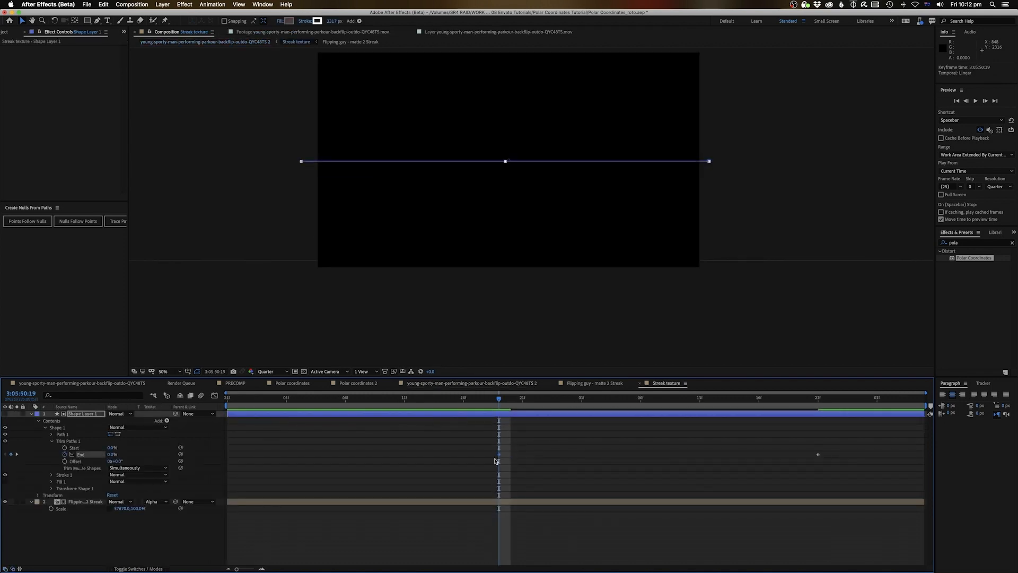
Rotate the polar streak ring around the runner and move the reveal's end keyframe to 3:05:52:02
{"action": "left_click", "coordinate": [205, 42]}
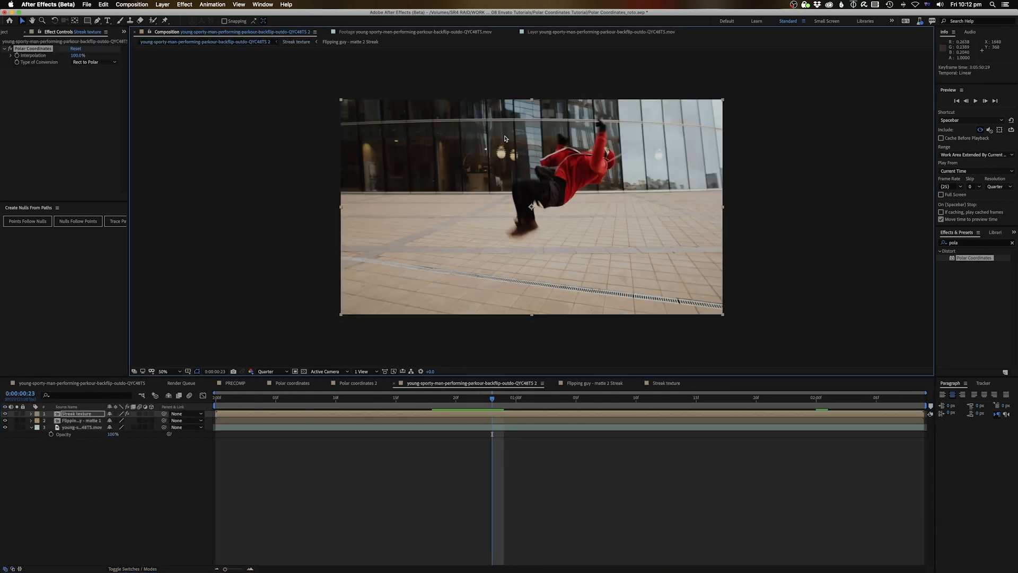
{"action": "mouse_move", "coordinate": [495, 398]}
{"action": "left_mouse_down"}
{"action": "mouse_move", "coordinate": [554, 405]}
{"action": "mouse_move", "coordinate": [504, 407]}
{"action": "mouse_move", "coordinate": [527, 407]}
{"action": "left_mouse_up"}
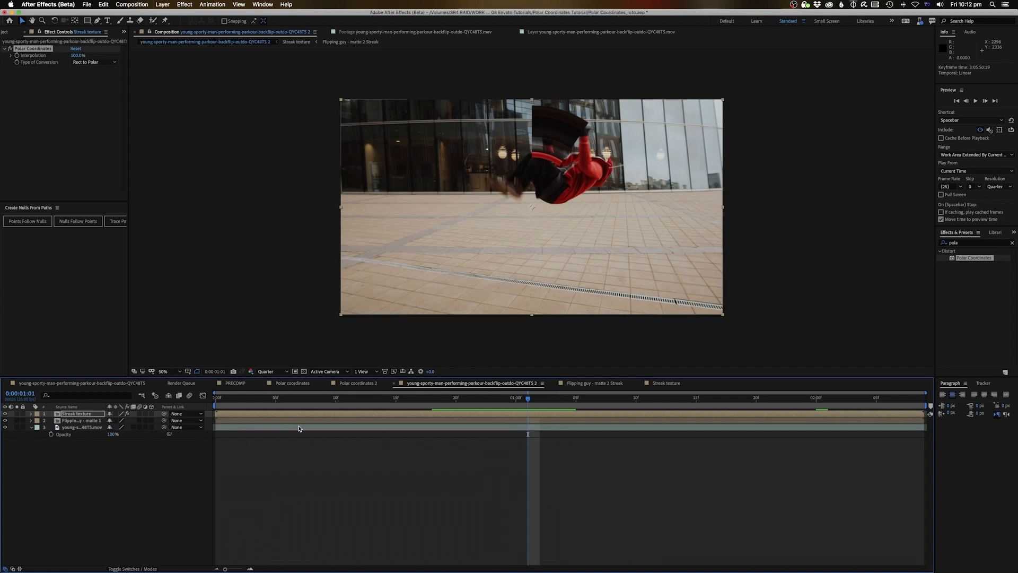
{"action": "key", "text": "r"}
{"action": "mouse_move", "coordinate": [114, 422]}
{"action": "left_mouse_down"}
{"action": "mouse_move", "coordinate": [53, 421]}
{"action": "mouse_move", "coordinate": [67, 421]}
{"action": "left_mouse_up"}
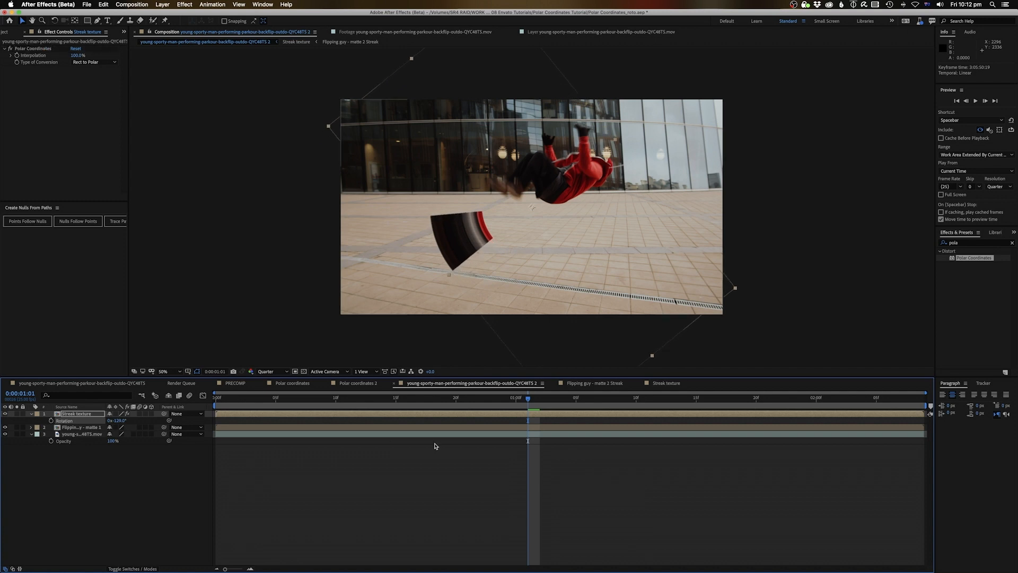
{"action": "left_click", "coordinate": [537, 400]}
{"action": "left_click_drag", "start_coordinate": [543, 400], "coordinate": [814, 416]}
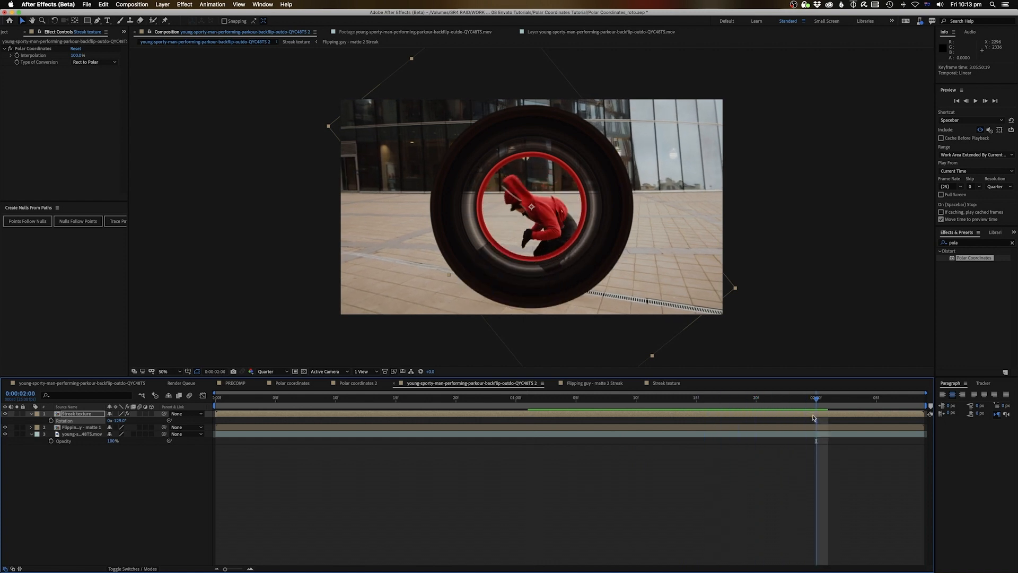
{"action": "double_click", "coordinate": [813, 415]}
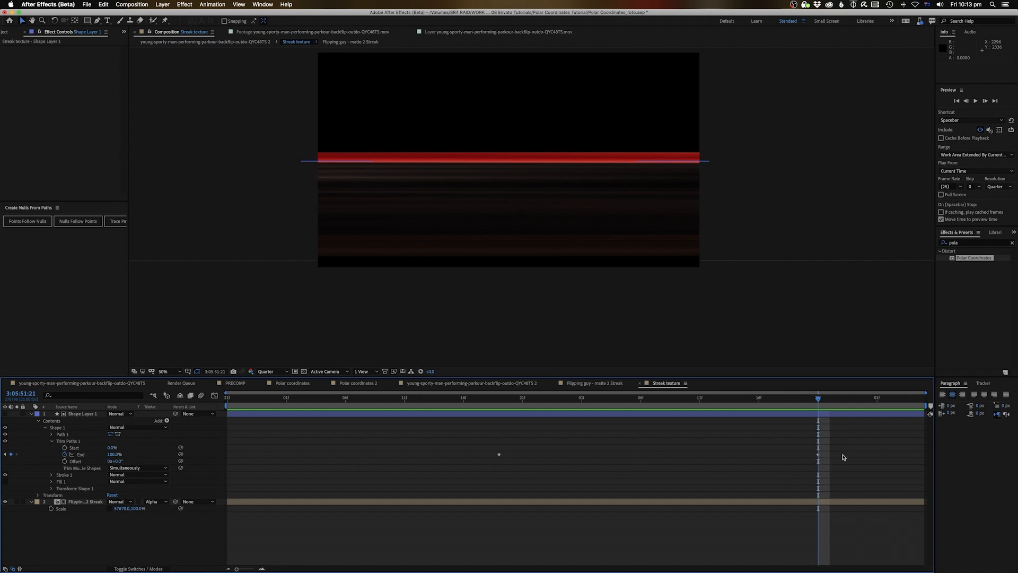
{"action": "left_click_drag", "start_coordinate": [818, 454], "coordinate": [888, 454]}
Rotate the Streak texture layer with the Rotation tool to about -182° around the flipping runner
{"action": "left_click", "coordinate": [249, 42]}
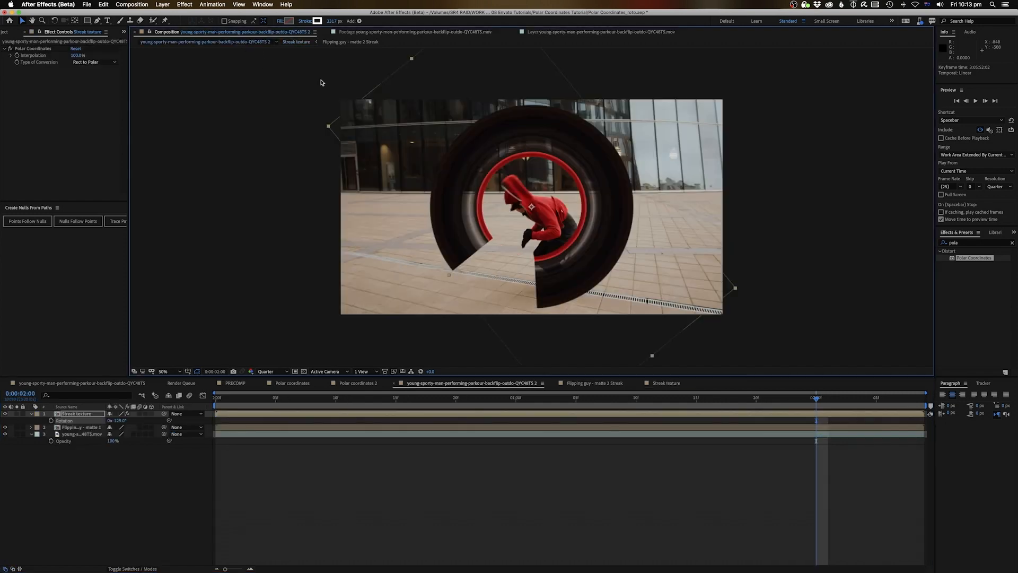
{"action": "left_click_drag", "start_coordinate": [735, 402], "coordinate": [814, 395]}
{"action": "key", "text": "w"}
{"action": "left_click_drag", "start_coordinate": [574, 236], "coordinate": [606, 211]}
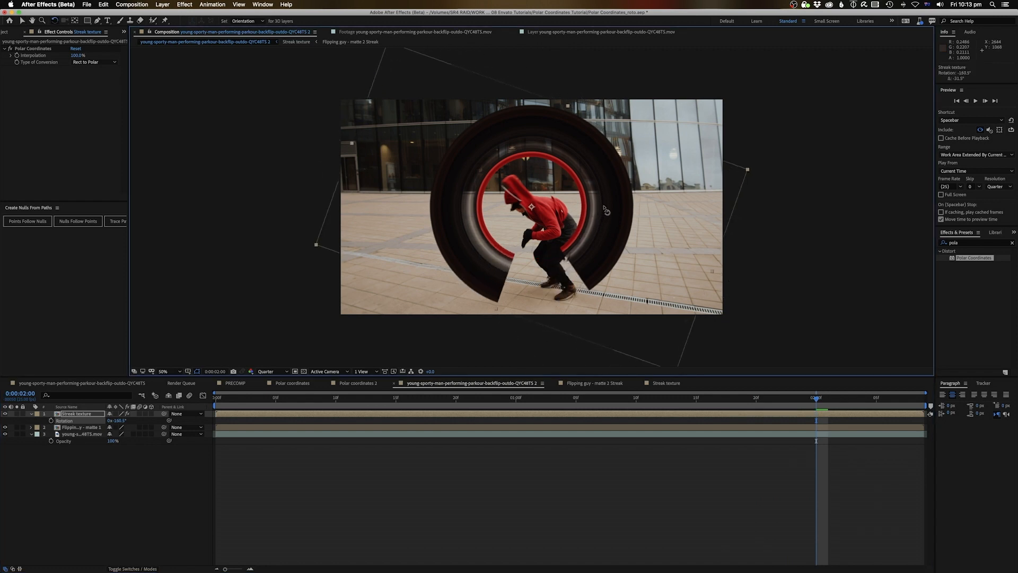
{"action": "left_click_drag", "start_coordinate": [612, 415], "coordinate": [900, 433]}
{"action": "left_click", "coordinate": [567, 281]}
{"action": "left_click_drag", "start_coordinate": [566, 281], "coordinate": [591, 264]}
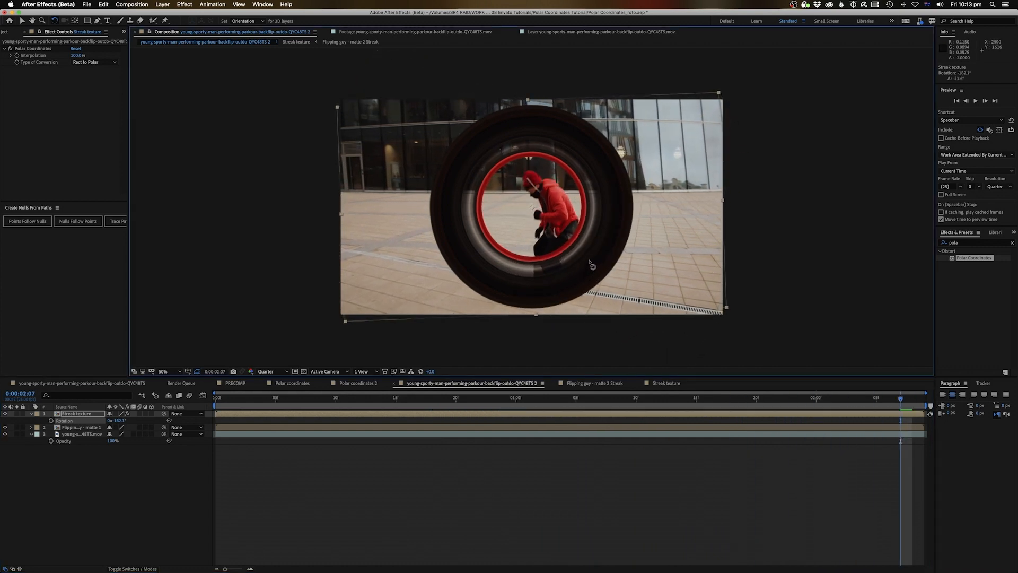
Preview from the start, then open Streak texture and move the reveal keyframe to the current frame
{"action": "left_click_drag", "start_coordinate": [243, 393], "coordinate": [216, 394]}
{"action": "key", "text": "space"}
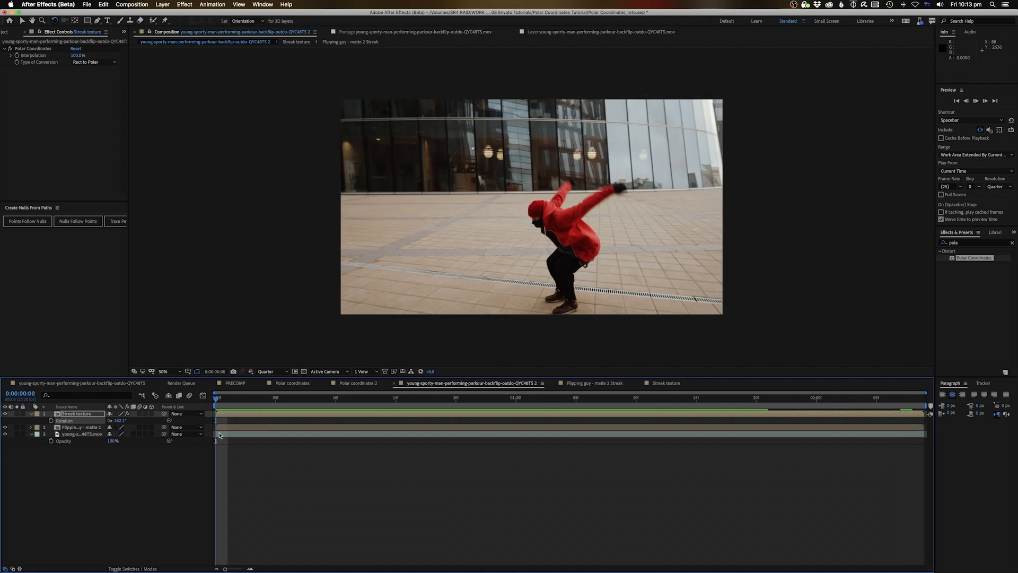
{"action": "double_click", "coordinate": [427, 417]}
{"action": "key", "text": "alt+Left"}
Return to the main footage comp and preview the result
{"action": "left_click", "coordinate": [229, 41]}
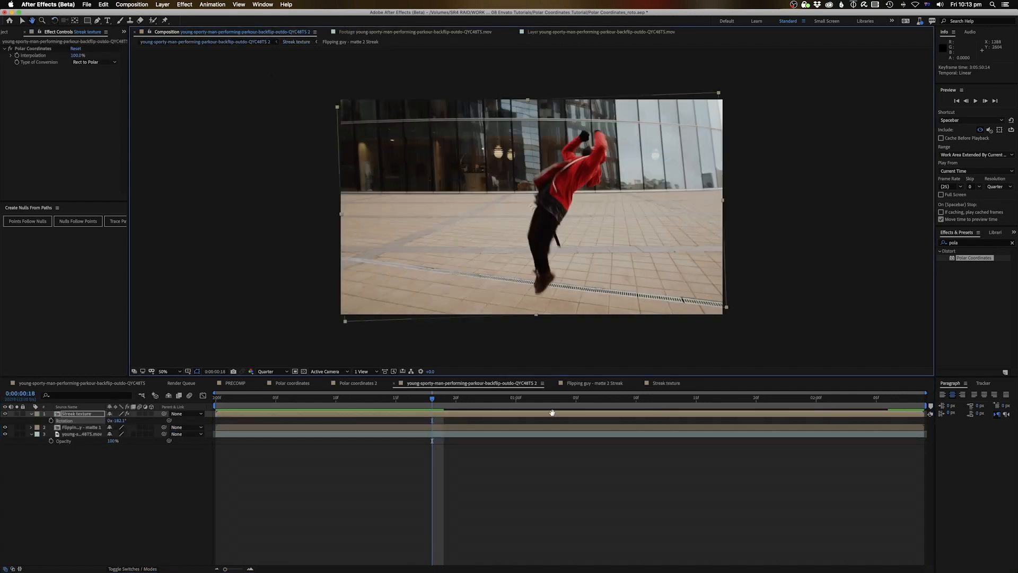
{"action": "key", "text": "space"}
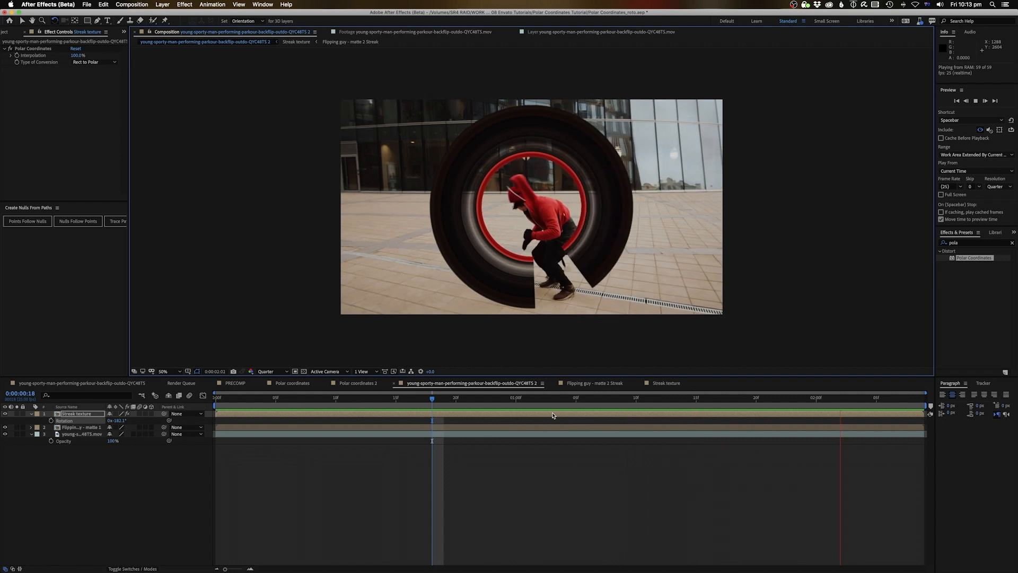
{"action": "left_click", "coordinate": [68, 414]}
Move Streak texture below the runner matte layer, preview the layering, then open the Streak texture comp
{"action": "mouse_move", "coordinate": [68, 414]}
{"action": "left_mouse_down"}
{"action": "mouse_move", "coordinate": [69, 432]}
{"action": "mouse_move", "coordinate": [542, 429]}
{"action": "left_mouse_up"}
{"action": "key", "text": "space"}
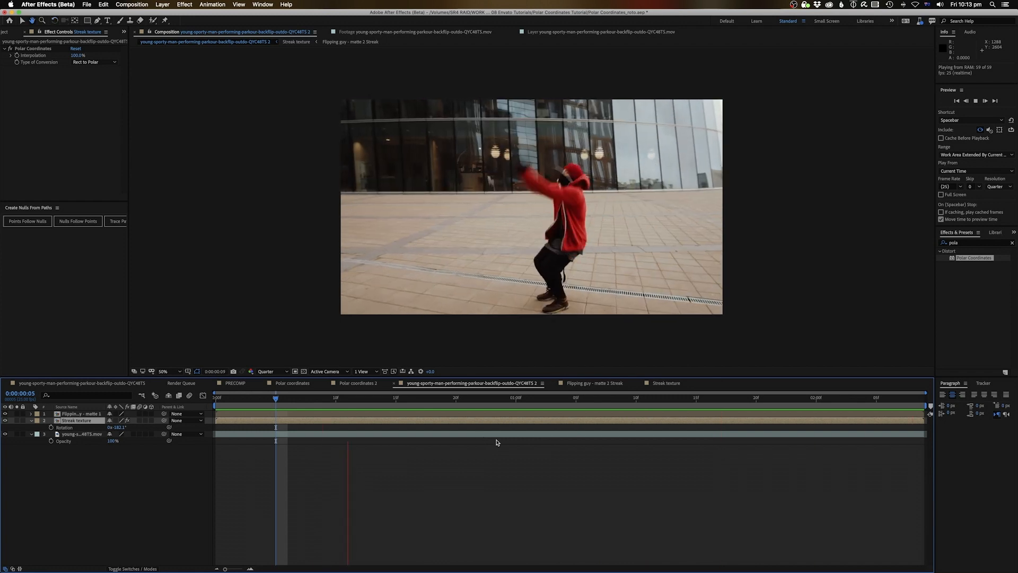
{"action": "key", "text": "space"}
{"action": "key", "text": "space"}
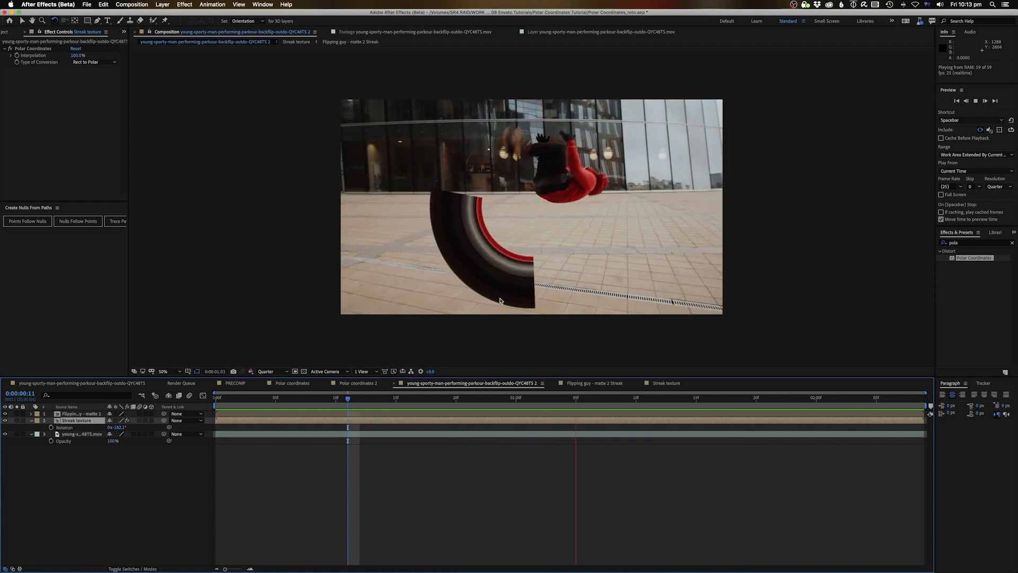
{"action": "double_click", "coordinate": [563, 422]}
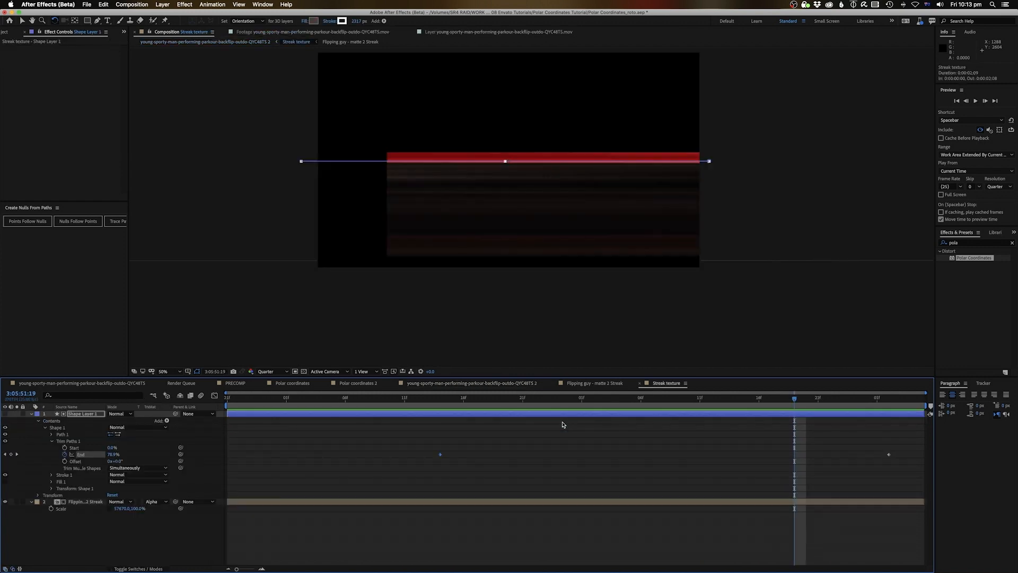
Raise the bottom edge of the Flipping guy streak layer's mask slightly
{"action": "left_click", "coordinate": [408, 503]}
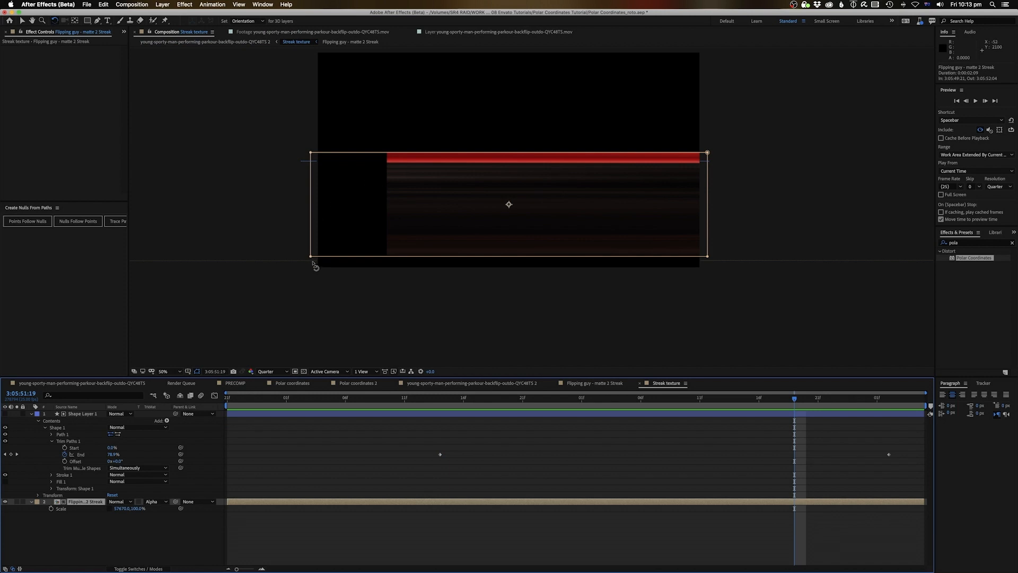
{"action": "key", "text": "v"}
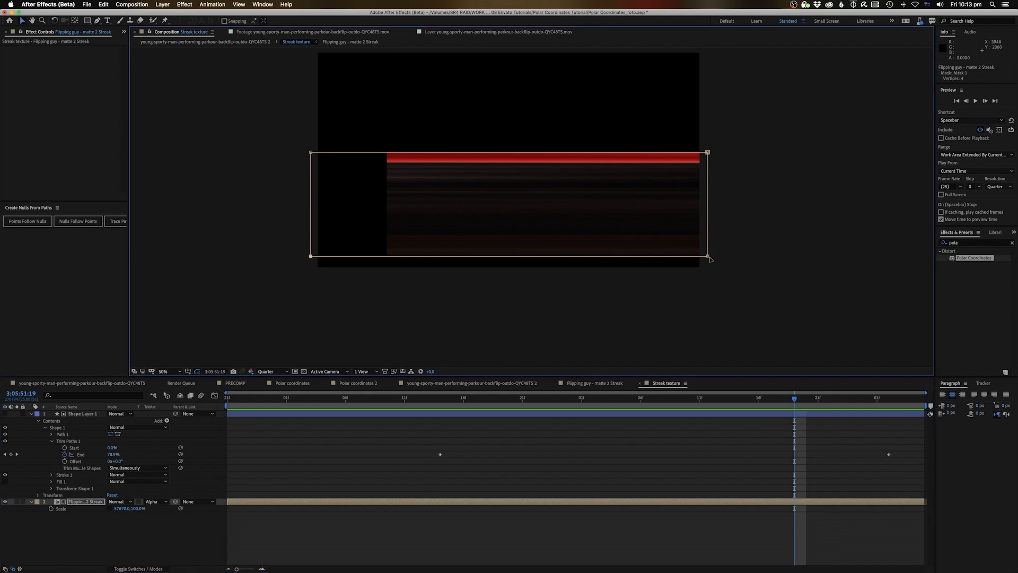
{"action": "left_click_drag", "start_coordinate": [708, 257], "coordinate": [708, 250]}
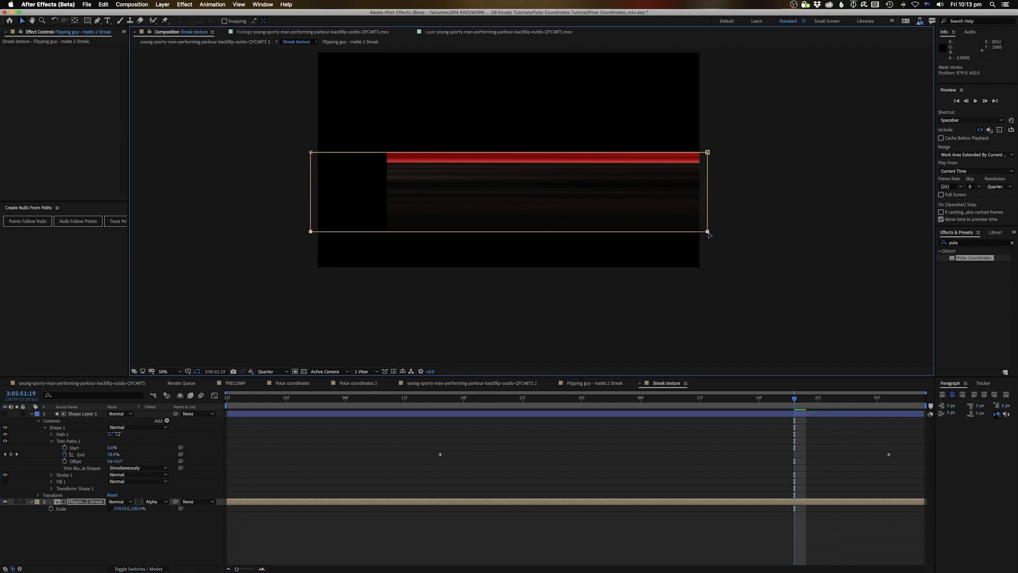
Back in the main comp, scale the streak ring down to about 89.8% and preview
{"action": "left_click", "coordinate": [248, 43]}
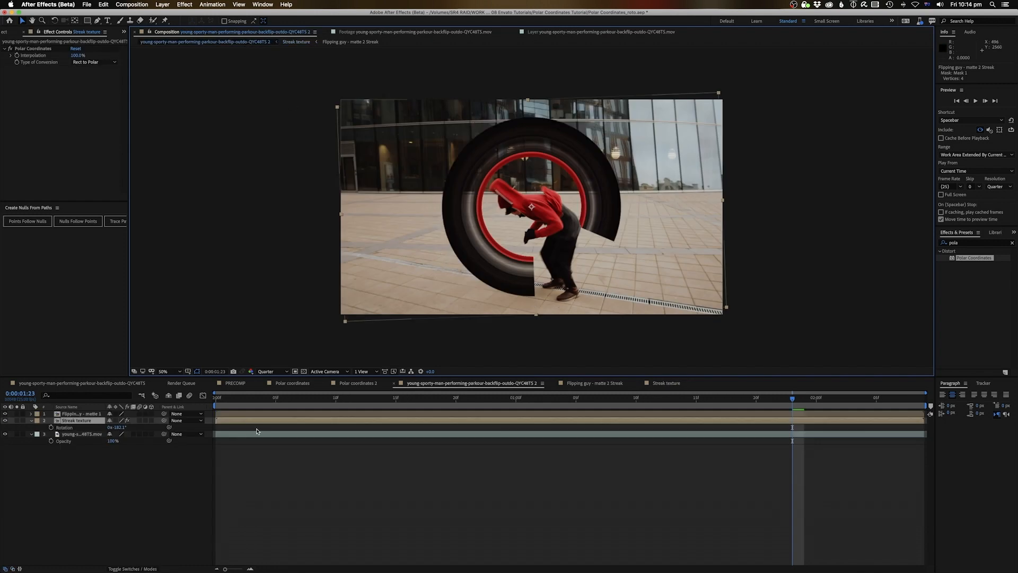
{"action": "left_click_drag", "start_coordinate": [121, 430], "coordinate": [116, 429]}
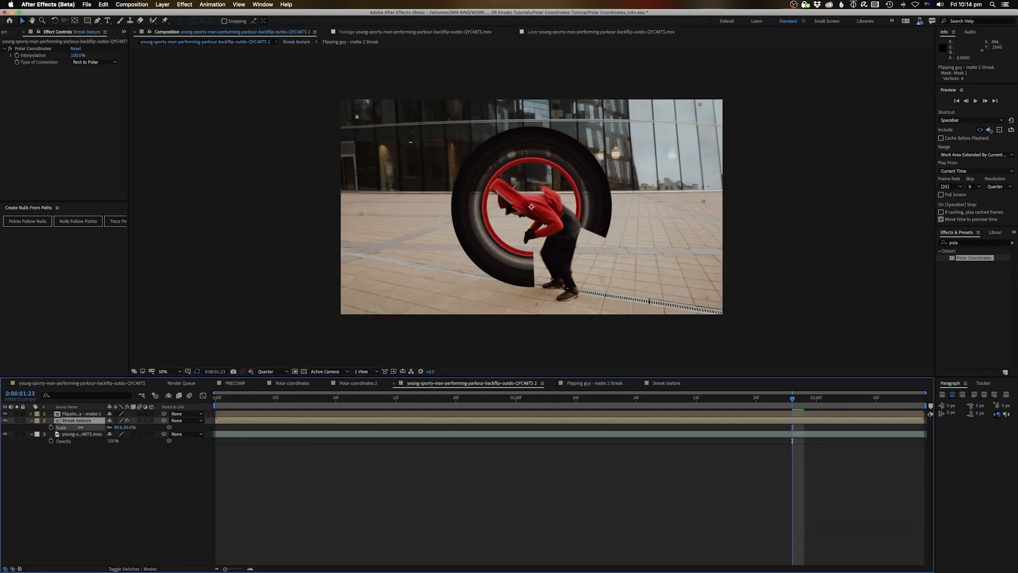
{"action": "key", "text": "space"}
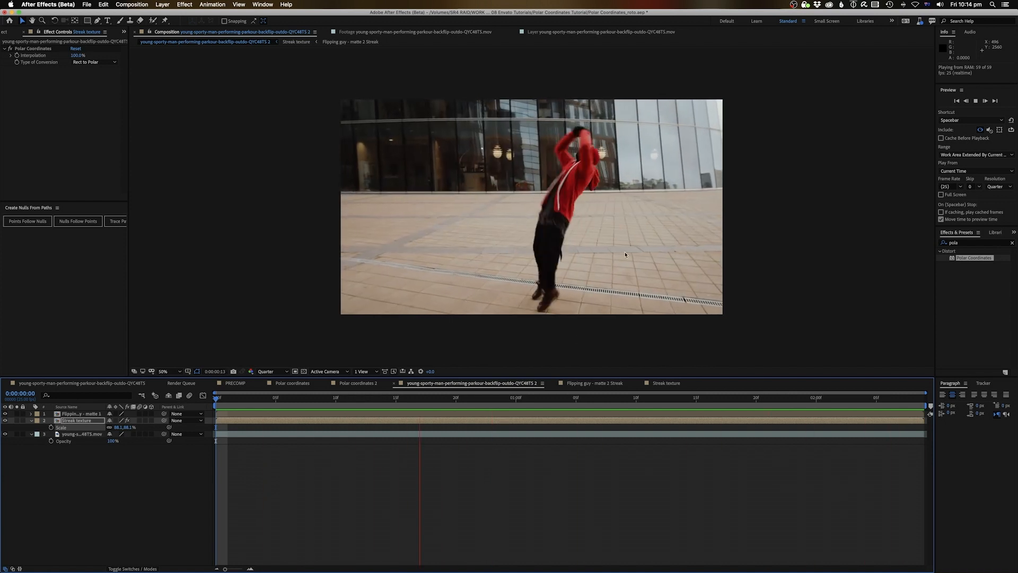
Open the Streak texture precomp, scrub to the red streak, zoom out, play to the end, select Shape Layer 1
{"action": "double_click", "coordinate": [301, 416]}
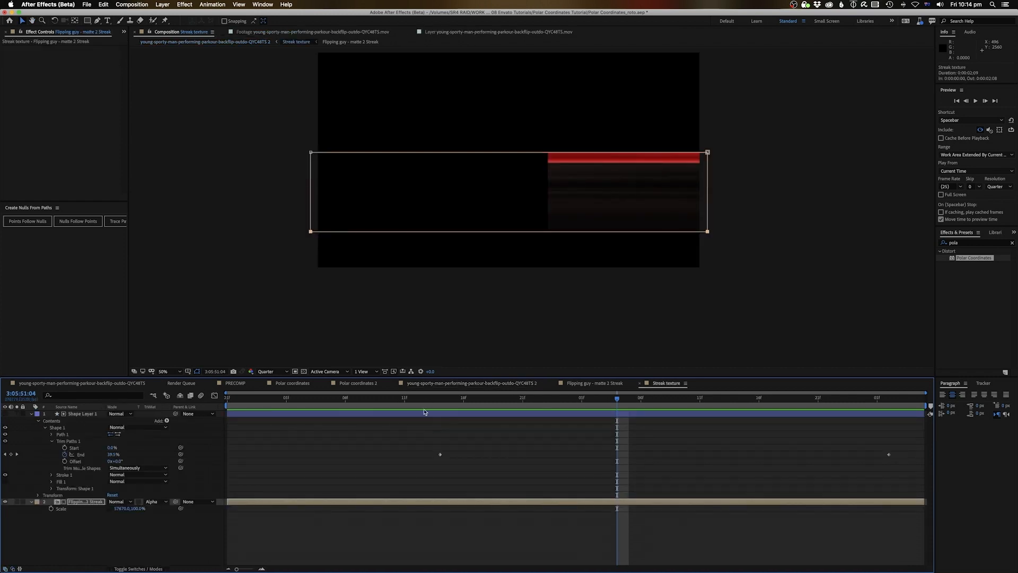
{"action": "left_click_drag", "start_coordinate": [382, 405], "coordinate": [618, 406]}
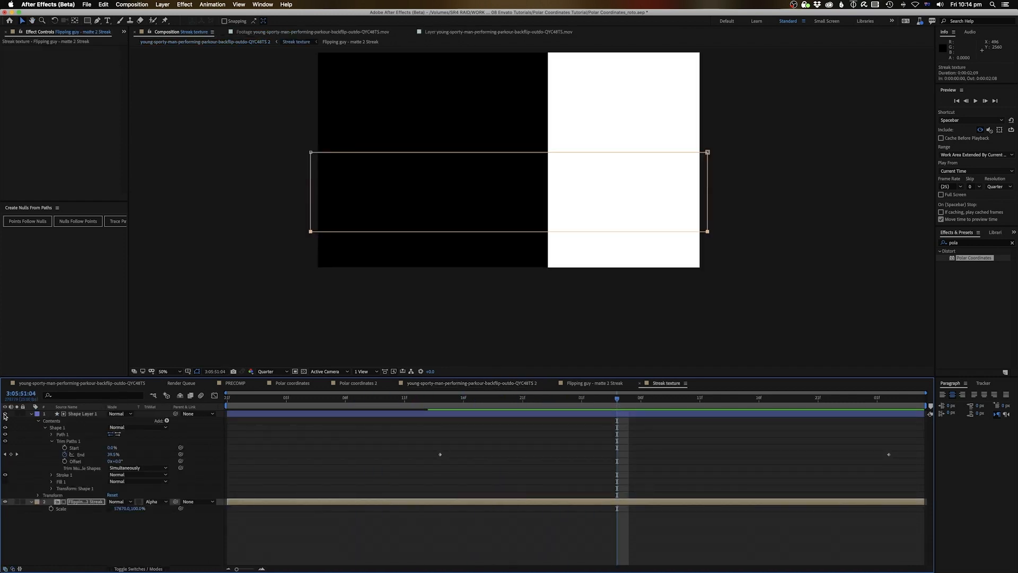
{"action": "key", "text": "comma"}
{"action": "key", "text": "space"}
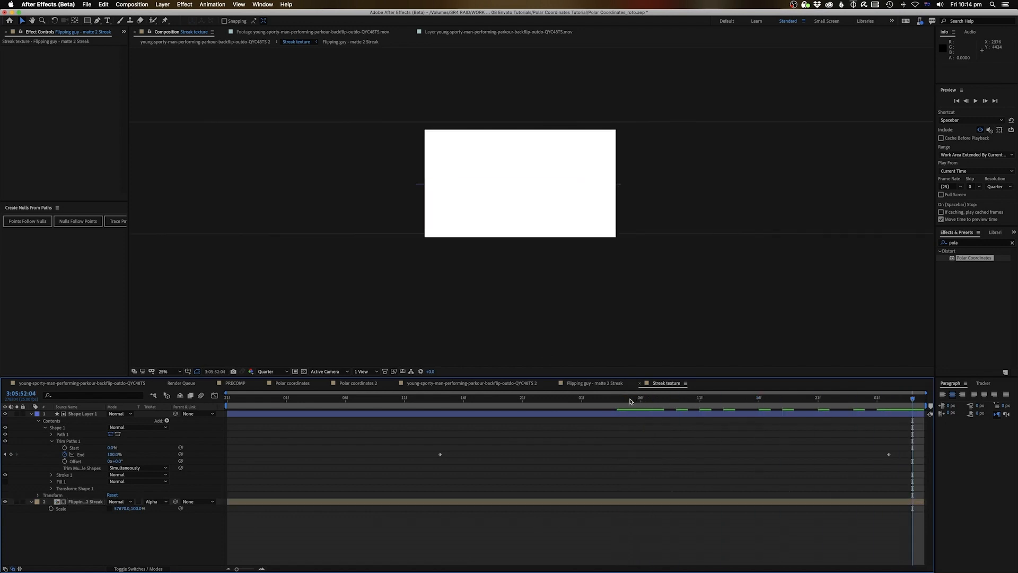
{"action": "left_click", "coordinate": [630, 418]}
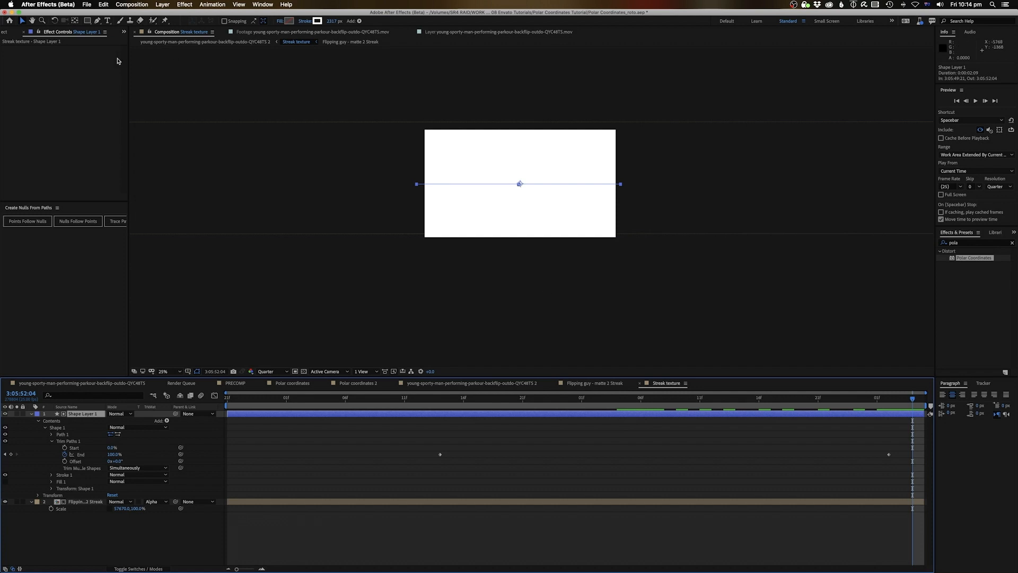
Draw a rectangular mask over the white box on Shape Layer 1 and pull both sides inward
{"action": "left_click", "coordinate": [87, 21]}
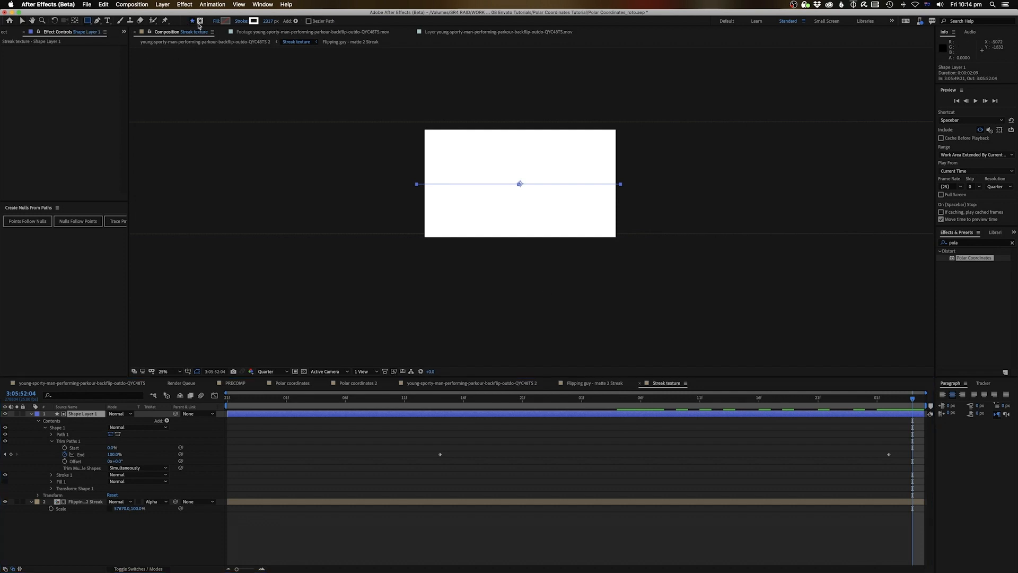
{"action": "left_click", "coordinate": [200, 24]}
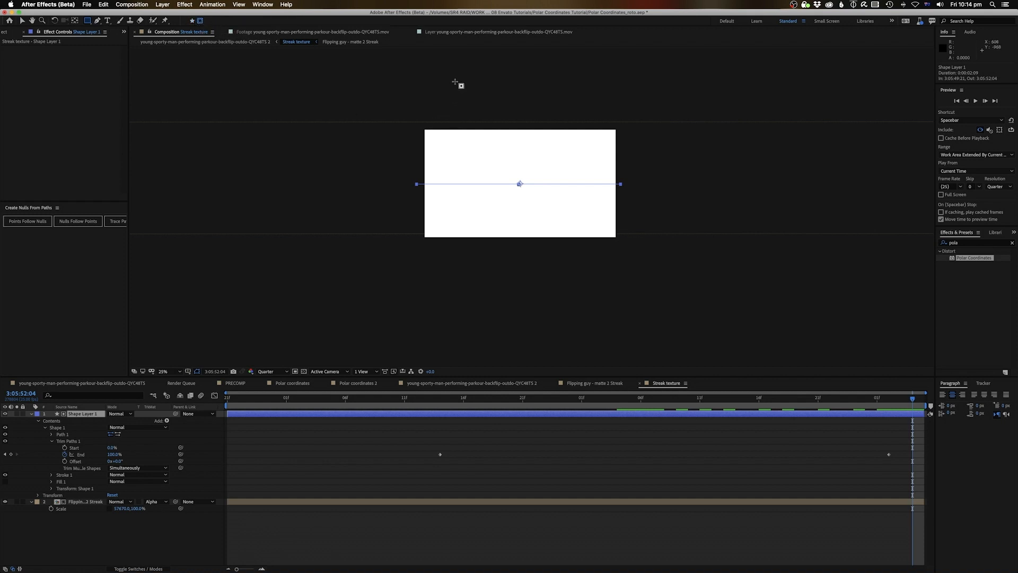
{"action": "left_click_drag", "start_coordinate": [453, 87], "coordinate": [592, 291]}
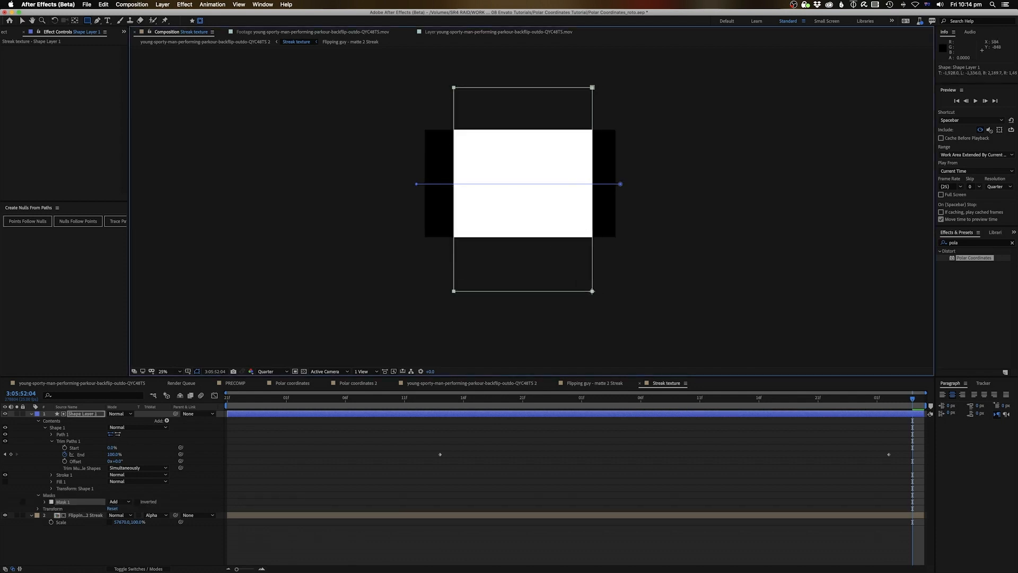
{"action": "key", "text": "v"}
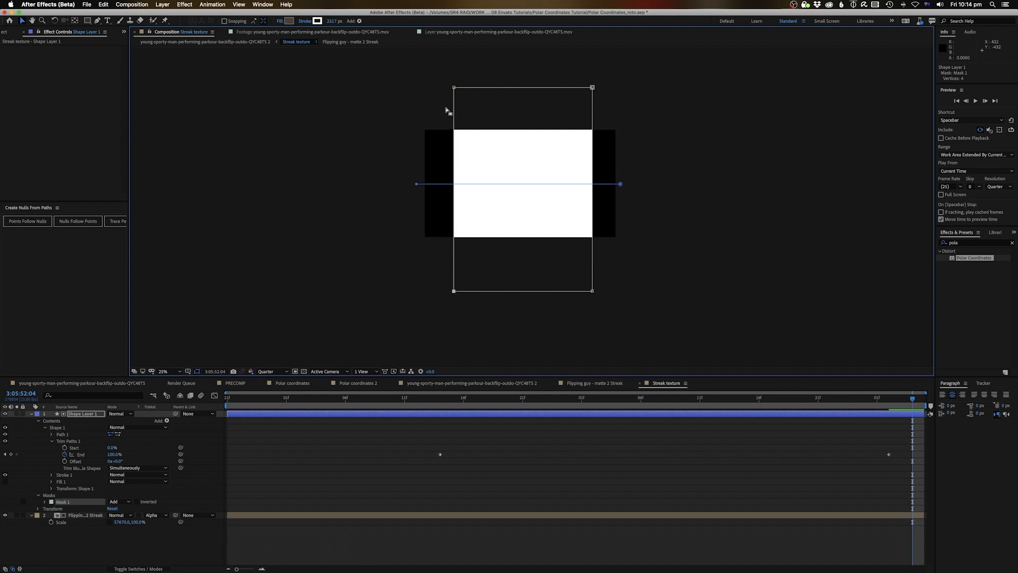
{"action": "left_click_drag", "start_coordinate": [454, 89], "coordinate": [463, 90]}
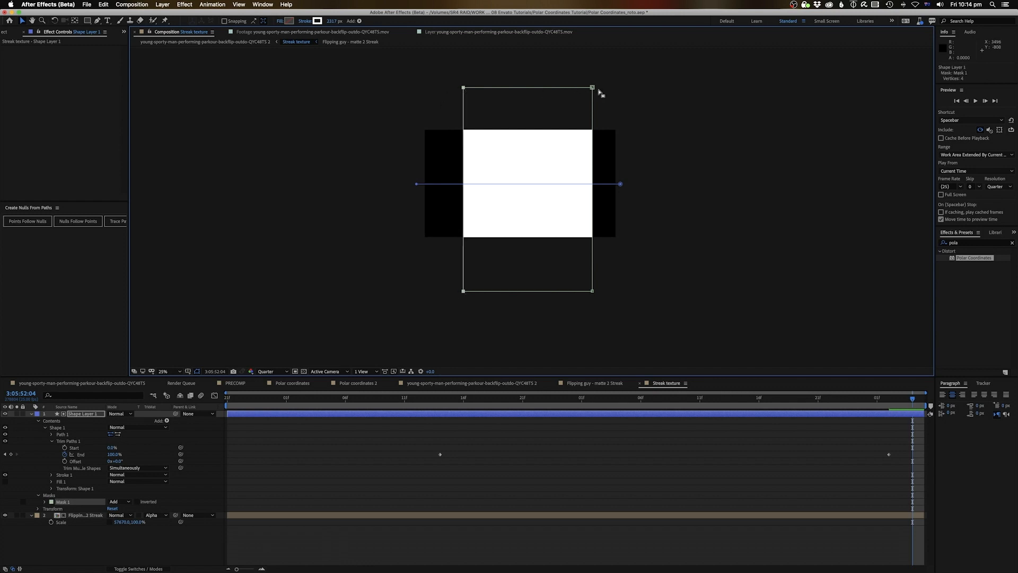
{"action": "left_click_drag", "start_coordinate": [592, 291], "coordinate": [584, 290]}
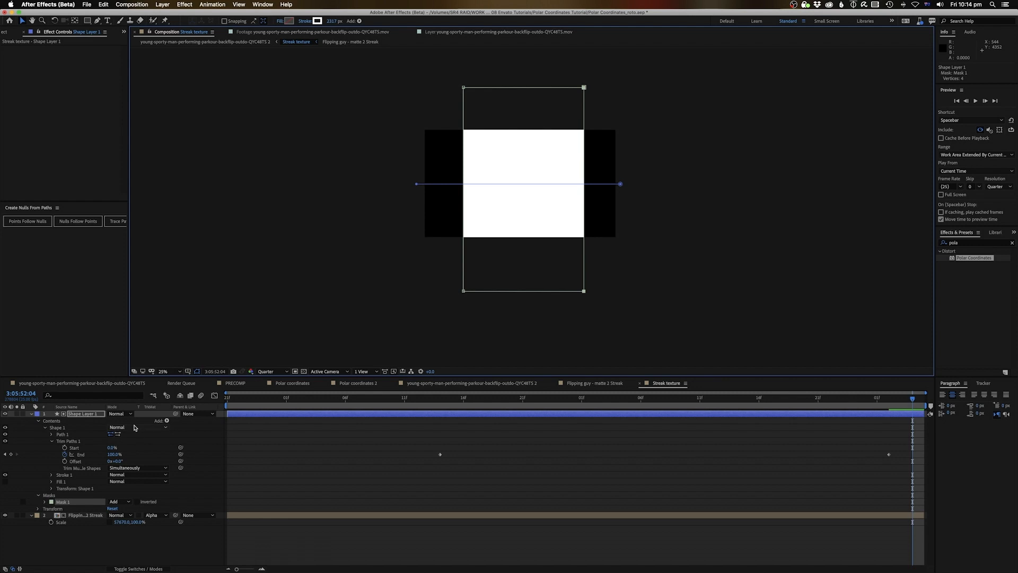
Feather the mask by about 810 px horizontally and hide Shape Layer 1
{"action": "key", "text": "f"}
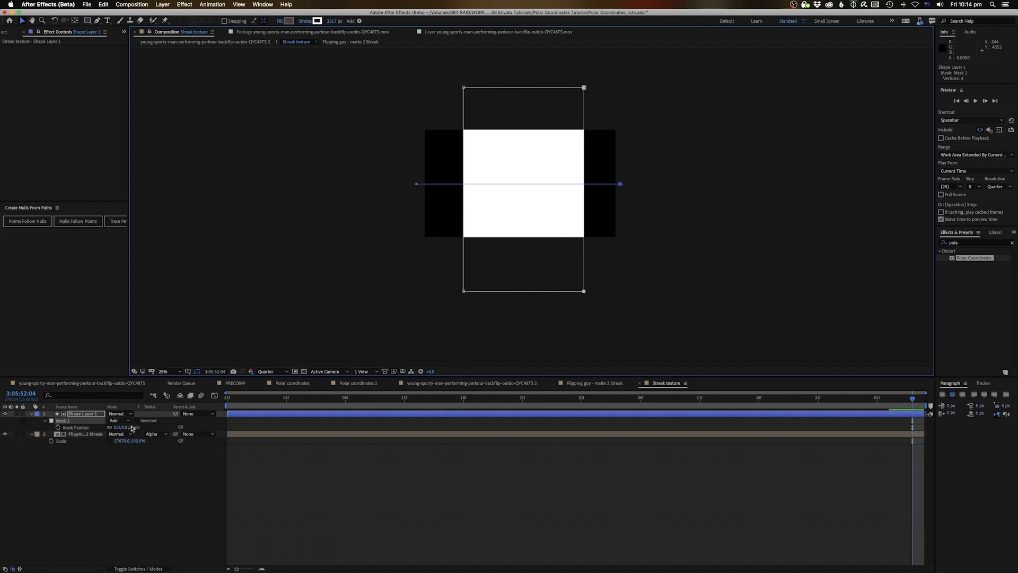
{"action": "left_click", "coordinate": [126, 491]}
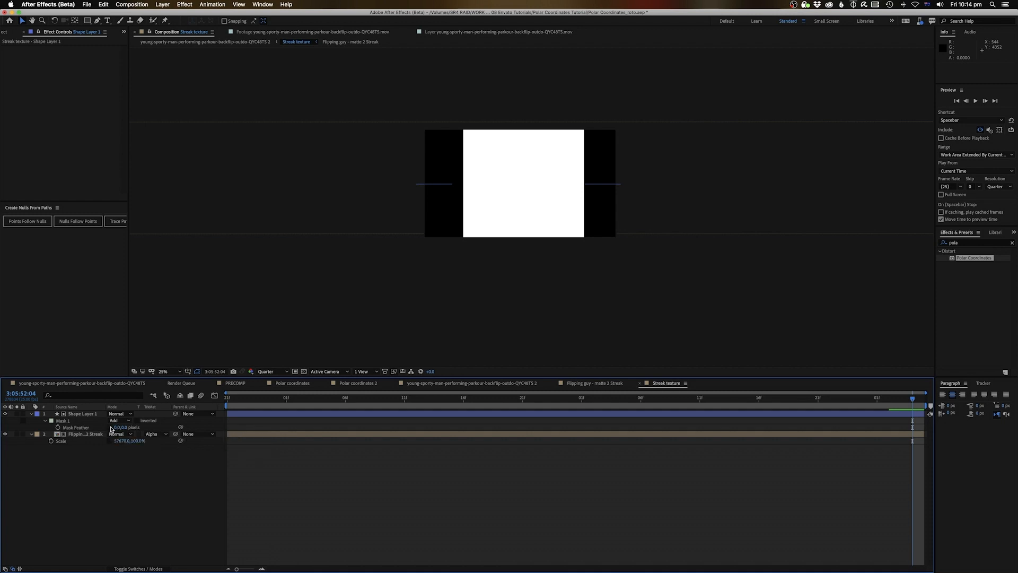
{"action": "left_click_drag", "start_coordinate": [118, 429], "coordinate": [439, 430]}
{"action": "left_click", "coordinate": [5, 413]}
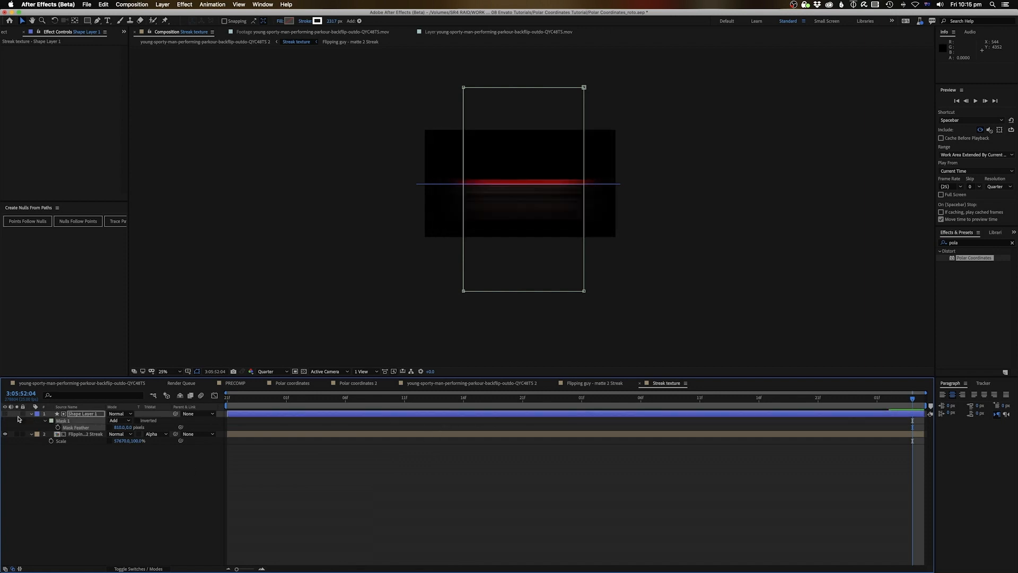
Preview the softened streak in the Streak texture comp at 50% zoom, scrubbing around its frames
{"action": "key", "text": "space"}
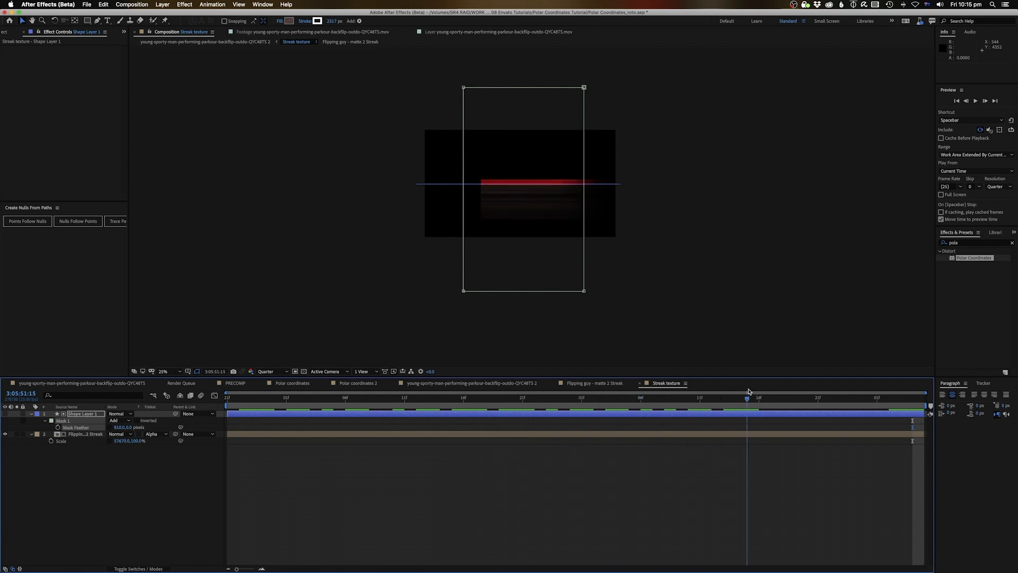
{"action": "key", "text": "space"}
{"action": "key", "text": "period"}
{"action": "left_click", "coordinate": [813, 436]}
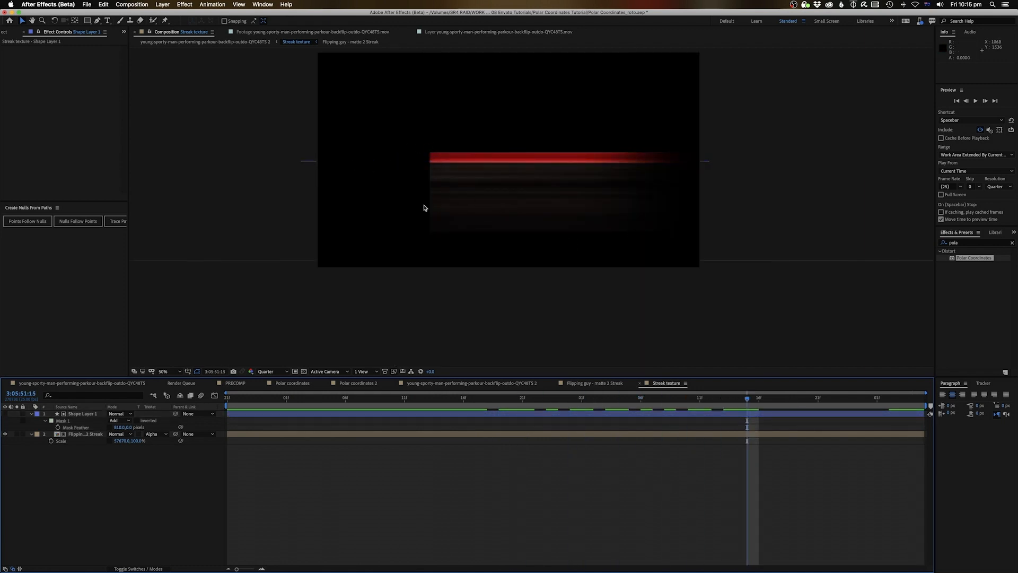
{"action": "left_click", "coordinate": [364, 414]}
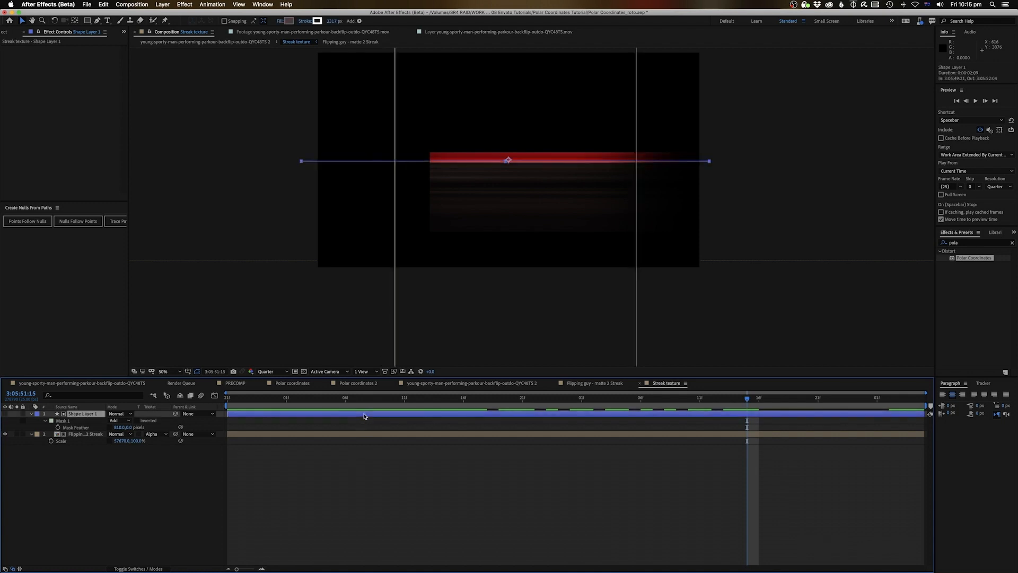
{"action": "left_click", "coordinate": [362, 443]}
{"action": "mouse_move", "coordinate": [375, 397]}
{"action": "left_mouse_down"}
{"action": "mouse_move", "coordinate": [912, 399]}
{"action": "mouse_move", "coordinate": [511, 403]}
{"action": "left_mouse_up"}
{"action": "key", "text": "space"}
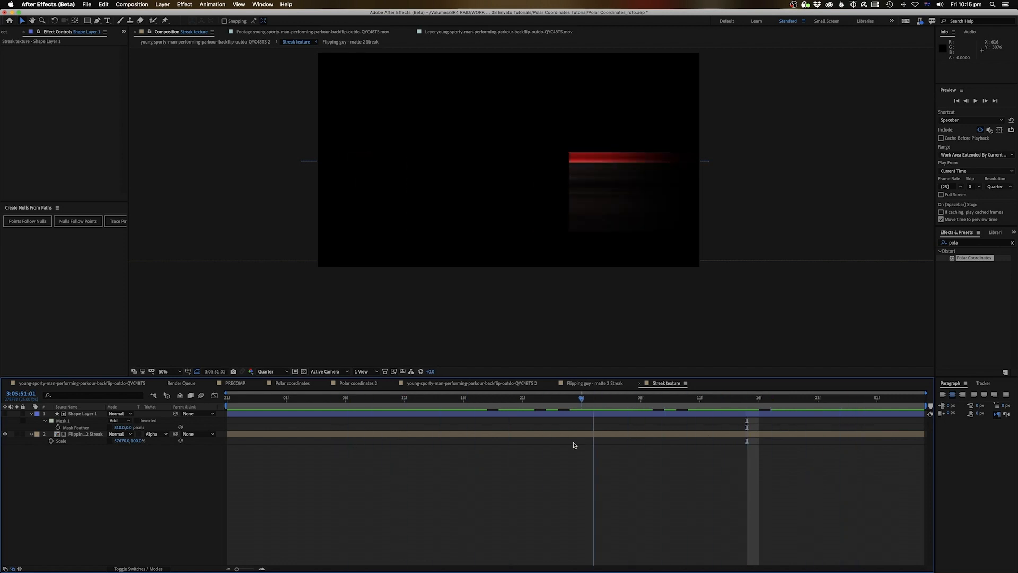
Return to the main backflip comp and preview the streak ring from an earlier frame
{"action": "left_click", "coordinate": [254, 42]}
{"action": "left_click_drag", "start_coordinate": [732, 398], "coordinate": [433, 427]}
{"action": "key", "text": "space"}
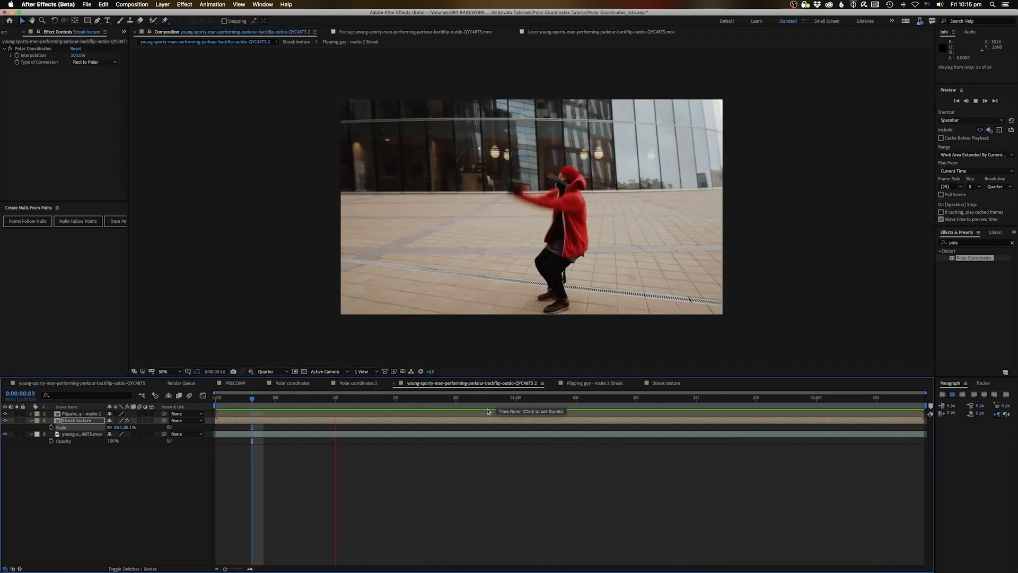
Stop the preview, look inside the Flipping guy - matte 1 precomp, and return to the main comp
{"action": "key", "text": "space"}
{"action": "left_click", "coordinate": [341, 471]}
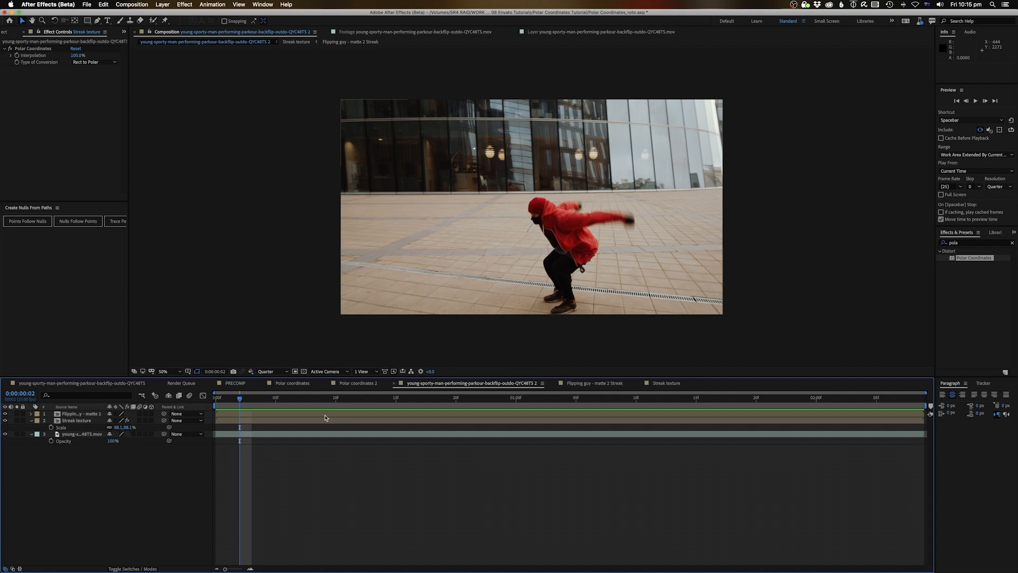
{"action": "double_click", "coordinate": [85, 414]}
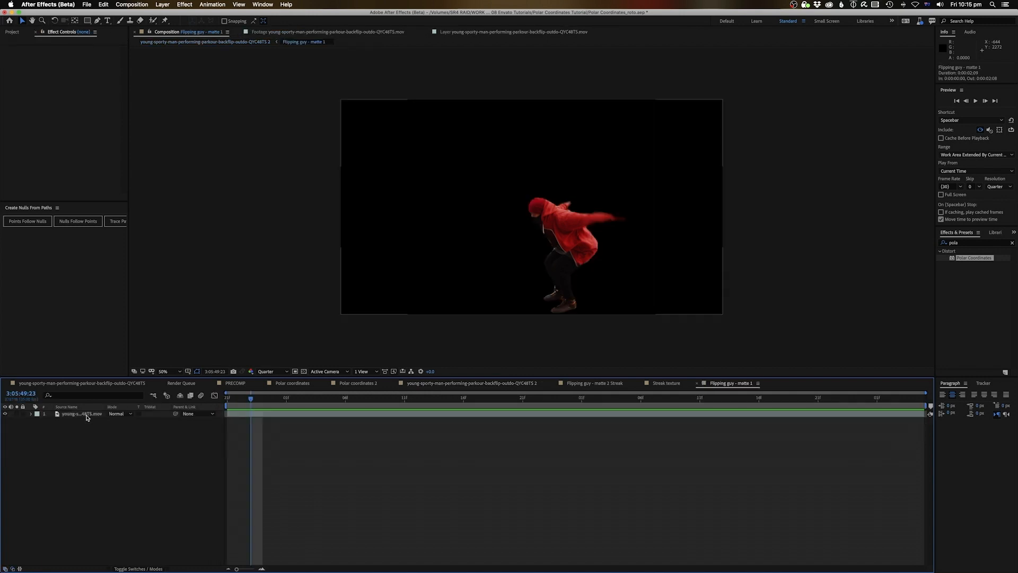
{"action": "left_click", "coordinate": [221, 40]}
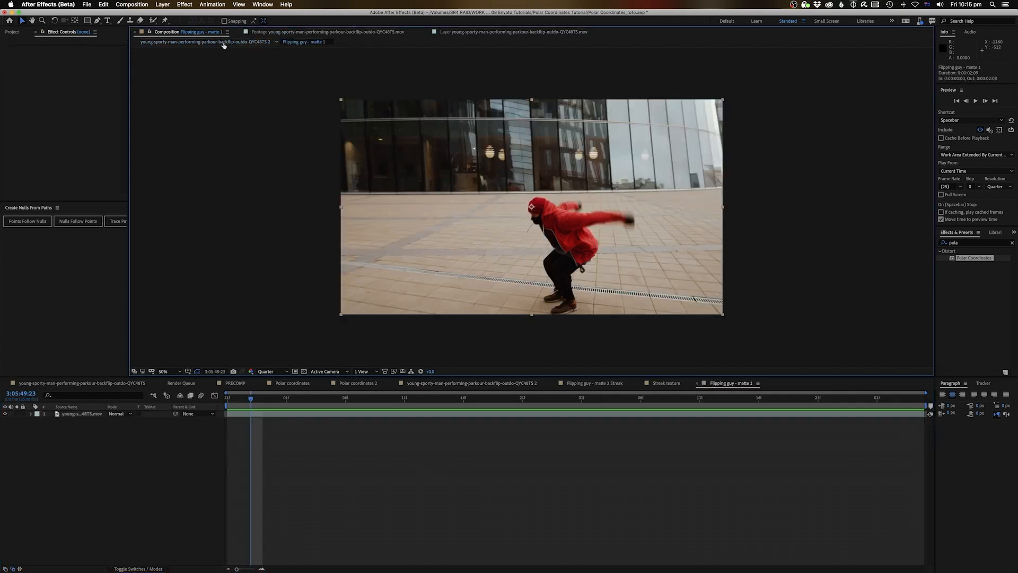
Open the Streak texture precomp at the red-streak frame and select Shape Layer 1
{"action": "double_click", "coordinate": [85, 421]}
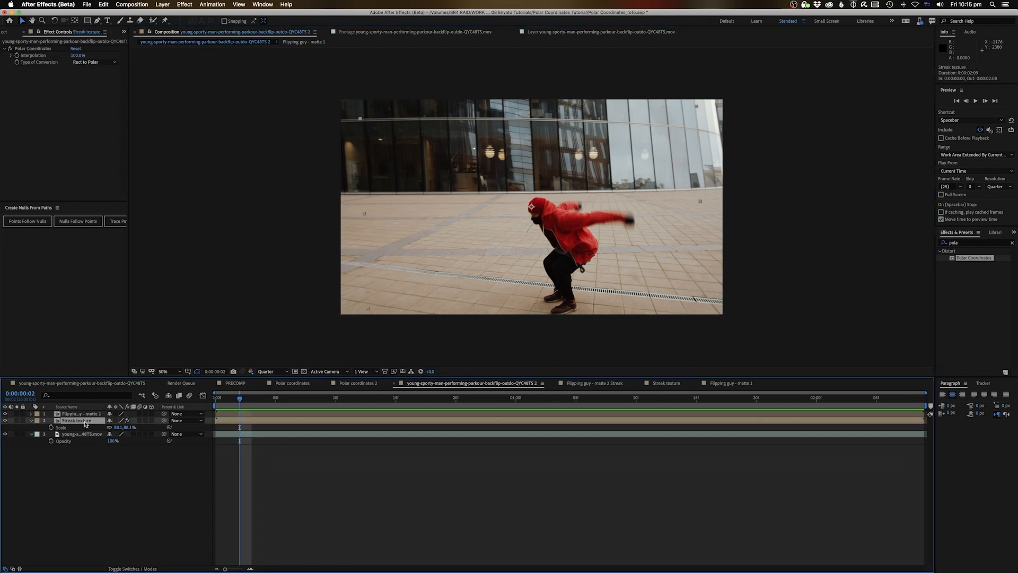
{"action": "left_click_drag", "start_coordinate": [290, 399], "coordinate": [616, 399]}
{"action": "left_click", "coordinate": [603, 414]}
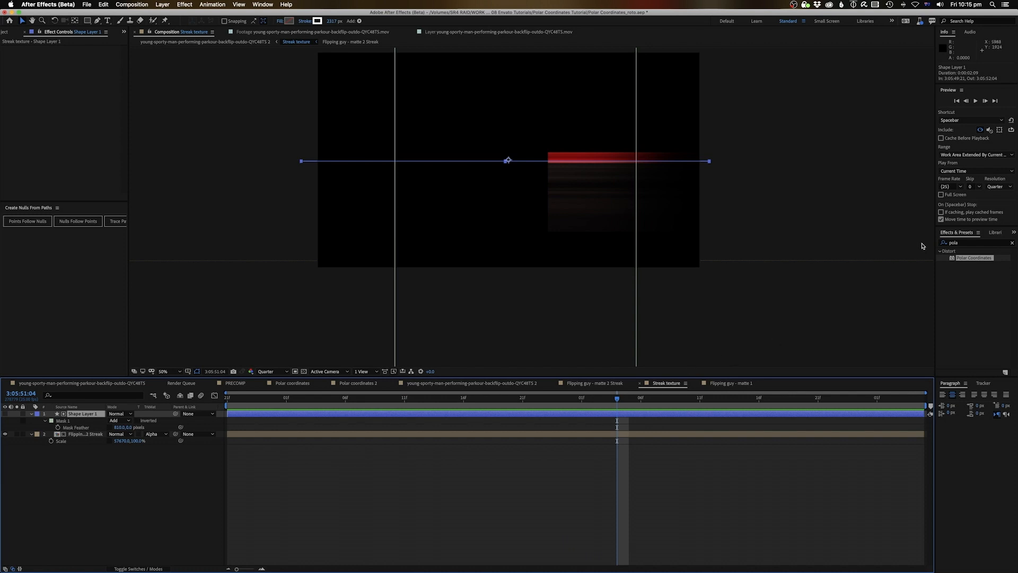
Add Gaussian Blur to Shape Layer 1 with blur dimensions set to Horizontal only
{"action": "left_click", "coordinate": [1013, 243]}
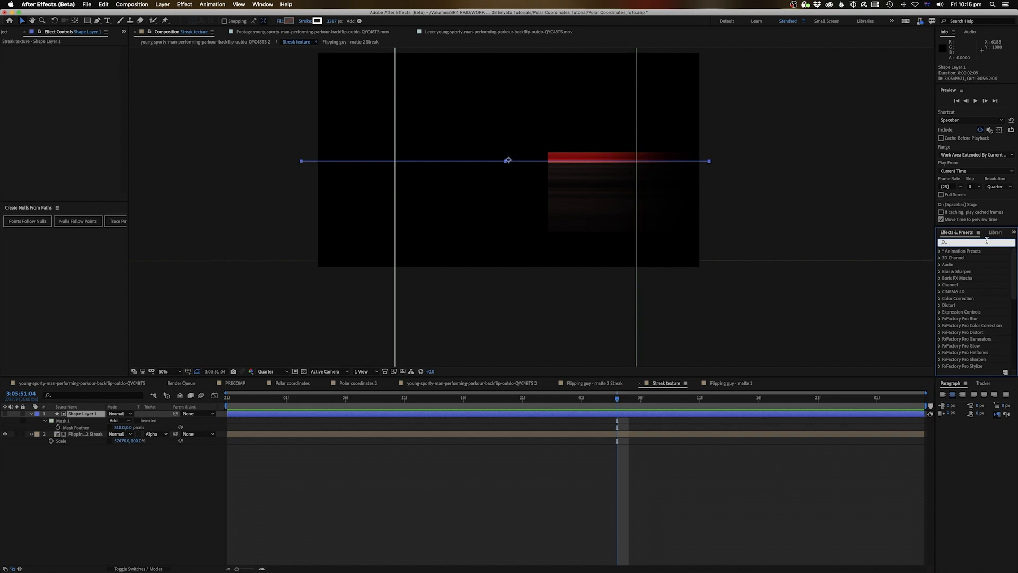
{"action": "type", "text": "gau"}
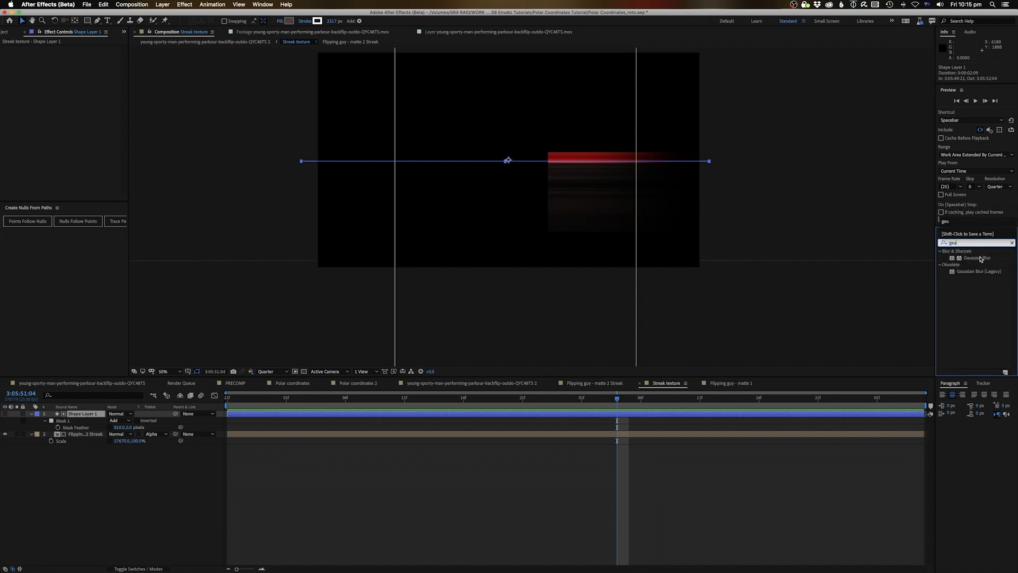
{"action": "left_click_drag", "start_coordinate": [981, 259], "coordinate": [282, 164]}
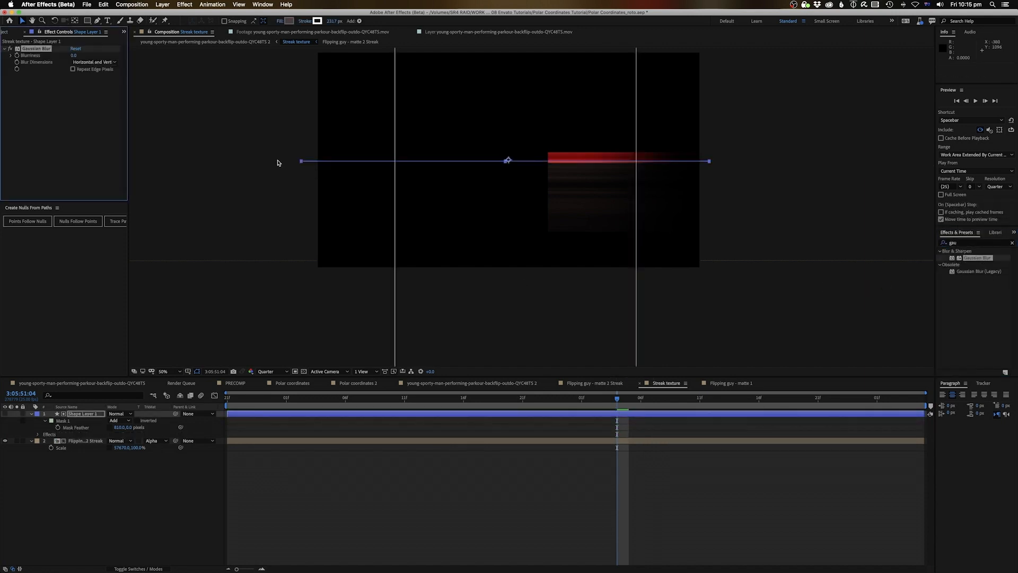
{"action": "left_click", "coordinate": [80, 63]}
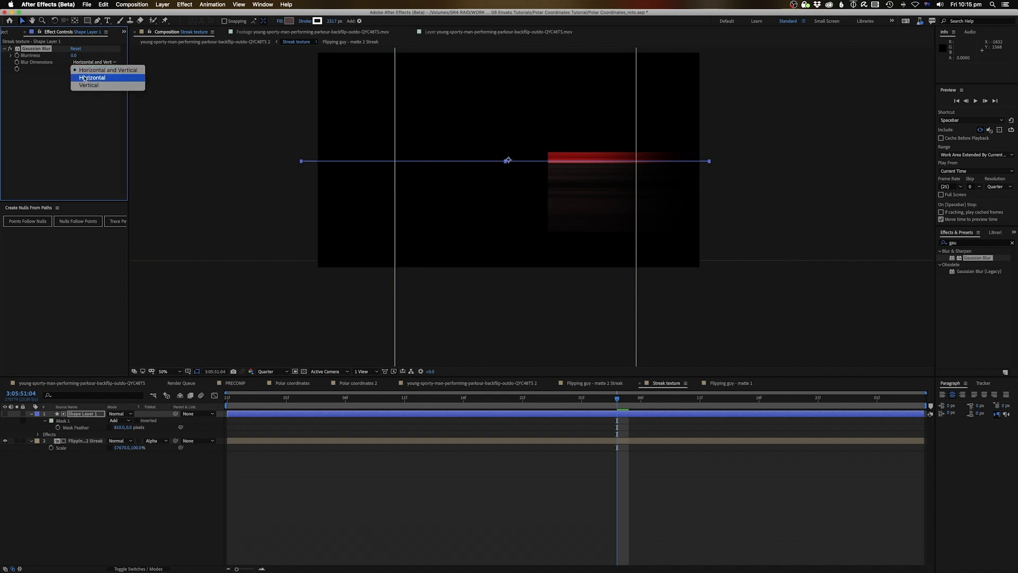
{"action": "left_click", "coordinate": [85, 78]}
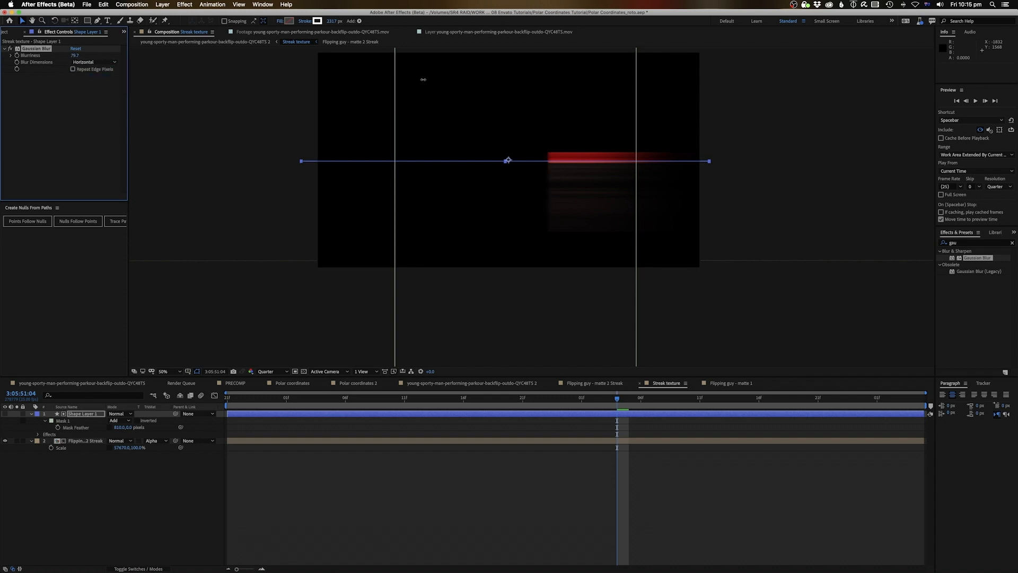
In the main backflip comp, scrub and preview the horizontally blurred streak ring
{"action": "left_click", "coordinate": [247, 43]}
{"action": "left_click_drag", "start_coordinate": [616, 406], "coordinate": [564, 407]}
{"action": "left_click_drag", "start_coordinate": [653, 417], "coordinate": [226, 487]}
{"action": "key", "text": "space"}
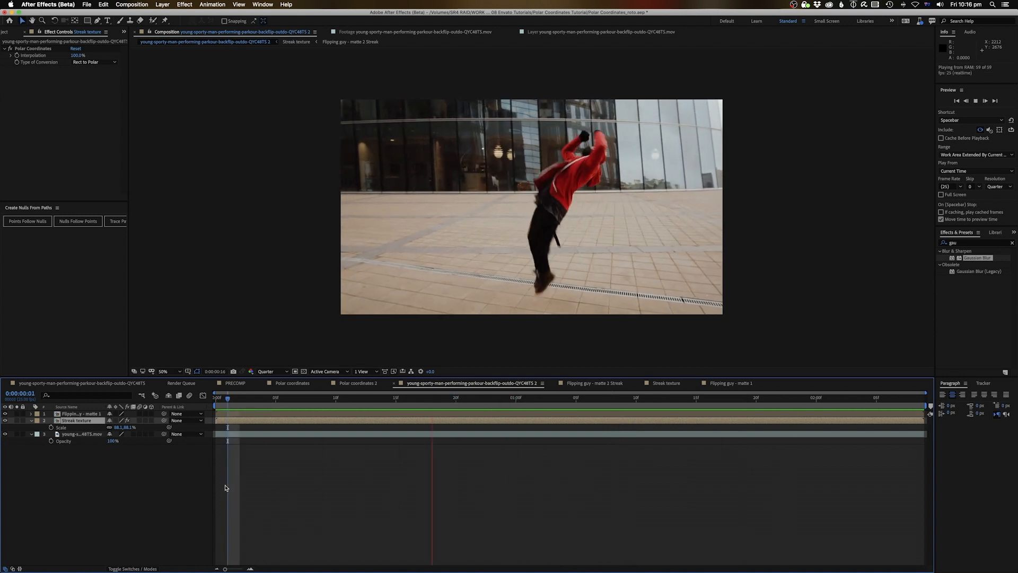
{"action": "key", "text": "space"}
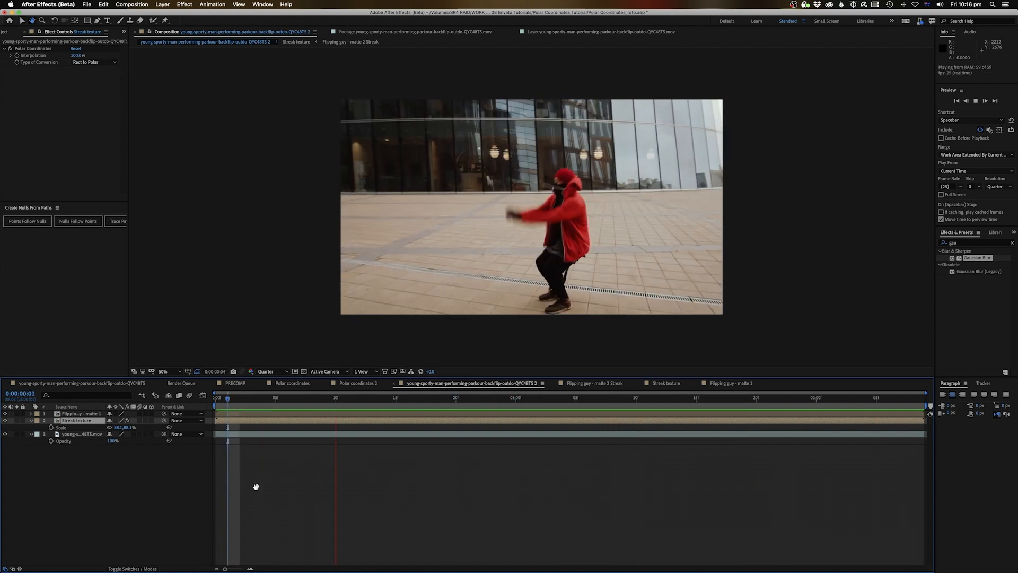
{"action": "key", "text": "space"}
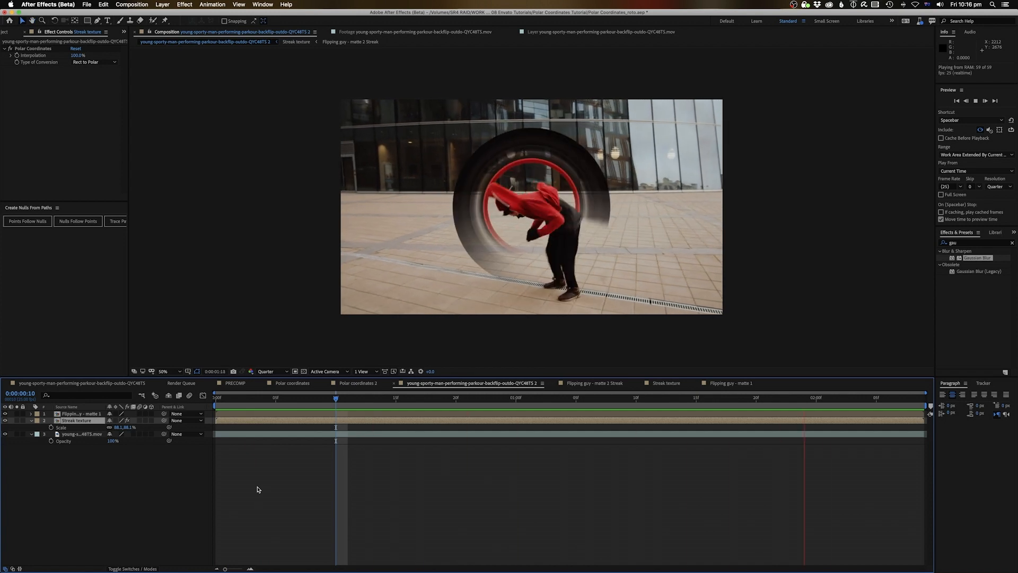
{"action": "key", "text": "space"}
Rewind to the first frame and select the backflip footage layer
{"action": "left_click_drag", "start_coordinate": [339, 398], "coordinate": [165, 425]}
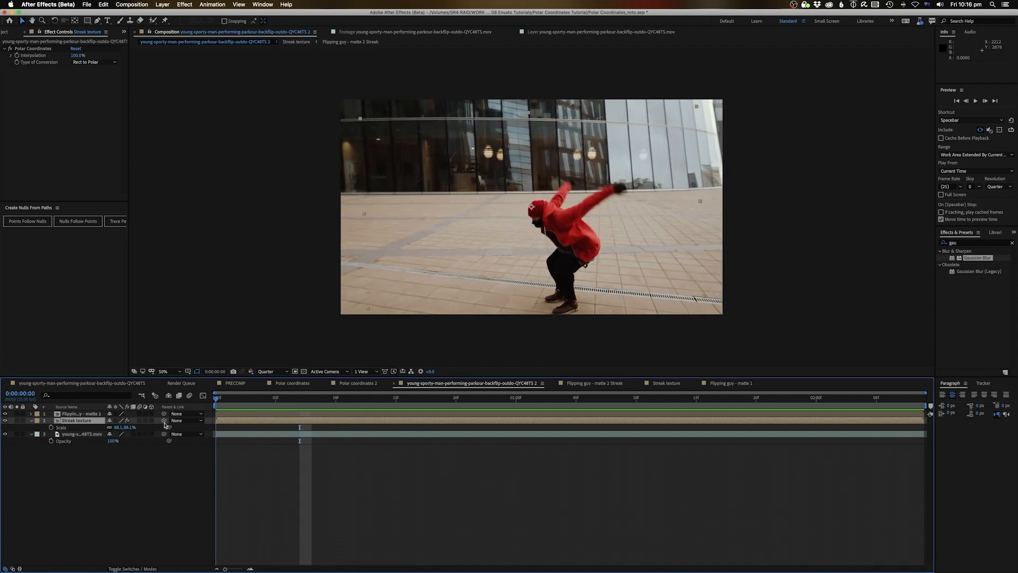
{"action": "left_click", "coordinate": [275, 491]}
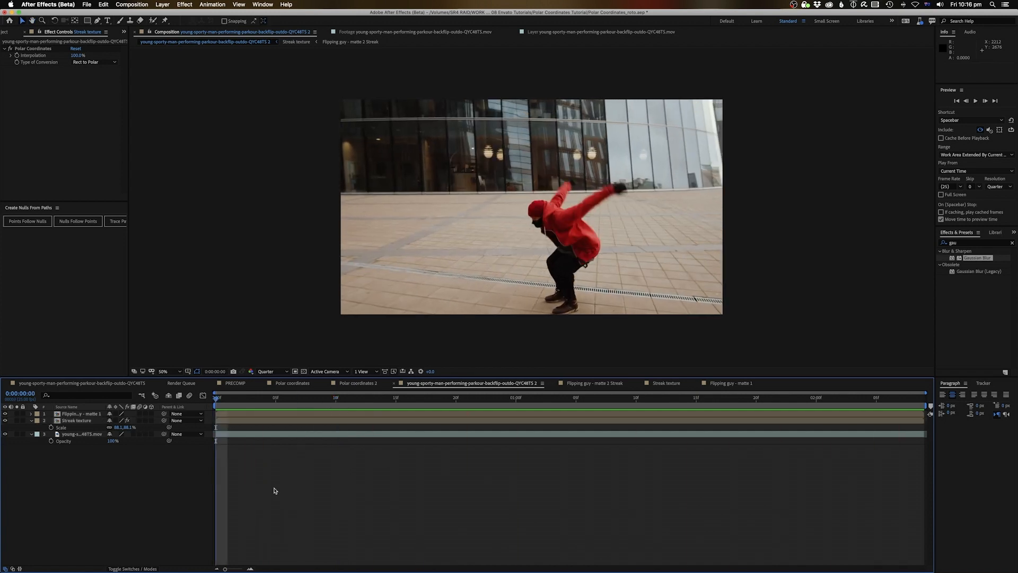
{"action": "left_click", "coordinate": [84, 435]}
{"action": "right_click", "coordinate": [85, 436]}
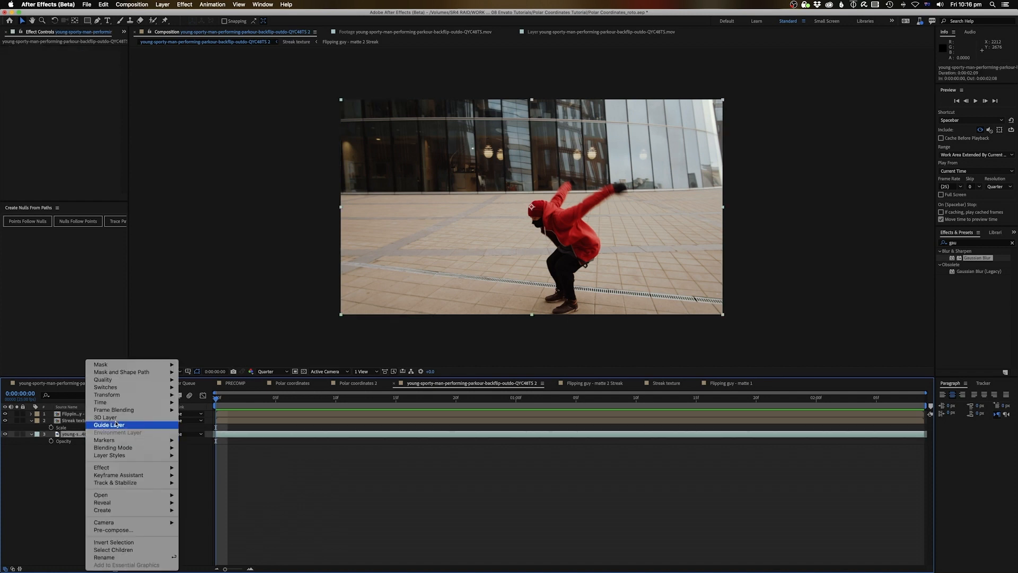
Start Track Motion on the footage, zoom to 200%, and place Track Point 1 on the pavement
{"action": "mouse_move", "coordinate": [103, 404]}
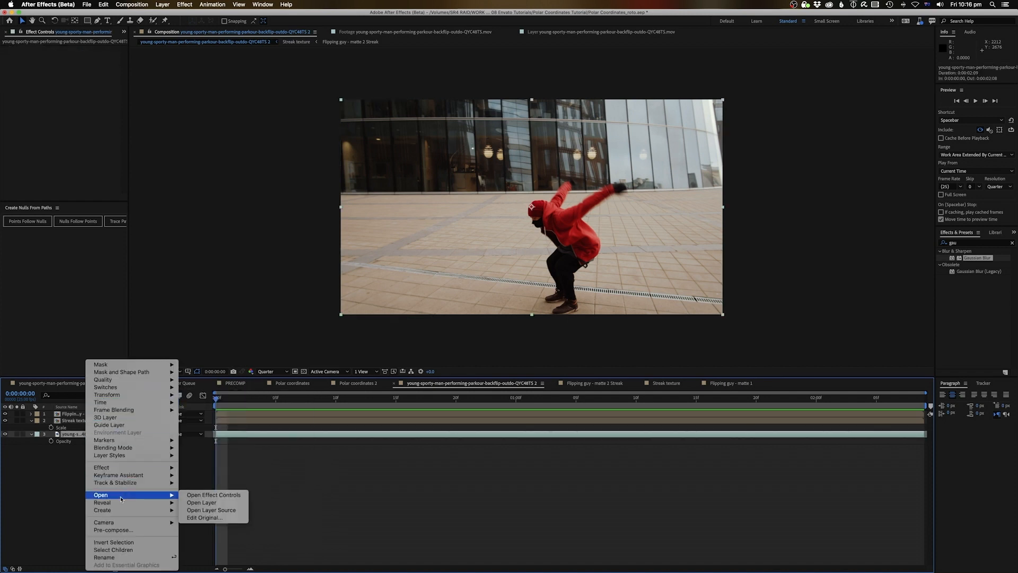
{"action": "mouse_move", "coordinate": [125, 485]}
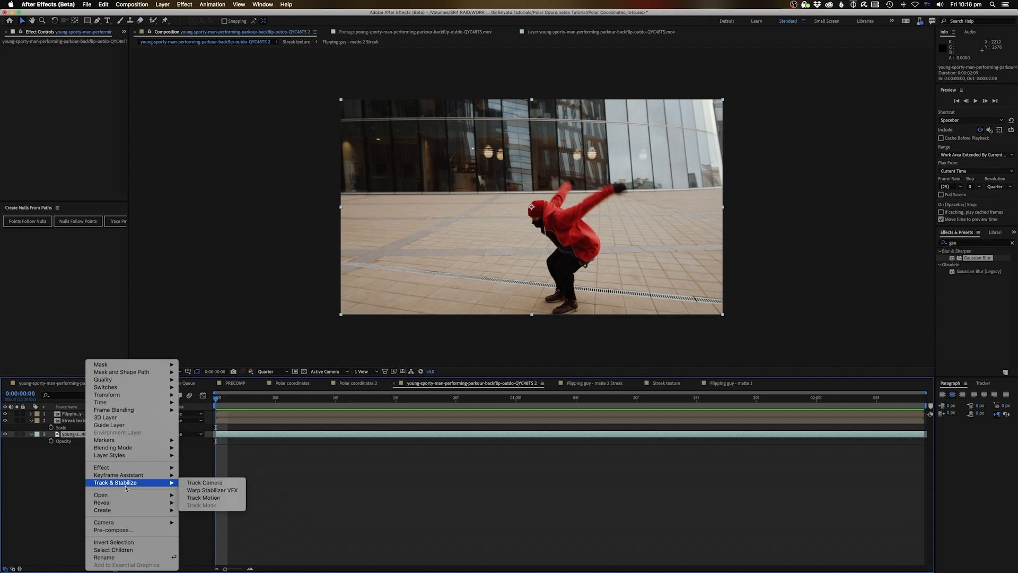
{"action": "left_click", "coordinate": [203, 497]}
{"action": "key", "text": "period"}
{"action": "key", "text": "period"}
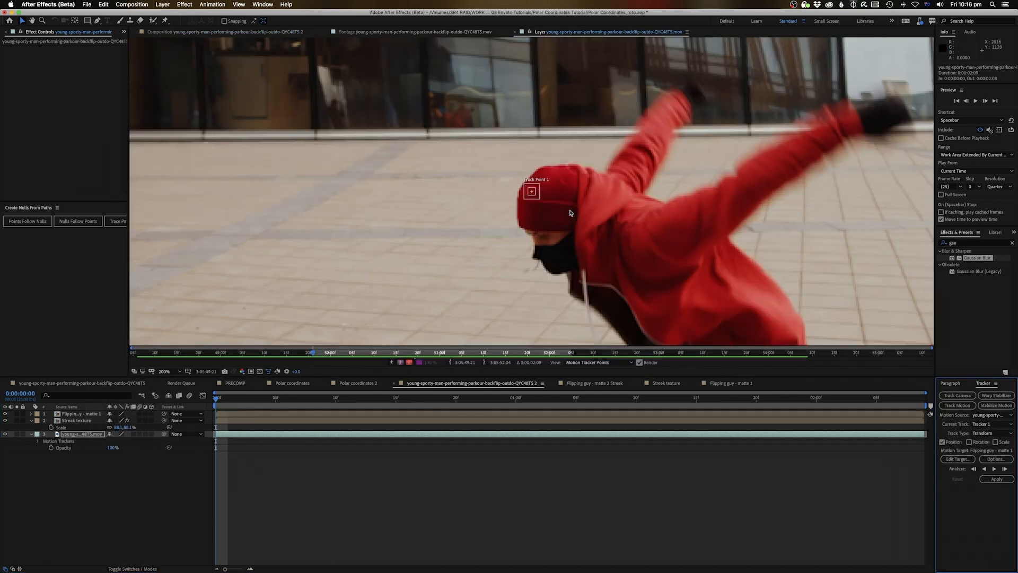
{"action": "left_click_drag", "start_coordinate": [534, 197], "coordinate": [541, 202]}
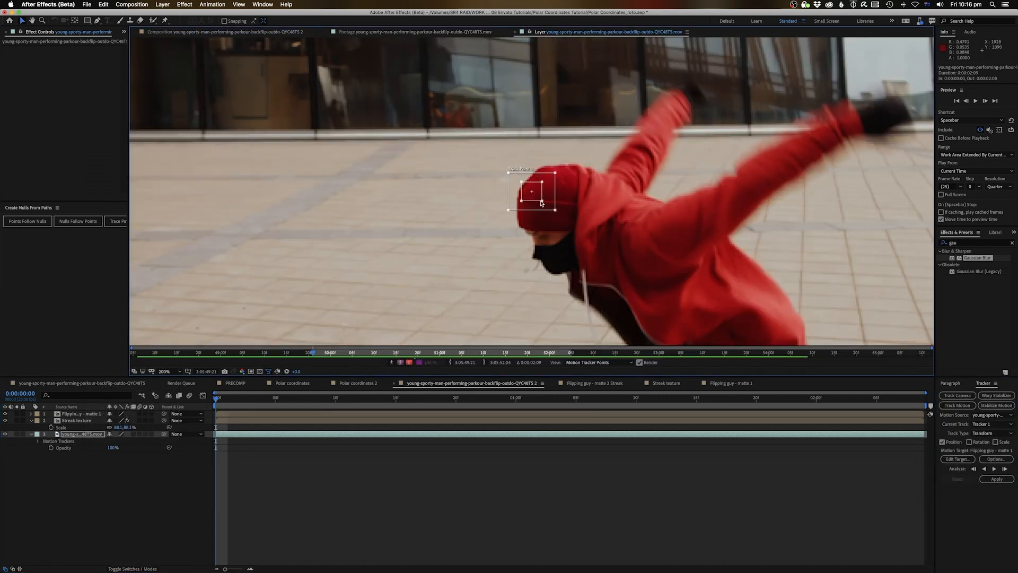
{"action": "scroll", "coordinate": [568, 110], "scroll_direction": "down", "scroll_amount": 2}
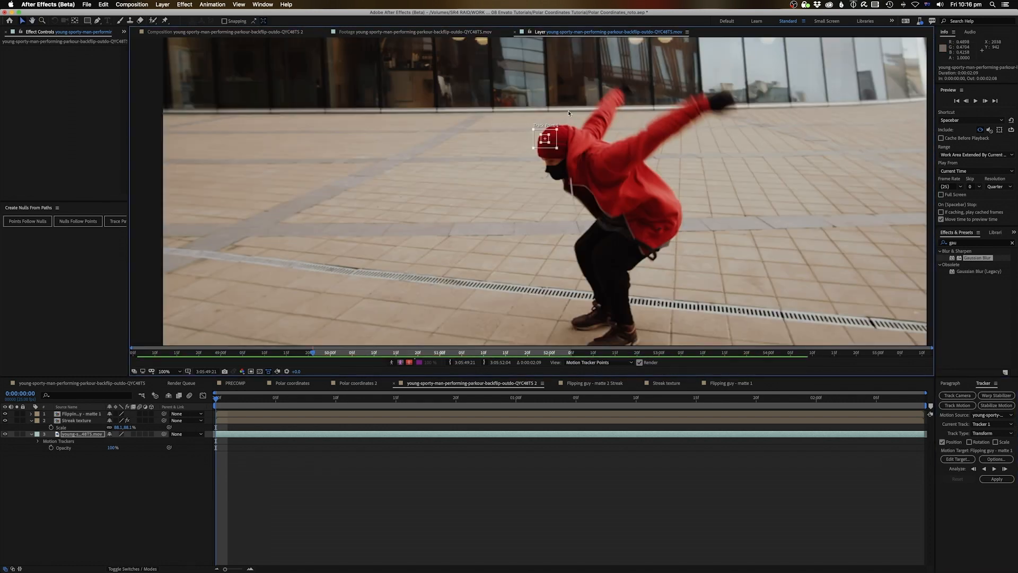
{"action": "left_click_drag", "start_coordinate": [551, 142], "coordinate": [452, 268]}
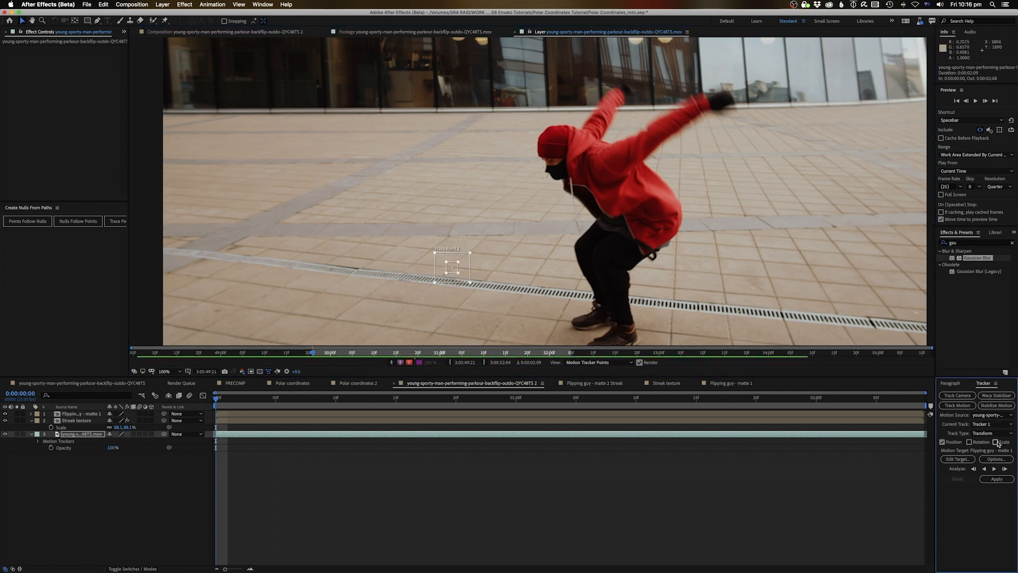
Enable Rotation, place Track Point 2 near the drain, and analyse forward through the clip
{"action": "left_click", "coordinate": [968, 442]}
{"action": "mouse_move", "coordinate": [544, 194]}
{"action": "left_mouse_down"}
{"action": "mouse_move", "coordinate": [708, 288]}
{"action": "mouse_move", "coordinate": [781, 298]}
{"action": "left_mouse_up"}
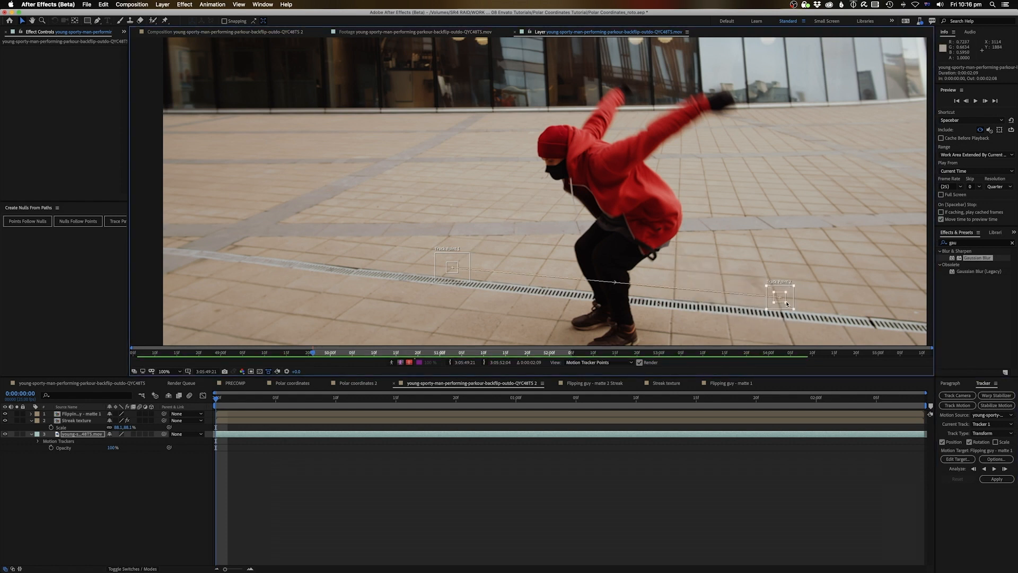
{"action": "left_click_drag", "start_coordinate": [778, 296], "coordinate": [778, 300]}
{"action": "key", "text": "comma"}
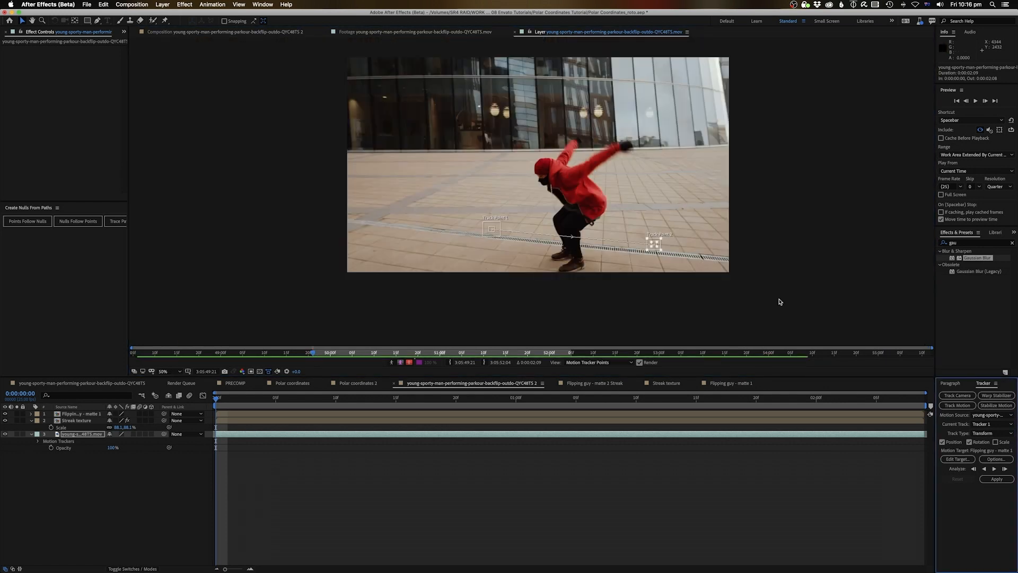
{"action": "left_click", "coordinate": [993, 468]}
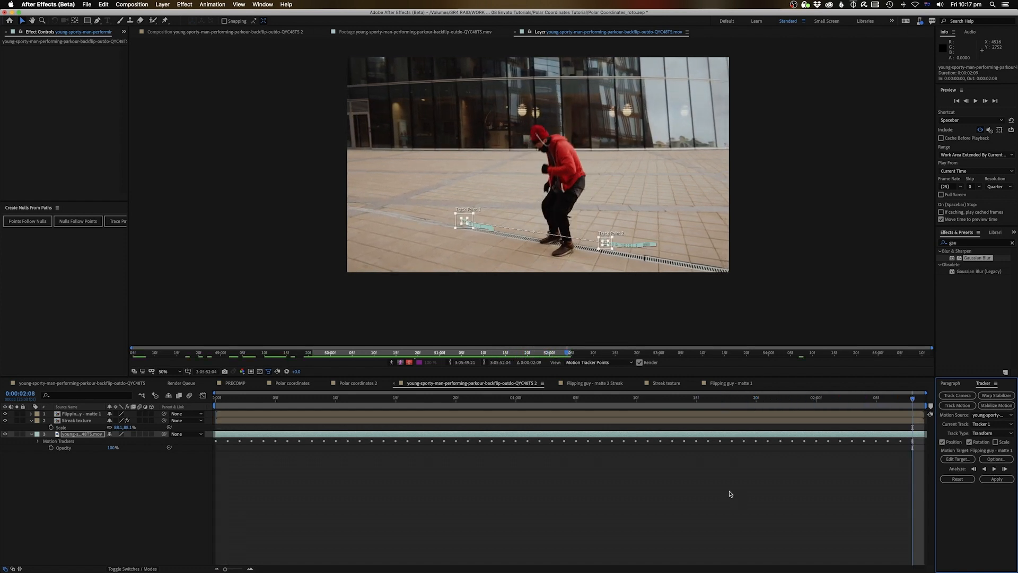
{"action": "right_click", "coordinate": [685, 503]}
Create a null, set it as the tracker's Edit Target (Null 2), and apply X and Y
{"action": "mouse_move", "coordinate": [700, 485]}
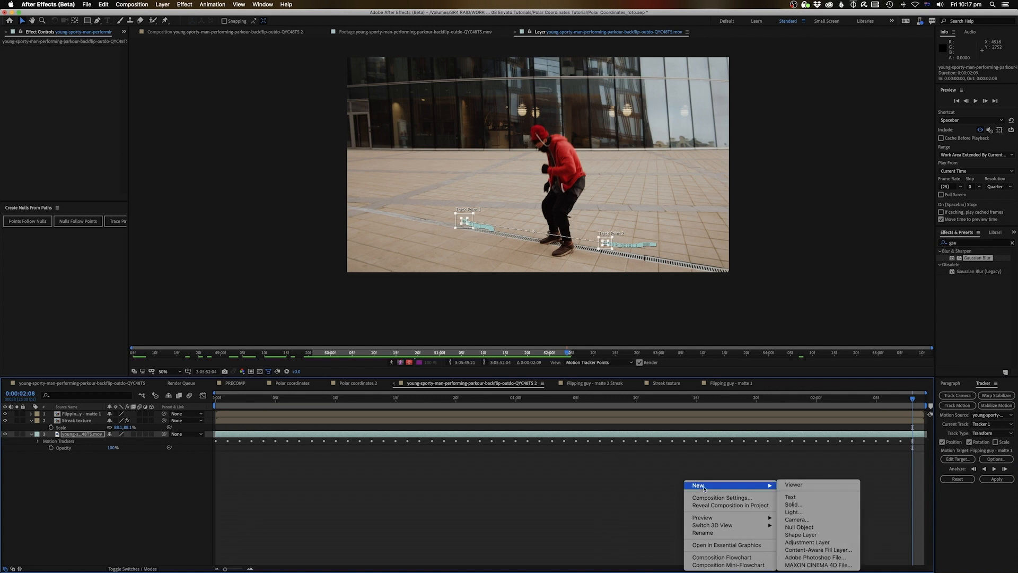
{"action": "left_click", "coordinate": [811, 527]}
{"action": "left_click", "coordinate": [956, 459]}
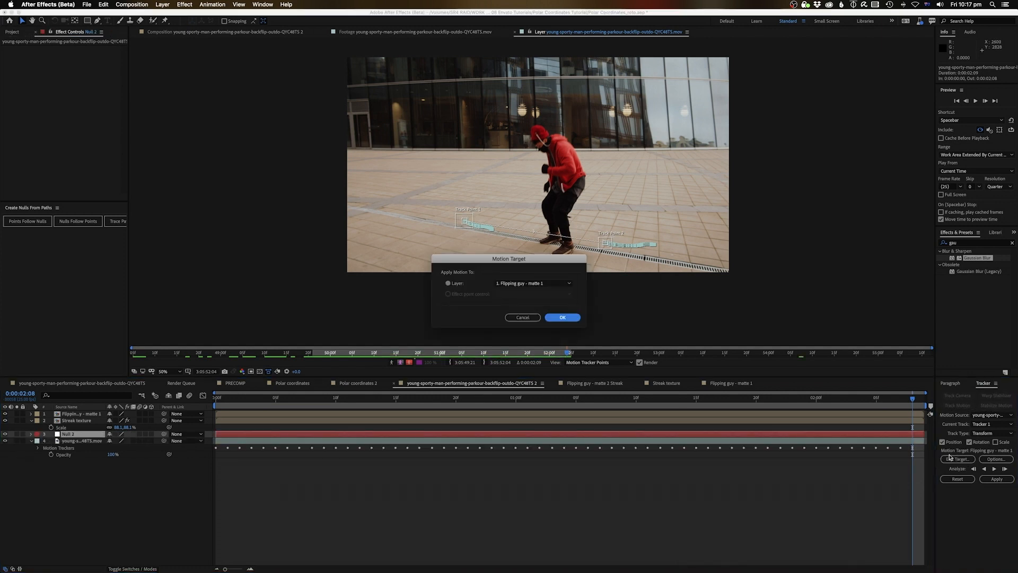
{"action": "left_click", "coordinate": [519, 283]}
{"action": "left_click", "coordinate": [511, 310]}
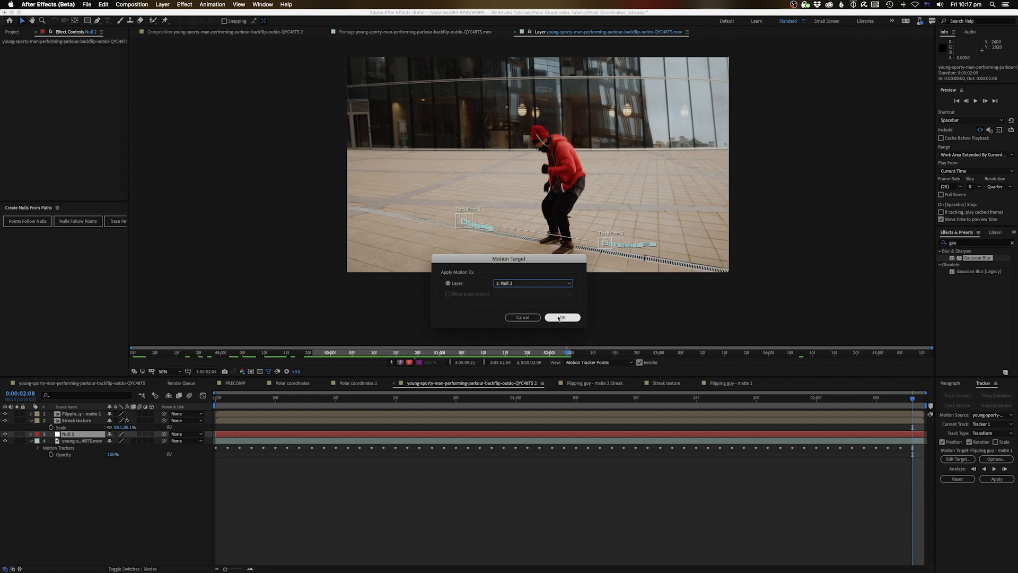
{"action": "left_click", "coordinate": [561, 317]}
{"action": "left_click", "coordinate": [997, 479]}
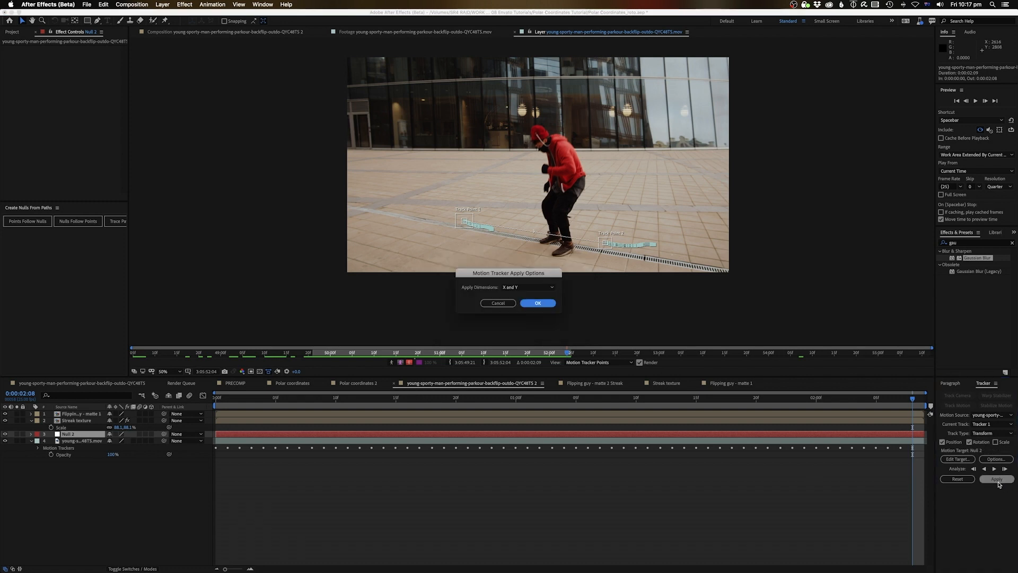
{"action": "left_click", "coordinate": [537, 303]}
Rename Null 2 to 'Track null' and jump to the start of the timeline
{"action": "left_click", "coordinate": [291, 510]}
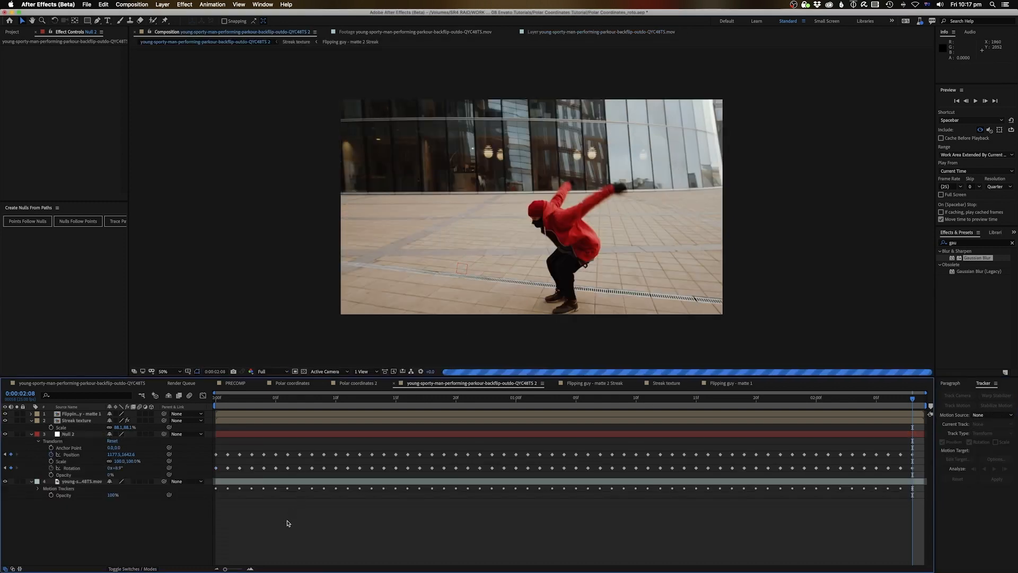
{"action": "left_click", "coordinate": [246, 435]}
{"action": "key", "text": "Return"}
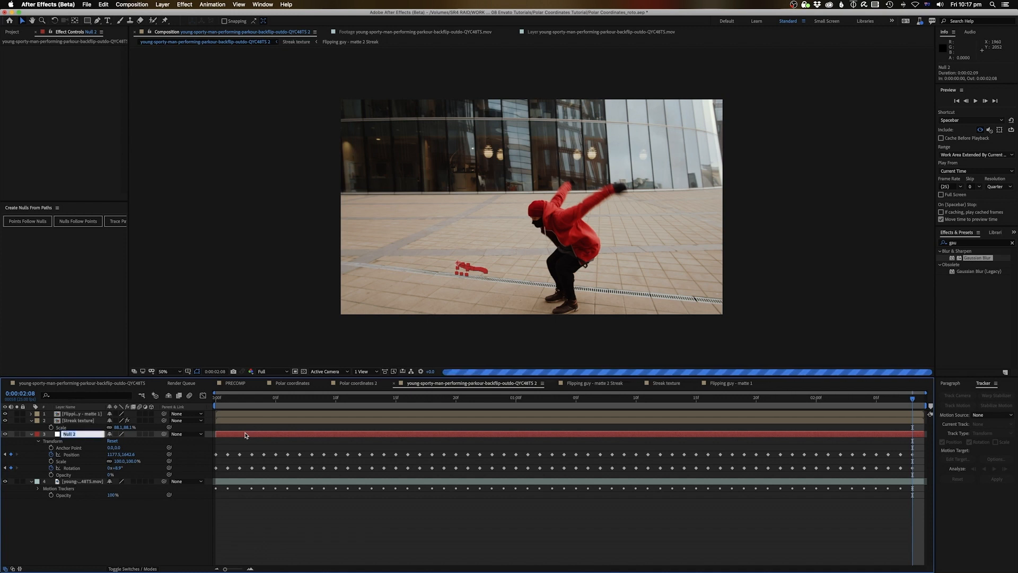
{"action": "type", "text": "T"}
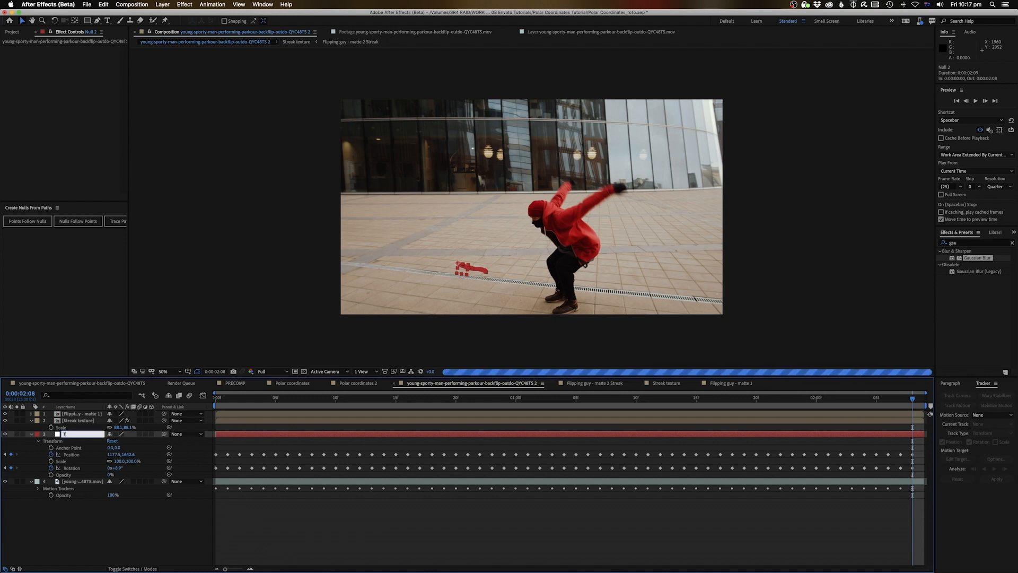
{"action": "type", "text": "rack null"}
{"action": "key", "text": "Return"}
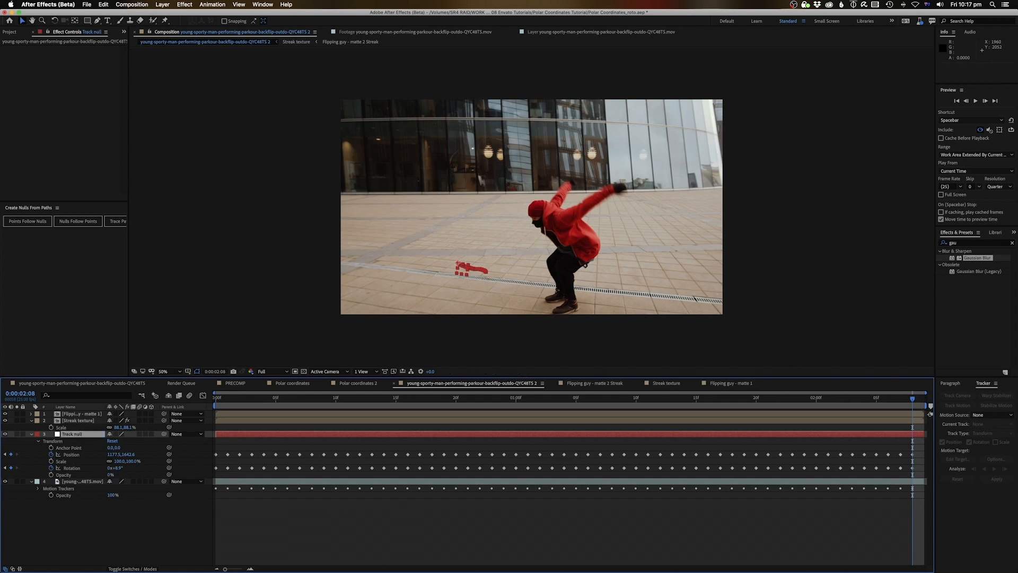
{"action": "key", "text": "Home"}
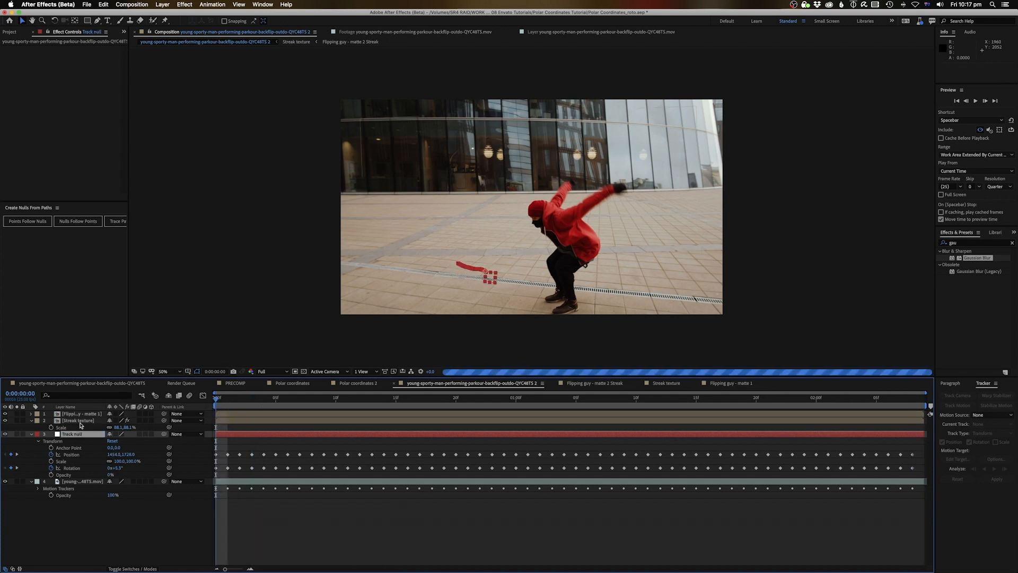
Parent the Streak texture layer to Track null and preview the tracked streak
{"action": "left_click", "coordinate": [128, 428]}
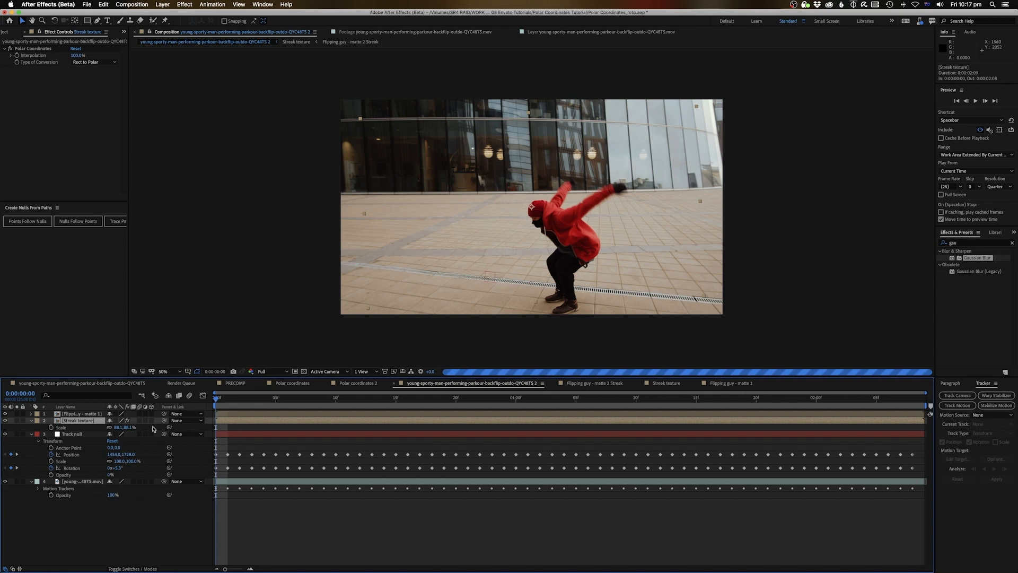
{"action": "left_click_drag", "start_coordinate": [61, 432], "coordinate": [64, 433]}
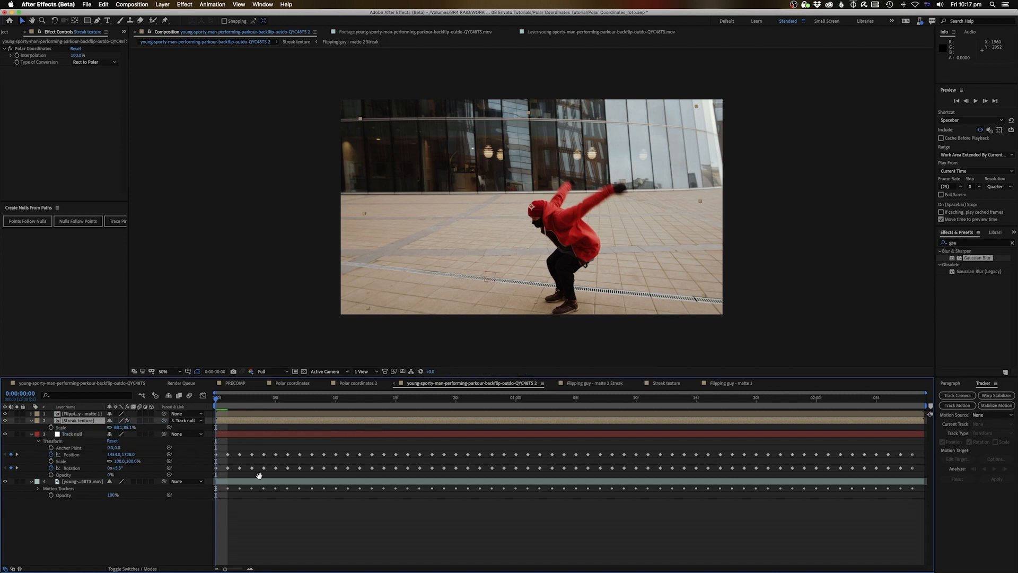
{"action": "key", "text": "space"}
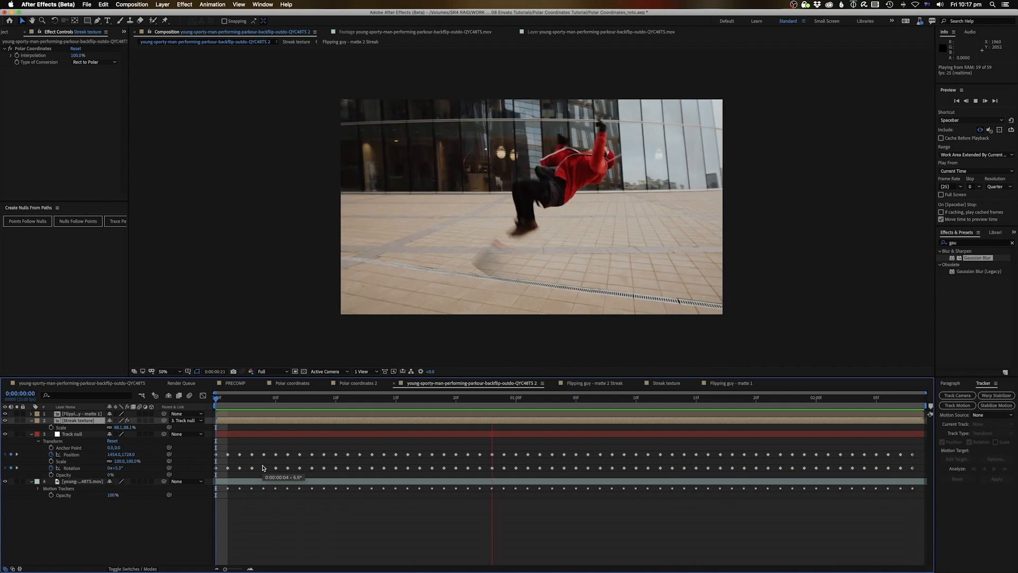
{"action": "key", "text": "space"}
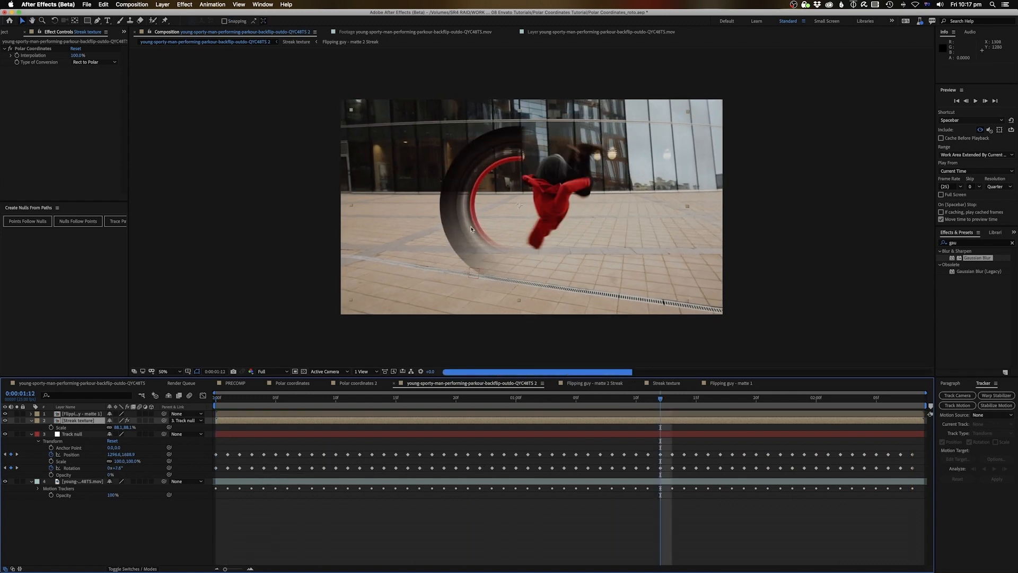
Set the viewer to Quarter resolution and shift the streak ring right onto the runner
{"action": "left_click_drag", "start_coordinate": [468, 228], "coordinate": [485, 227]}
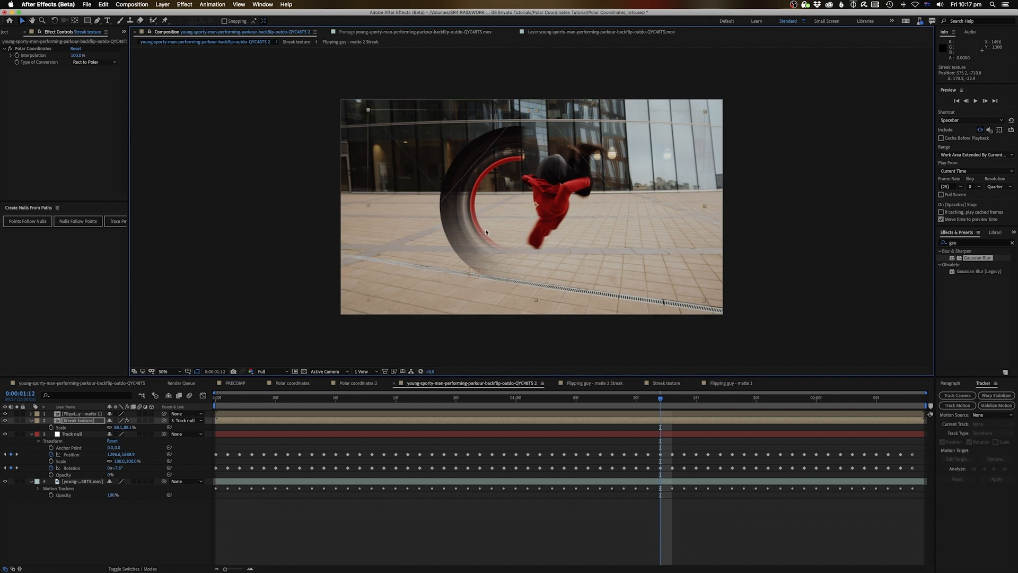
{"action": "left_click", "coordinate": [279, 372]}
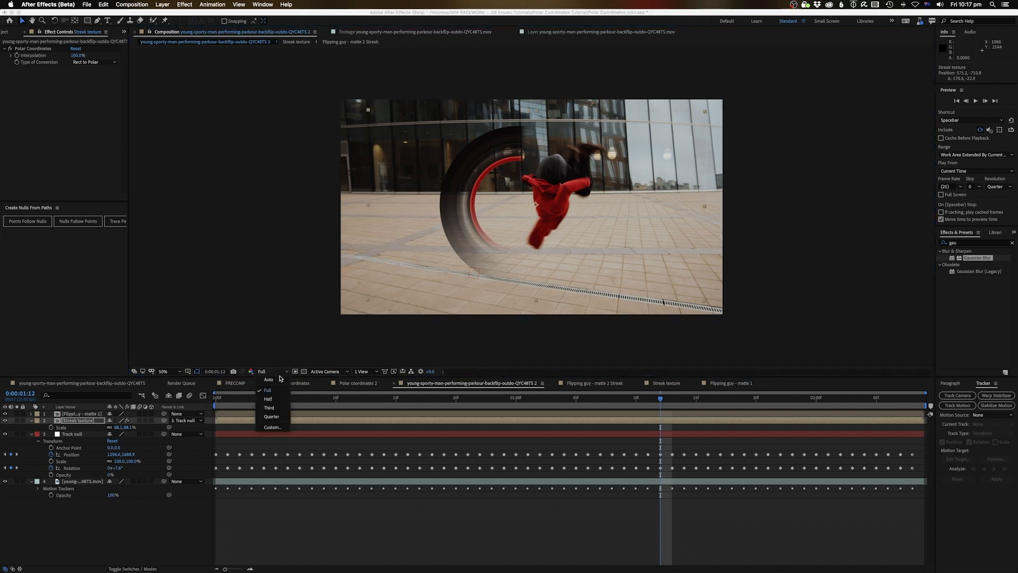
{"action": "left_click", "coordinate": [271, 416]}
{"action": "left_click_drag", "start_coordinate": [484, 215], "coordinate": [505, 214]}
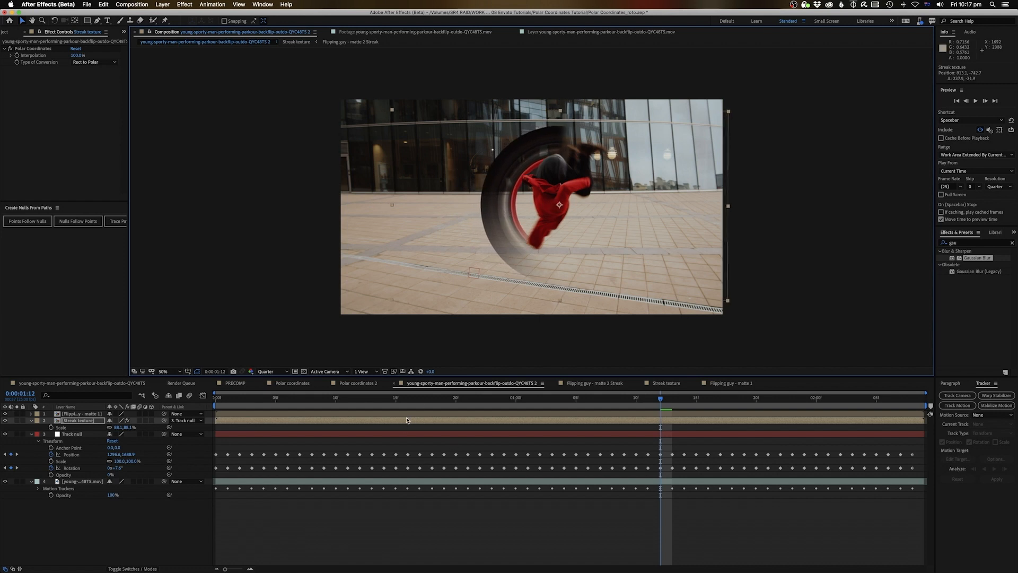
Preview the tracked streak ring from the start, stopping at 0:00:01:00
{"action": "left_click", "coordinate": [239, 407]}
{"action": "key", "text": "space"}
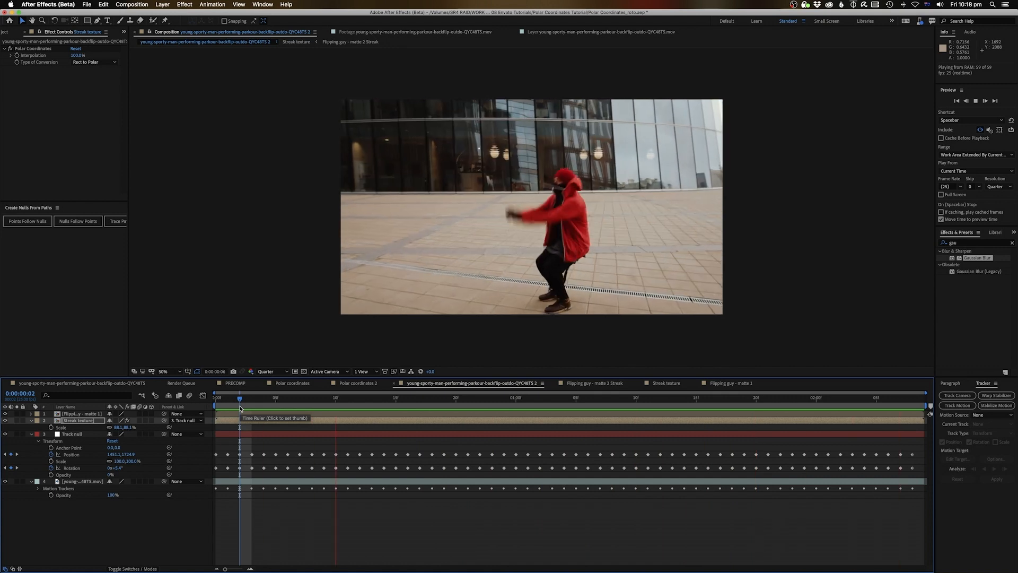
{"action": "key", "text": "space"}
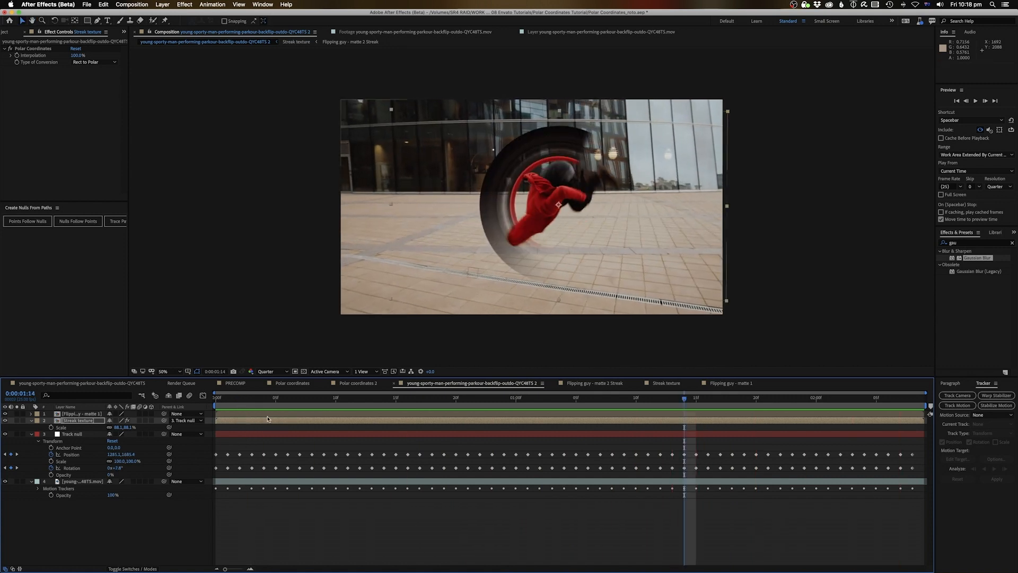
{"action": "left_click", "coordinate": [221, 402]}
{"action": "key", "text": "space"}
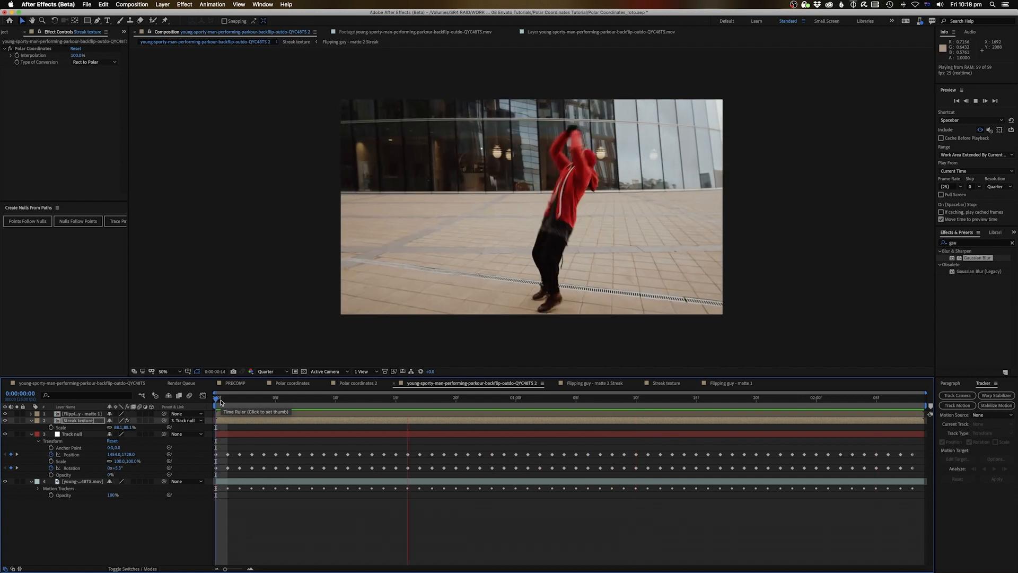
{"action": "key", "text": "space"}
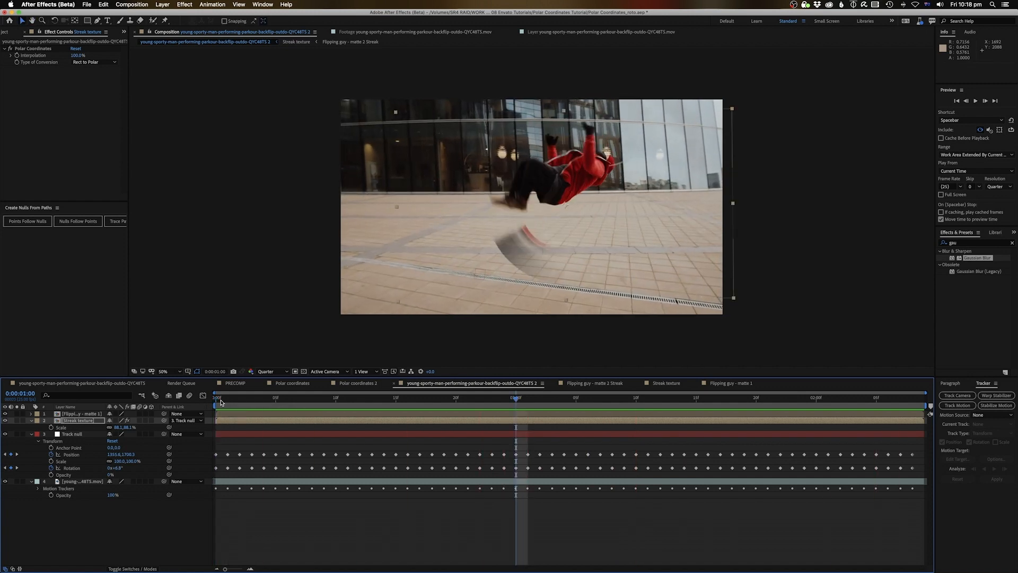
Move the first End keyframe in the Streak texture precomp one frame earlier and check the timing
{"action": "double_click", "coordinate": [486, 423]}
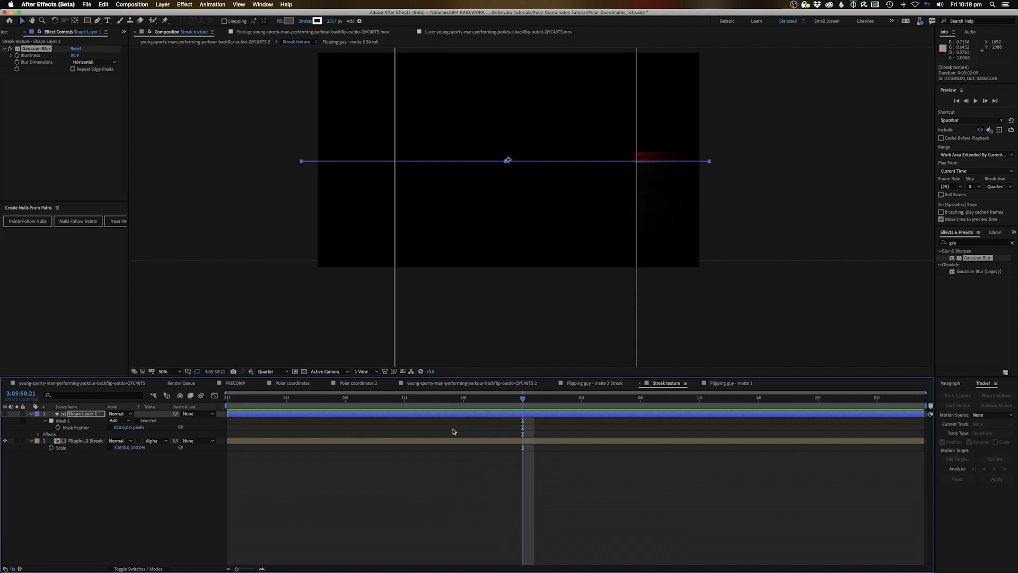
{"action": "key", "text": "u"}
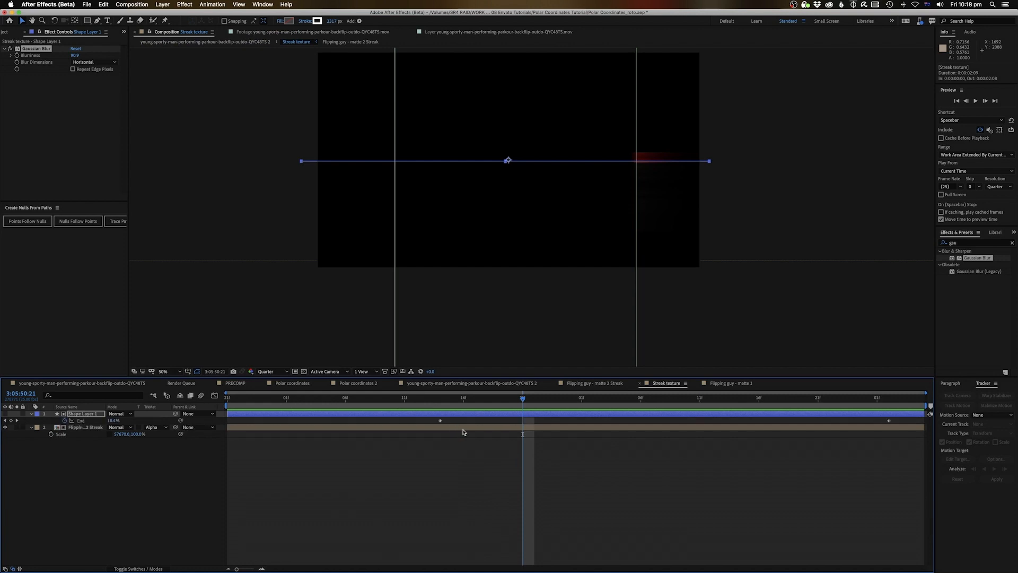
{"action": "left_click", "coordinate": [439, 401]}
{"action": "left_click_drag", "start_coordinate": [440, 421], "coordinate": [423, 424]}
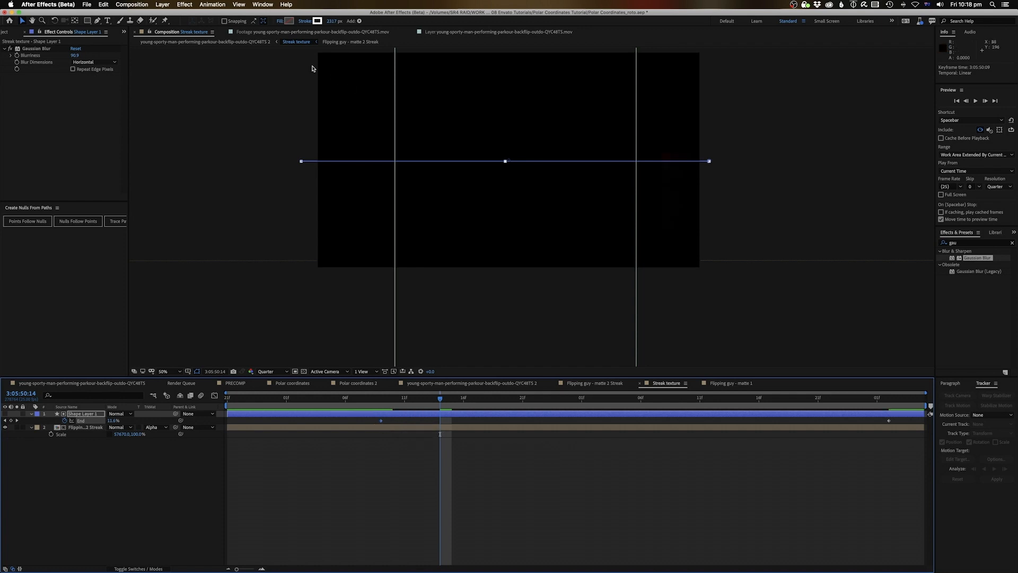
{"action": "left_click", "coordinate": [245, 43]}
{"action": "left_click_drag", "start_coordinate": [436, 408], "coordinate": [490, 418]}
Move the End 100% keyframe to the moment the streak wraps the flip, then preview
{"action": "double_click", "coordinate": [490, 418]}
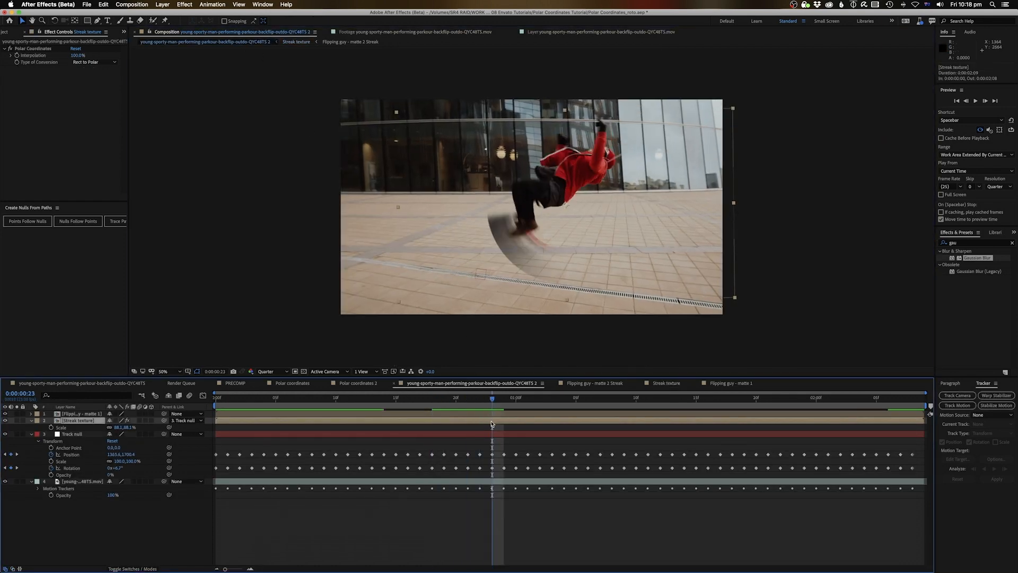
{"action": "left_click", "coordinate": [379, 421]}
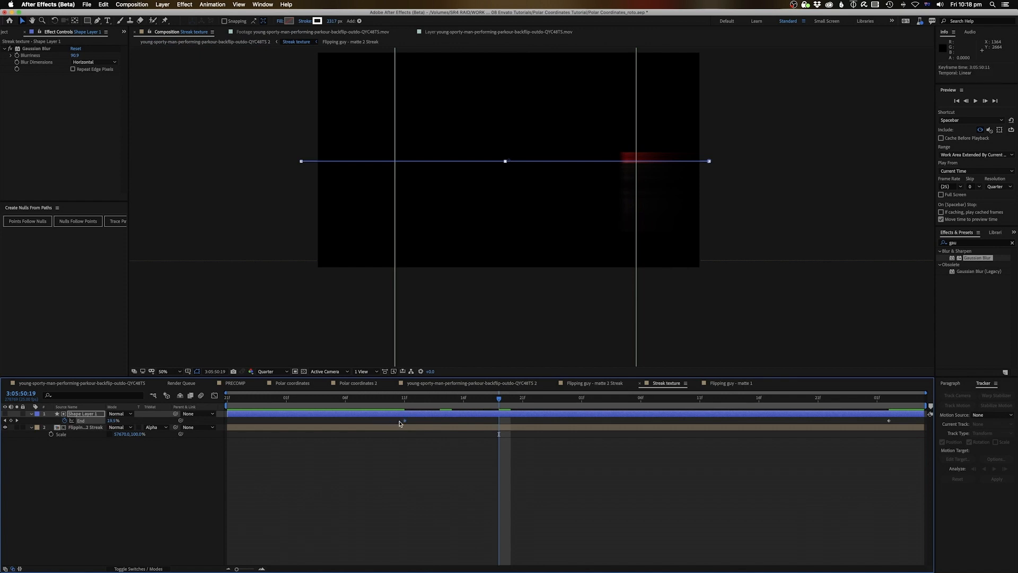
{"action": "left_click", "coordinate": [261, 44]}
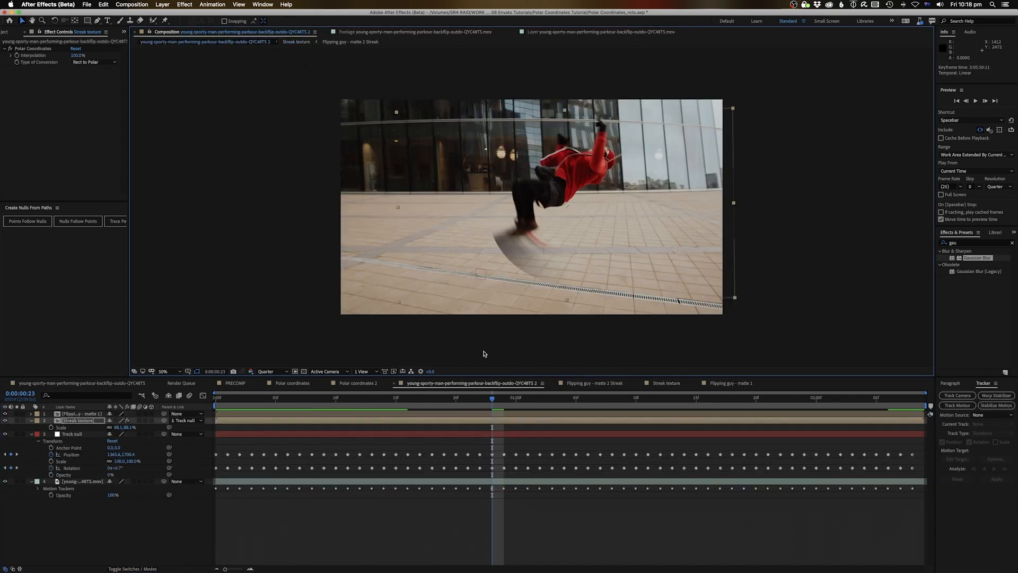
{"action": "left_click_drag", "start_coordinate": [493, 401], "coordinate": [791, 431]}
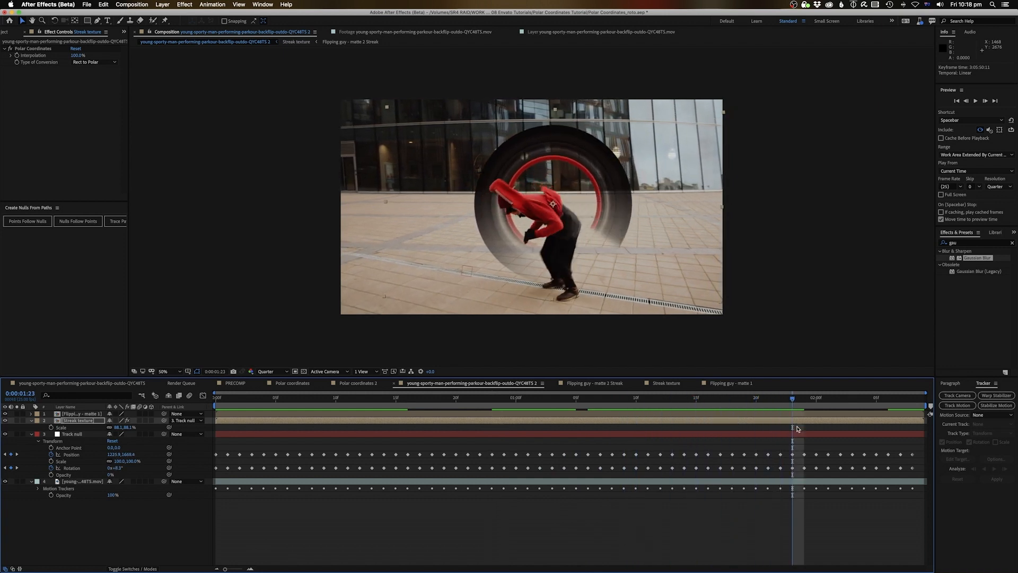
{"action": "double_click", "coordinate": [797, 420]}
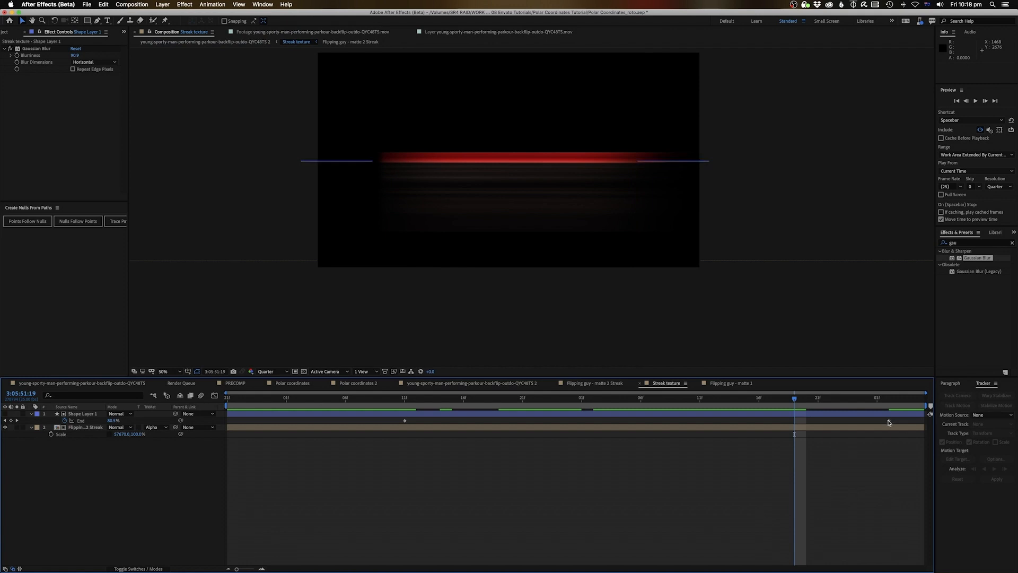
{"action": "left_click_drag", "start_coordinate": [888, 420], "coordinate": [793, 420]}
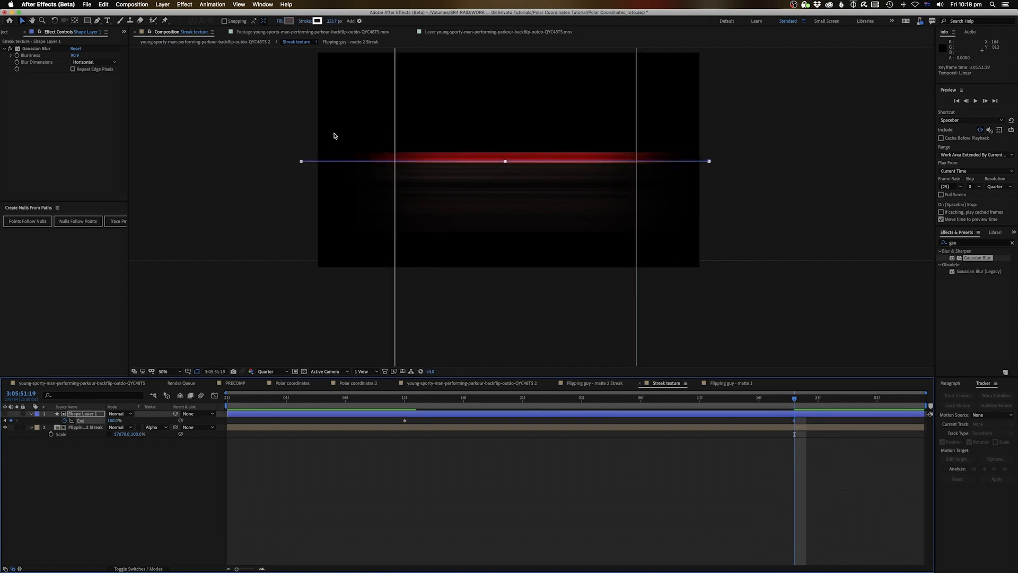
{"action": "left_click", "coordinate": [237, 42]}
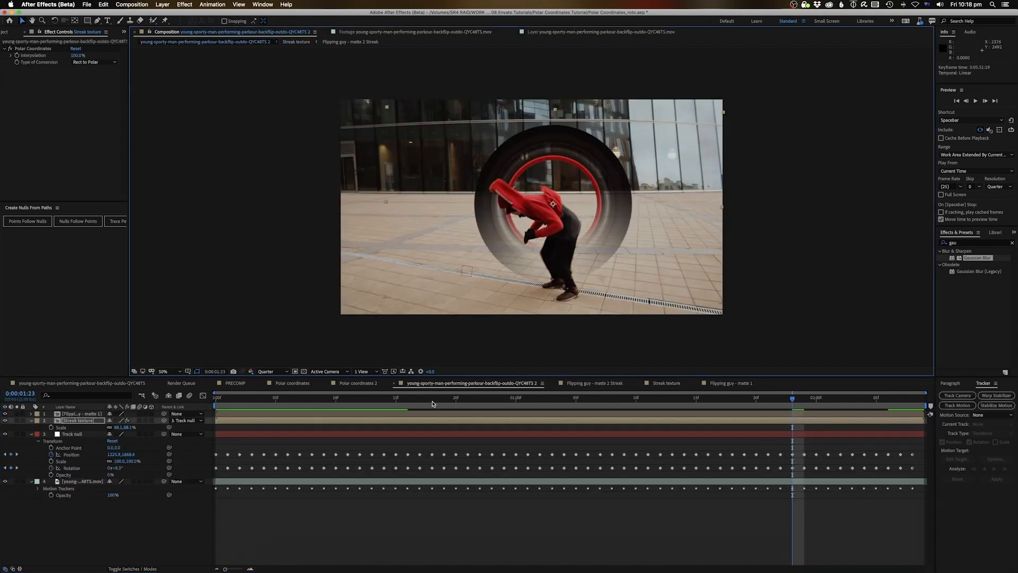
{"action": "left_click", "coordinate": [336, 403]}
{"action": "key", "text": "space"}
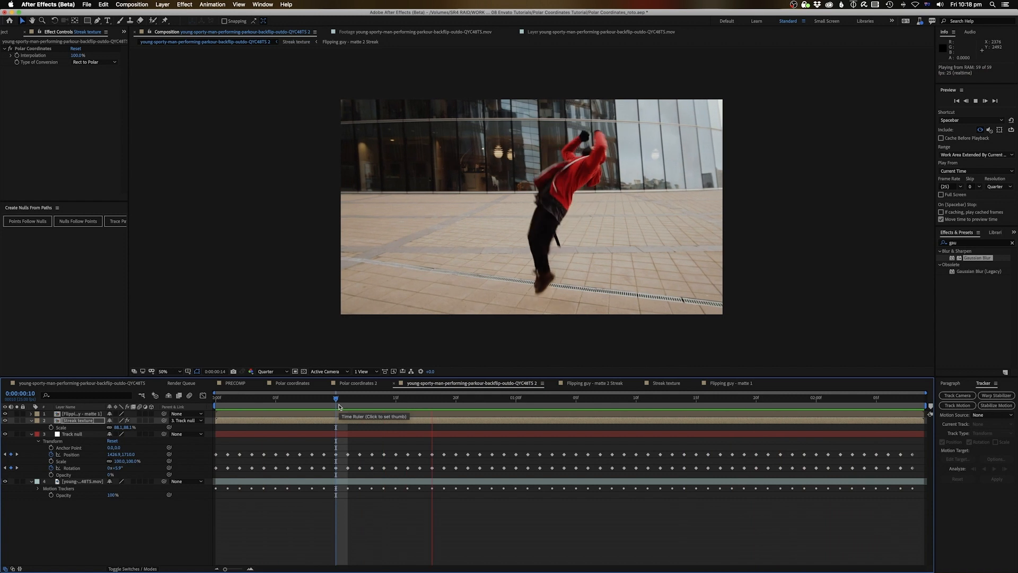
Select both End keyframes and review the streak timing from before the flip
{"action": "double_click", "coordinate": [672, 421]}
{"action": "left_click_drag", "start_coordinate": [386, 413], "coordinate": [814, 424]}
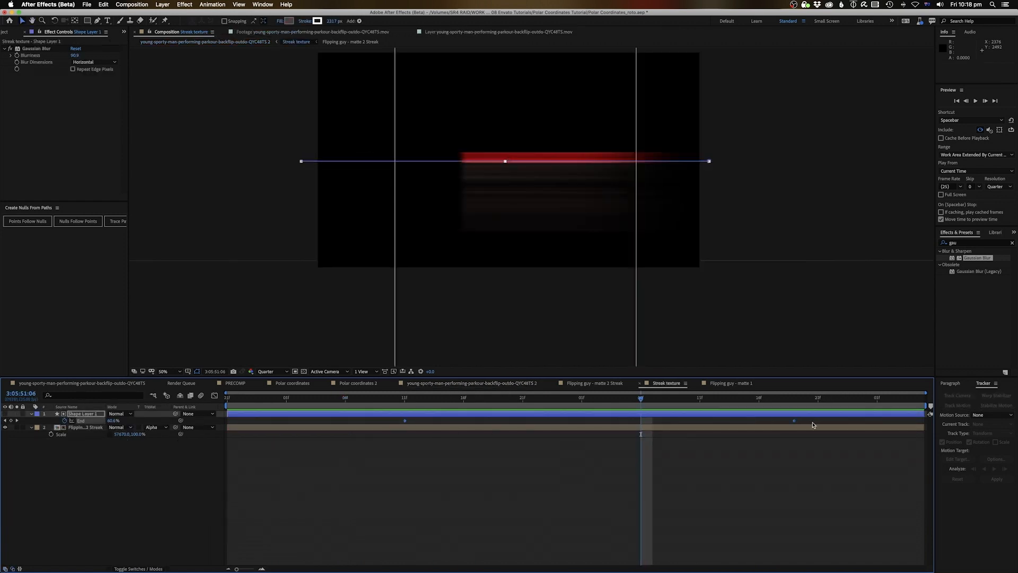
{"action": "key", "text": "shift+comma"}
{"action": "key", "text": "shift+comma"}
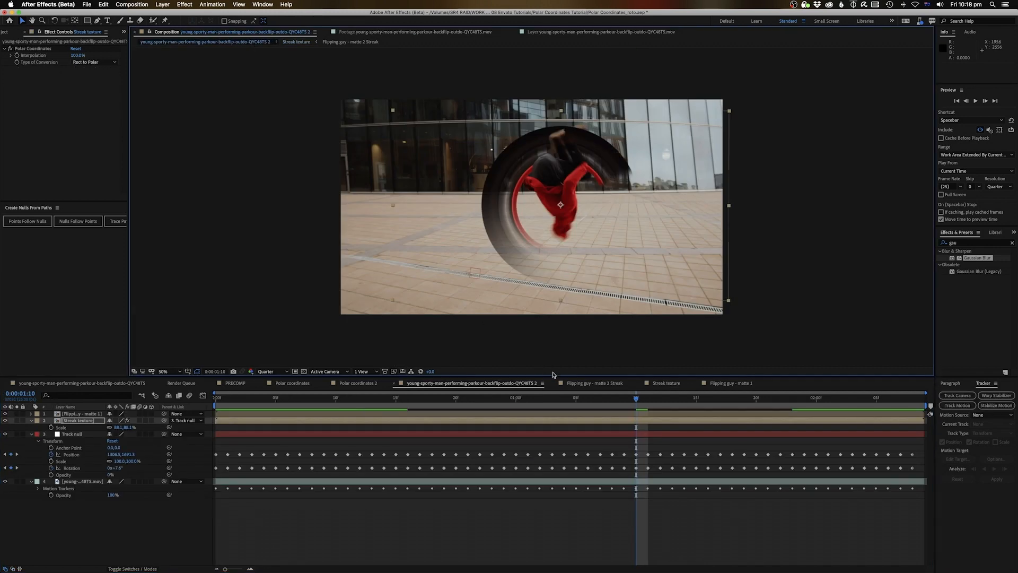
{"action": "left_click_drag", "start_coordinate": [455, 403], "coordinate": [411, 404]}
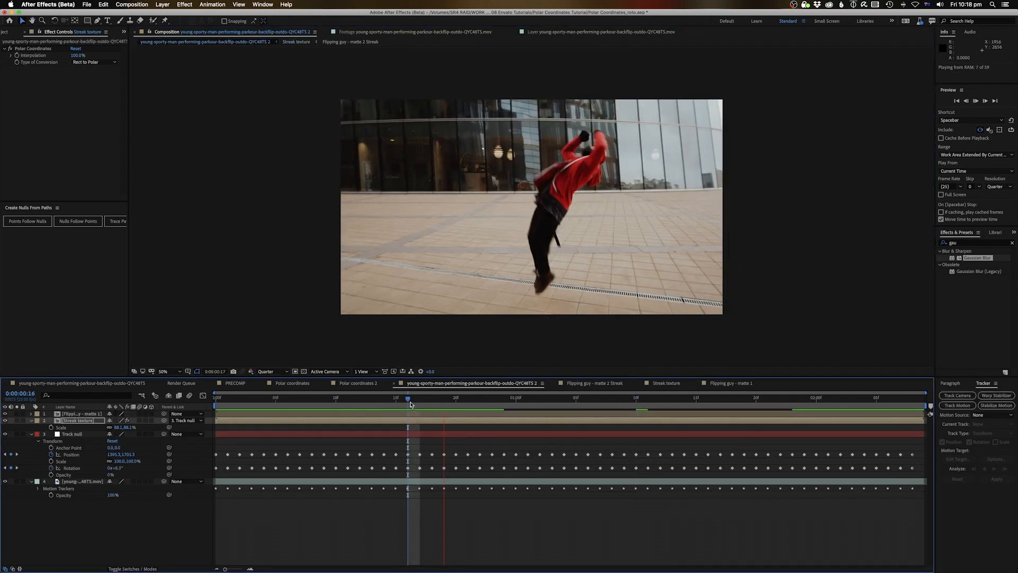
{"action": "key", "text": "space"}
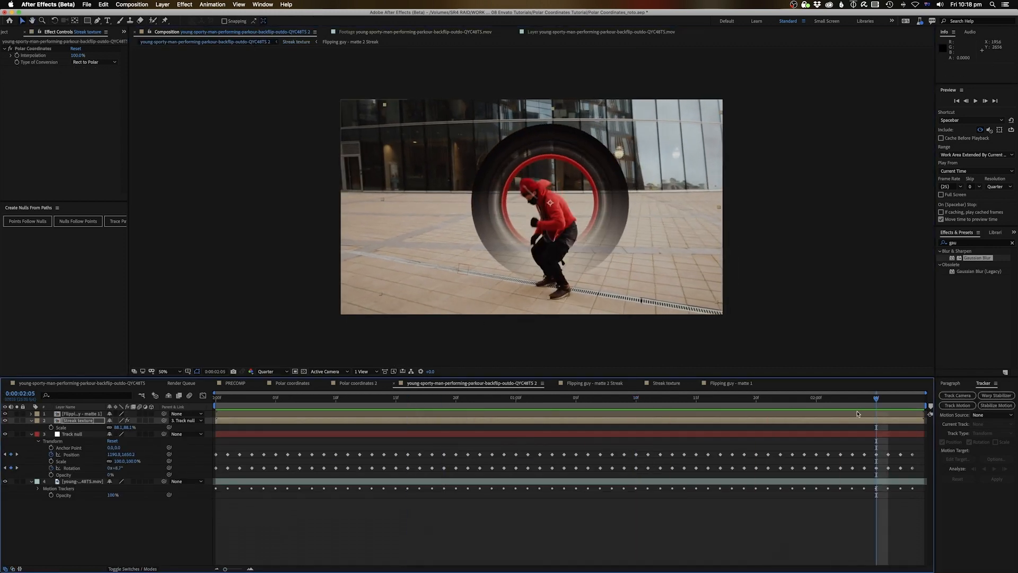
Push the final End keyframe later and preview the retimed streak ring in the main comp
{"action": "double_click", "coordinate": [845, 424]}
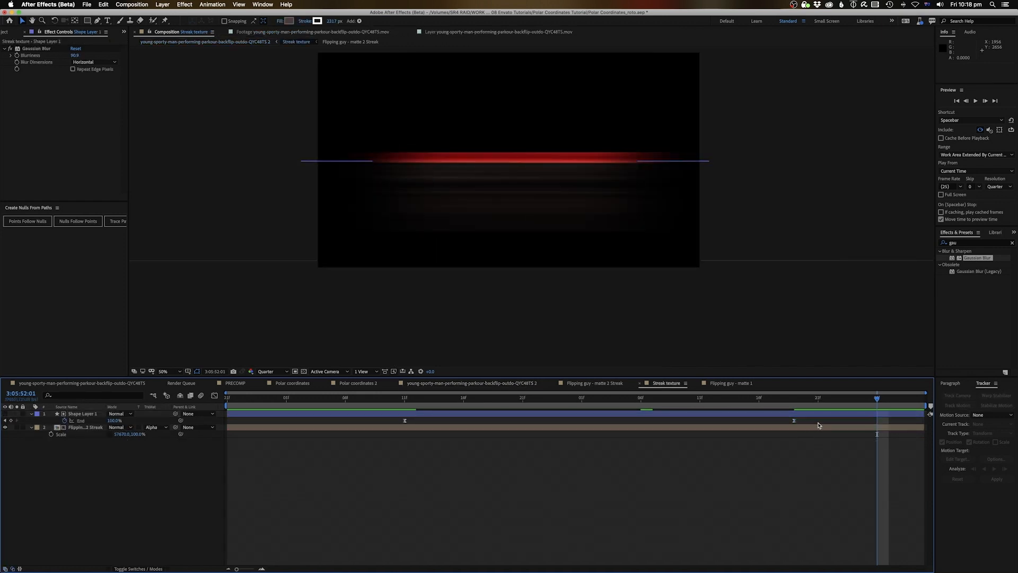
{"action": "left_click_drag", "start_coordinate": [794, 422], "coordinate": [849, 426]}
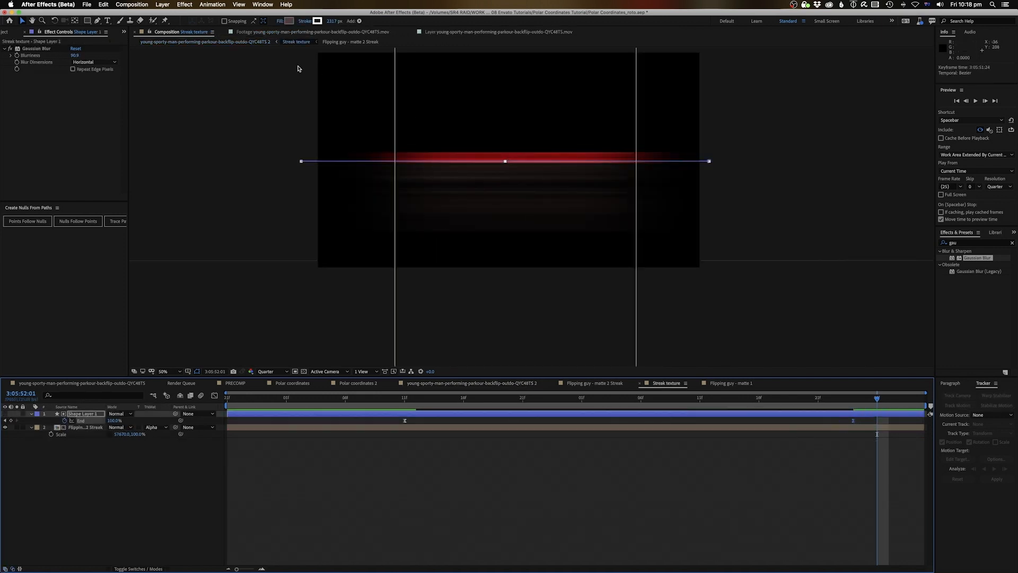
{"action": "left_click", "coordinate": [471, 383]}
{"action": "mouse_move", "coordinate": [624, 399]}
{"action": "left_mouse_down"}
{"action": "mouse_move", "coordinate": [552, 401]}
{"action": "mouse_move", "coordinate": [809, 425]}
{"action": "left_mouse_up"}
{"action": "key", "text": "space"}
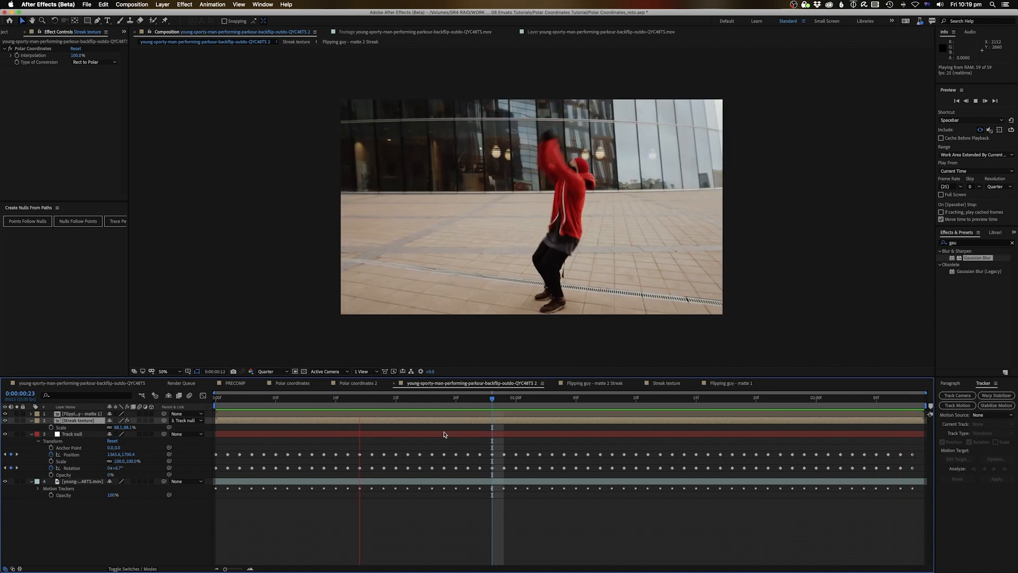
{"action": "key", "text": "space"}
{"action": "left_click", "coordinate": [73, 434]}
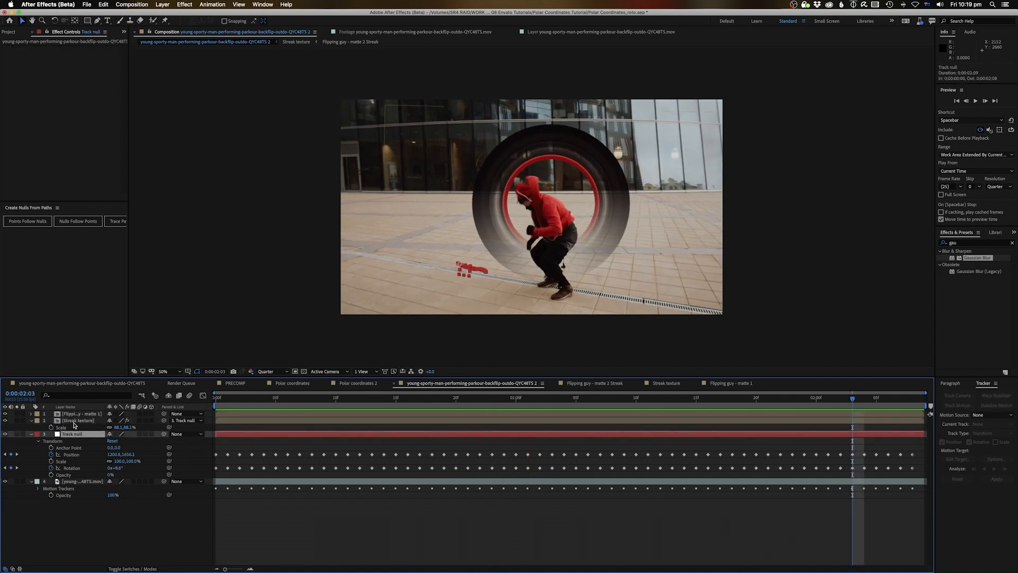
Duplicate the Streak texture precomp and add Streak texture 2 to the main composition
{"action": "left_click", "coordinate": [74, 424]}
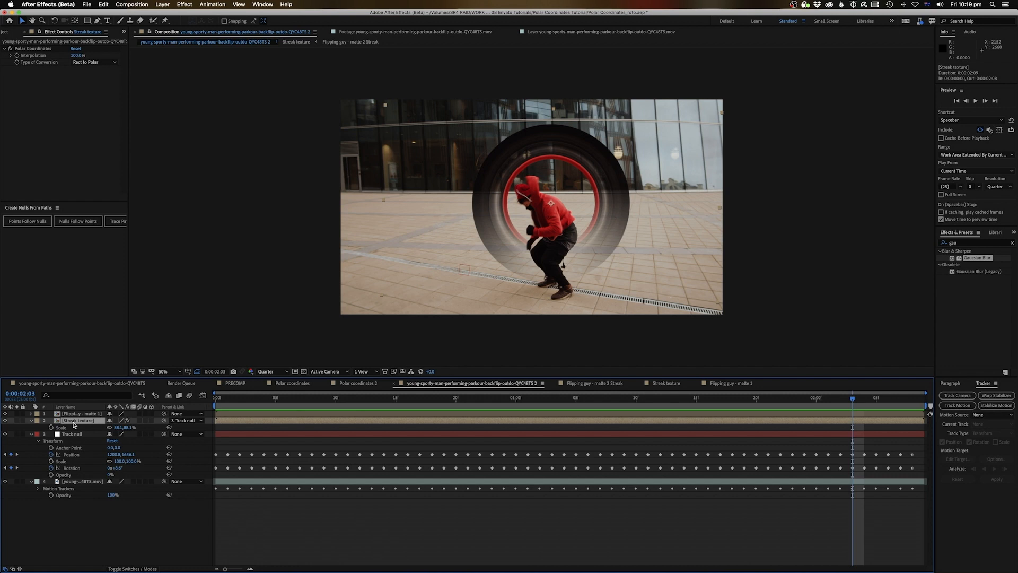
{"action": "left_click", "coordinate": [123, 32]}
{"action": "left_click", "coordinate": [139, 48]}
{"action": "left_click", "coordinate": [48, 127]}
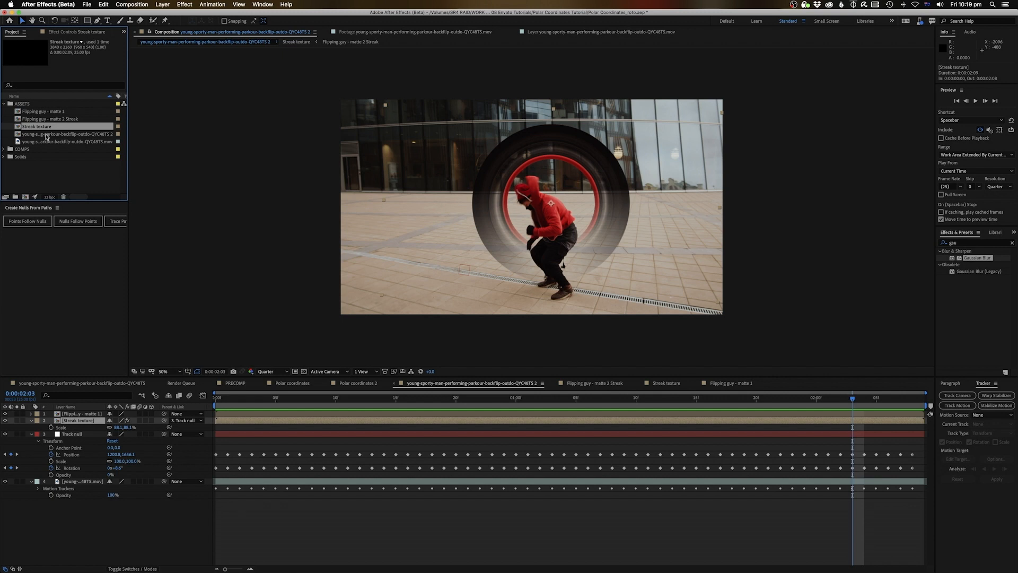
{"action": "key", "text": "super+d"}
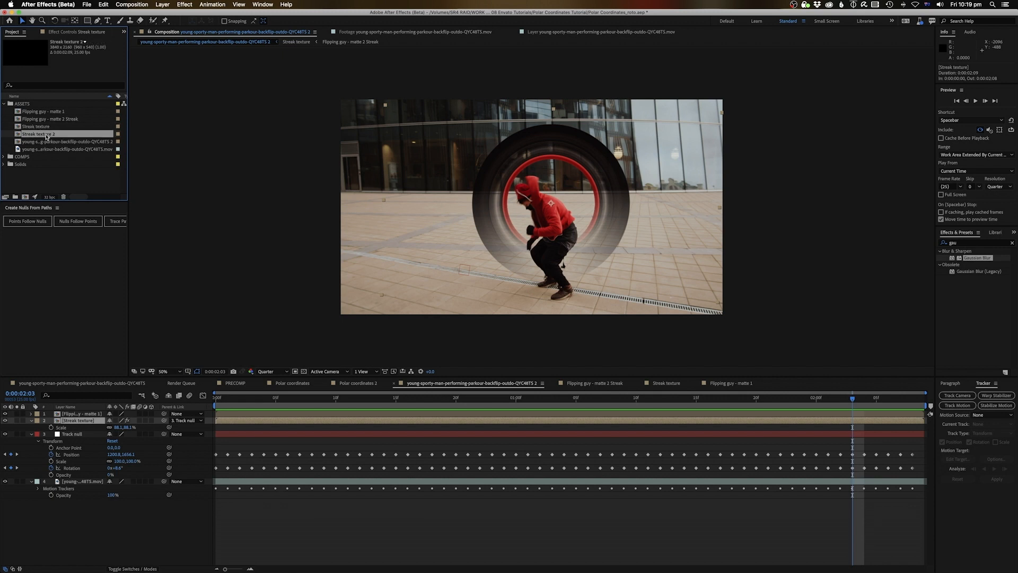
{"action": "mouse_move", "coordinate": [47, 135]}
{"action": "left_mouse_down"}
{"action": "mouse_move", "coordinate": [64, 345]}
{"action": "mouse_move", "coordinate": [84, 426]}
{"action": "left_mouse_up"}
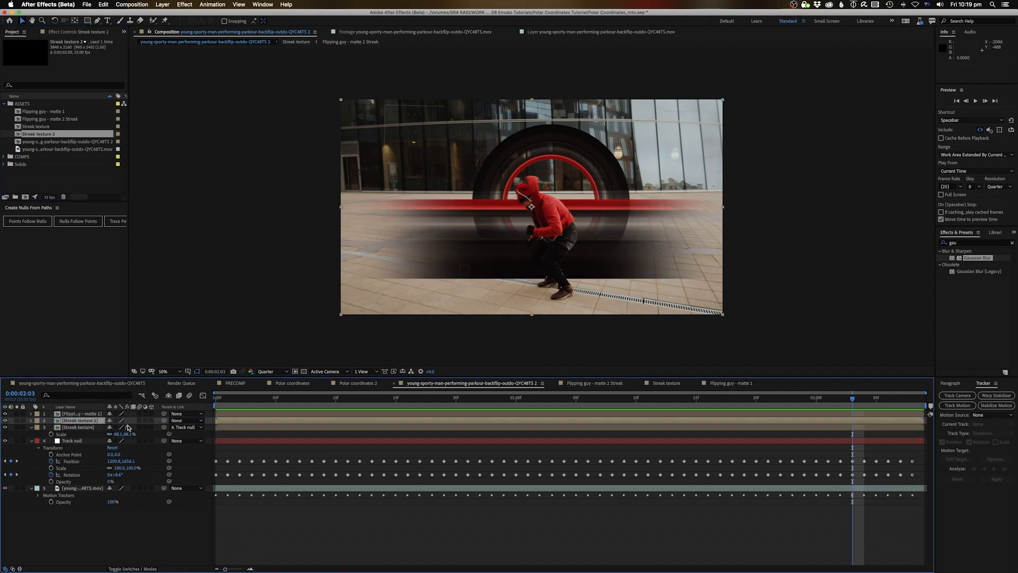
Copy the original layer's Polar Coordinates effect onto Streak texture 2
{"action": "left_click", "coordinate": [78, 427]}
{"action": "key", "text": "e"}
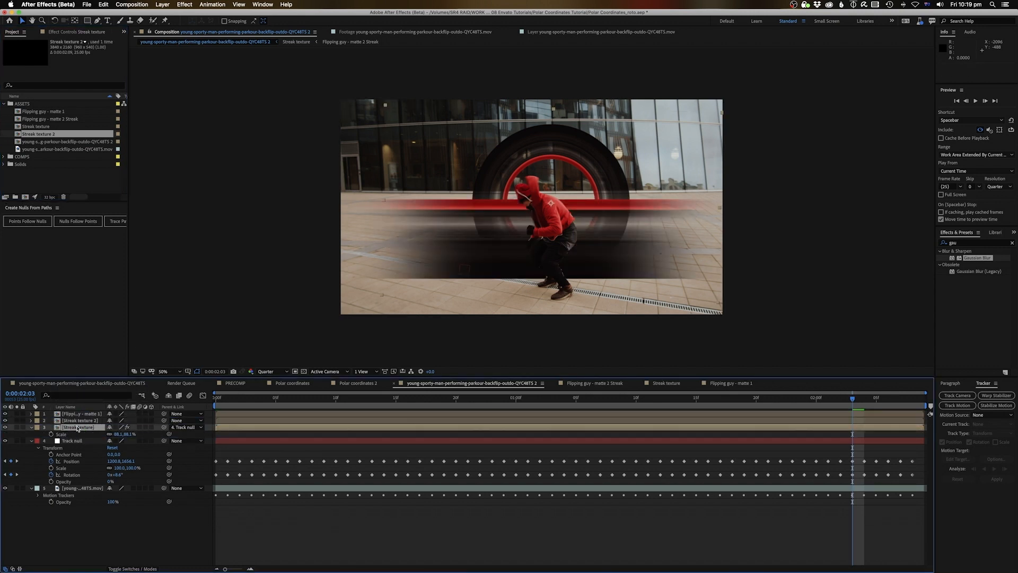
{"action": "left_click", "coordinate": [78, 421]}
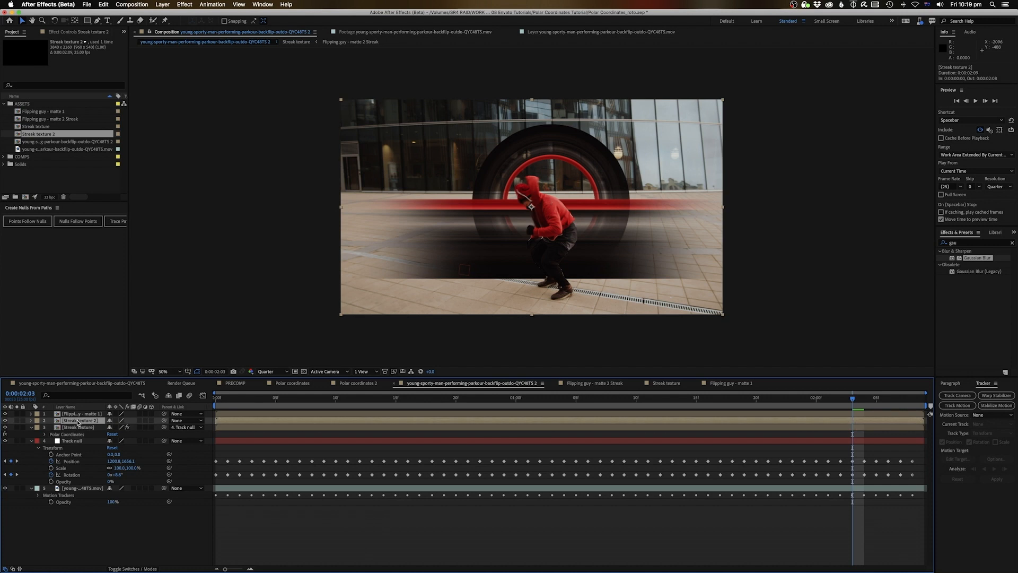
{"action": "key", "text": "super+v"}
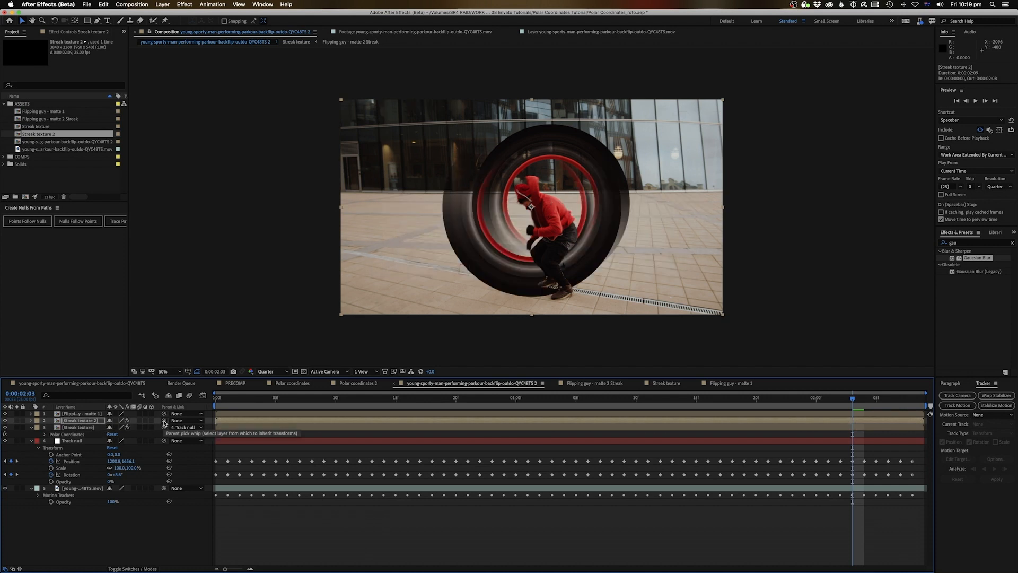
Parent Streak texture 2 to the Streak texture layer and make it 3D
{"action": "left_click_drag", "start_coordinate": [164, 420], "coordinate": [86, 426]}
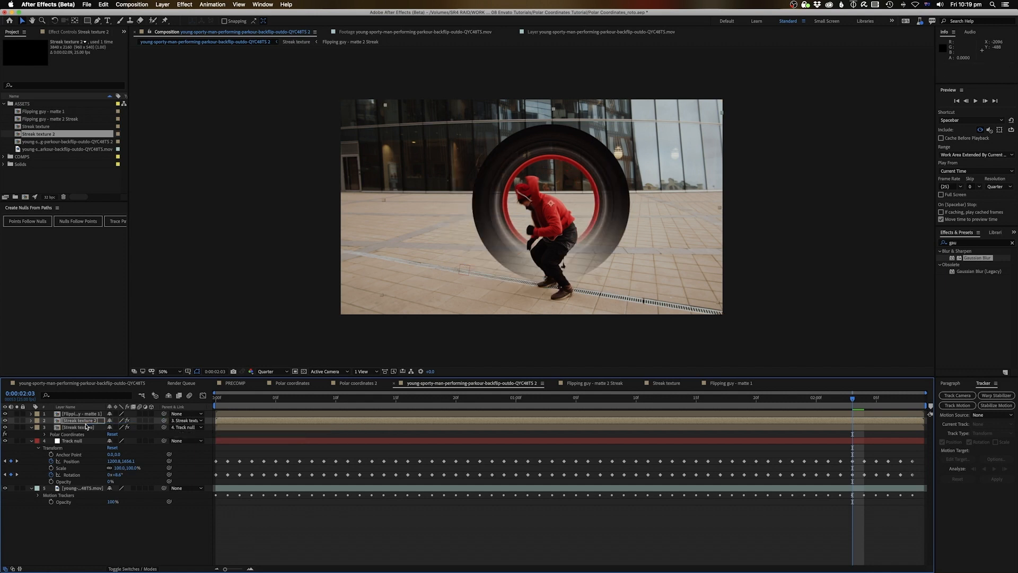
{"action": "left_click", "coordinate": [89, 422]}
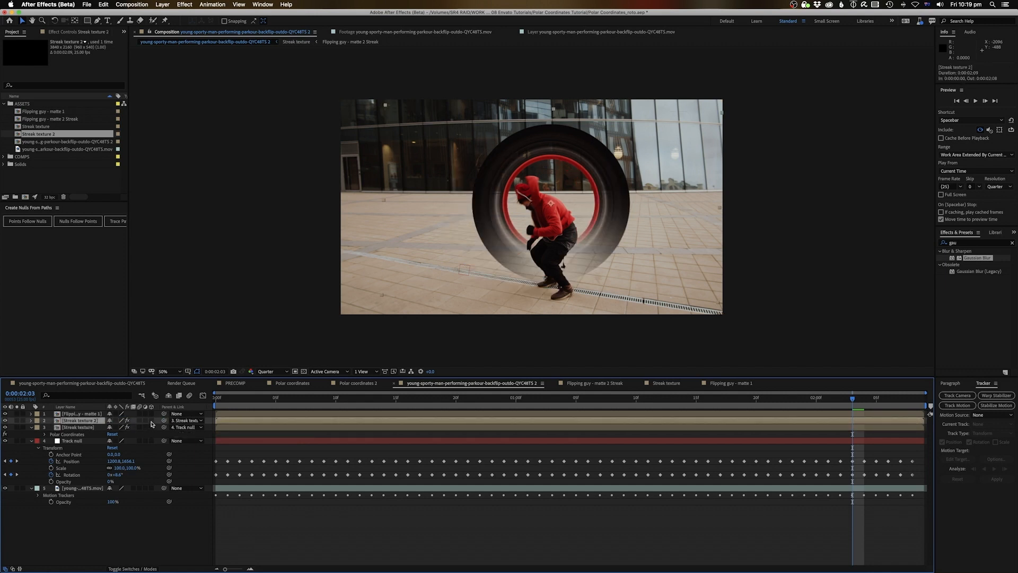
{"action": "left_click", "coordinate": [151, 421]}
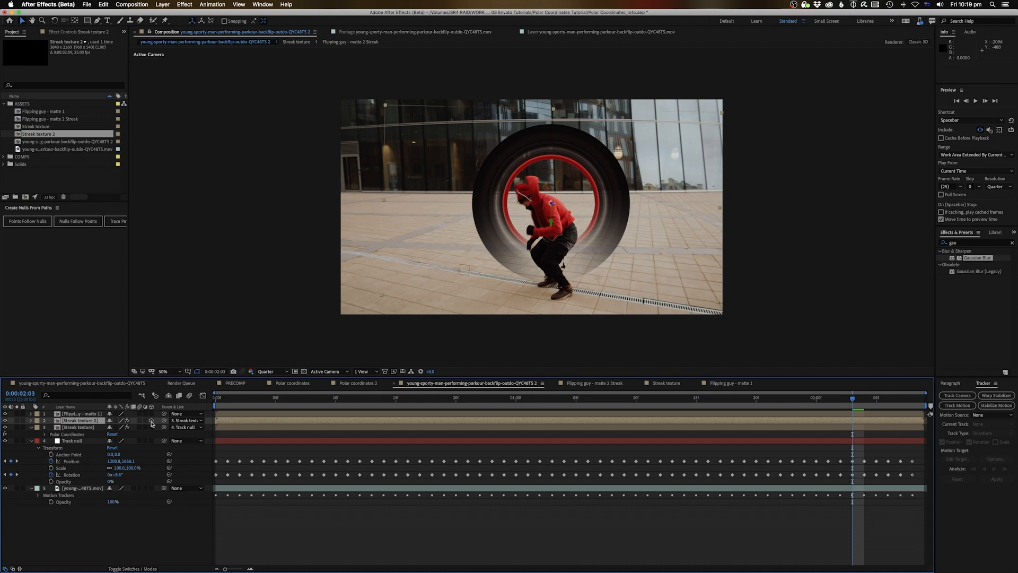
Push the Streak texture 2 ring toward the camera in depth, settling at 640
{"action": "key", "text": "p"}
{"action": "left_click_drag", "start_coordinate": [138, 429], "coordinate": [354, 378]}
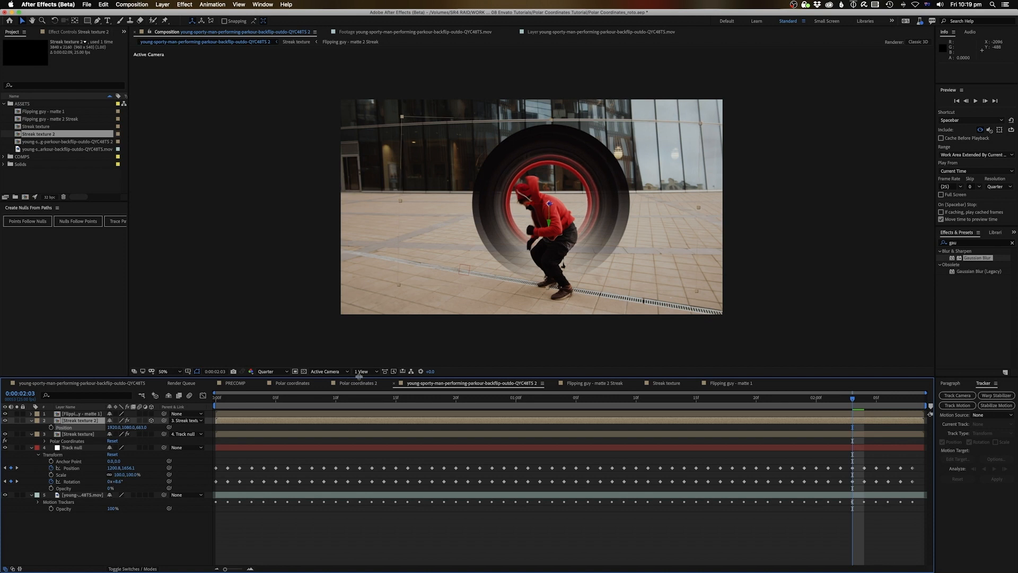
{"action": "left_click_drag", "start_coordinate": [139, 427], "coordinate": [118, 427]}
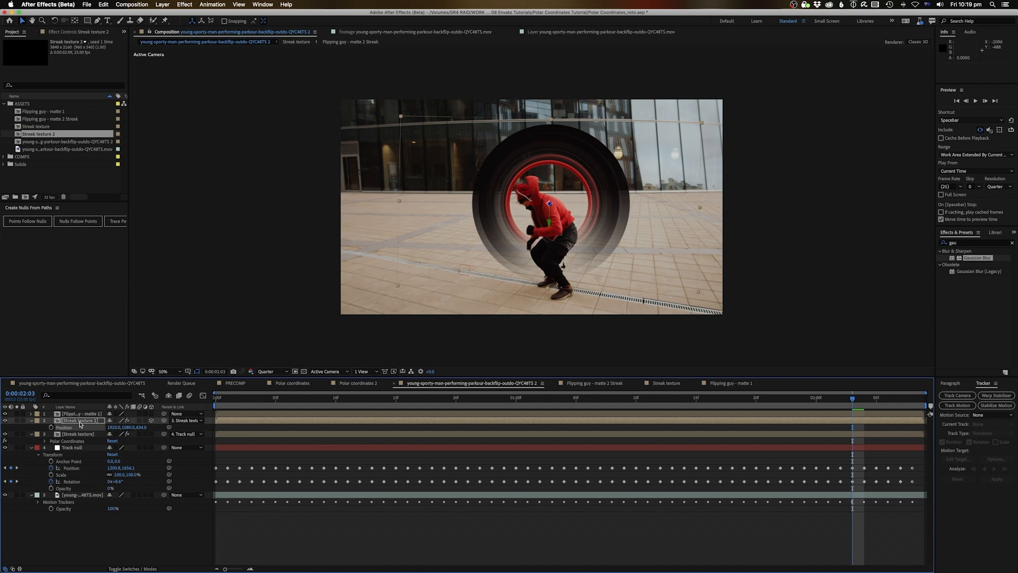
In Streak texture 2, raise the mask over the red streak, shorten it, then solo the ring
{"action": "double_click", "coordinate": [80, 421]}
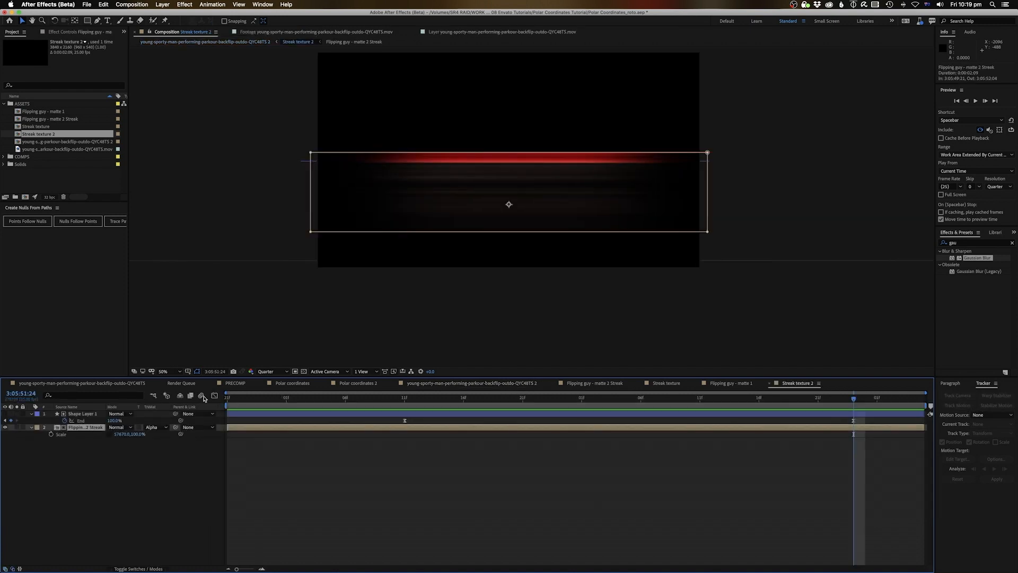
{"action": "left_click", "coordinate": [310, 231]}
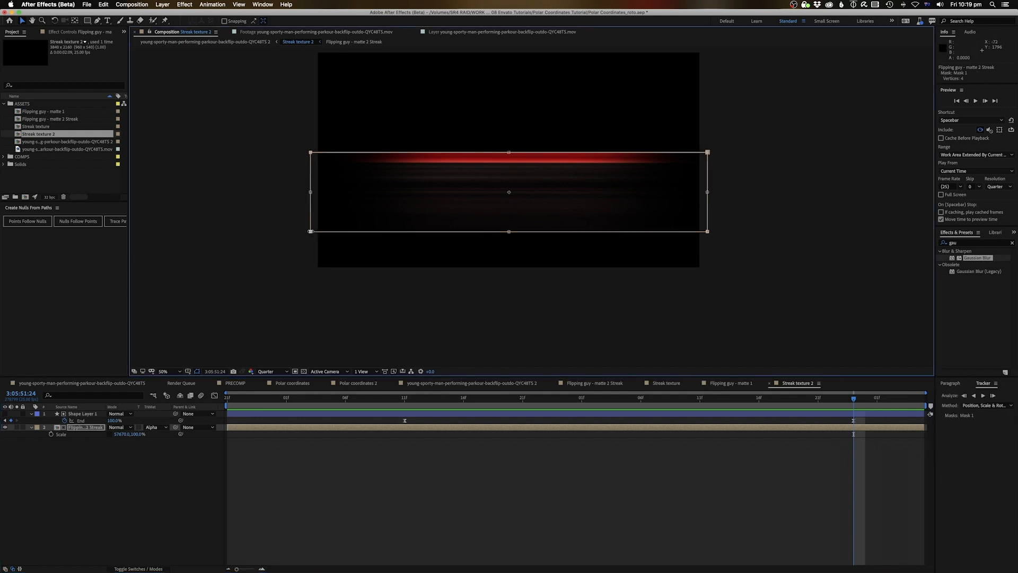
{"action": "left_click_drag", "start_coordinate": [509, 231], "coordinate": [509, 187]}
{"action": "left_click_drag", "start_coordinate": [508, 128], "coordinate": [508, 140]}
{"action": "left_click", "coordinate": [247, 41]}
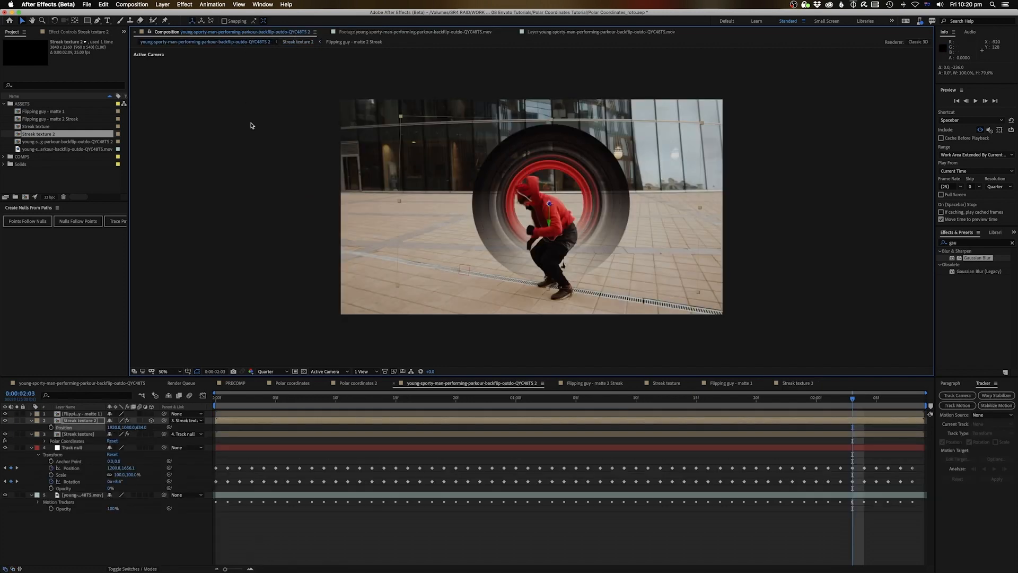
{"action": "left_click", "coordinate": [17, 420]}
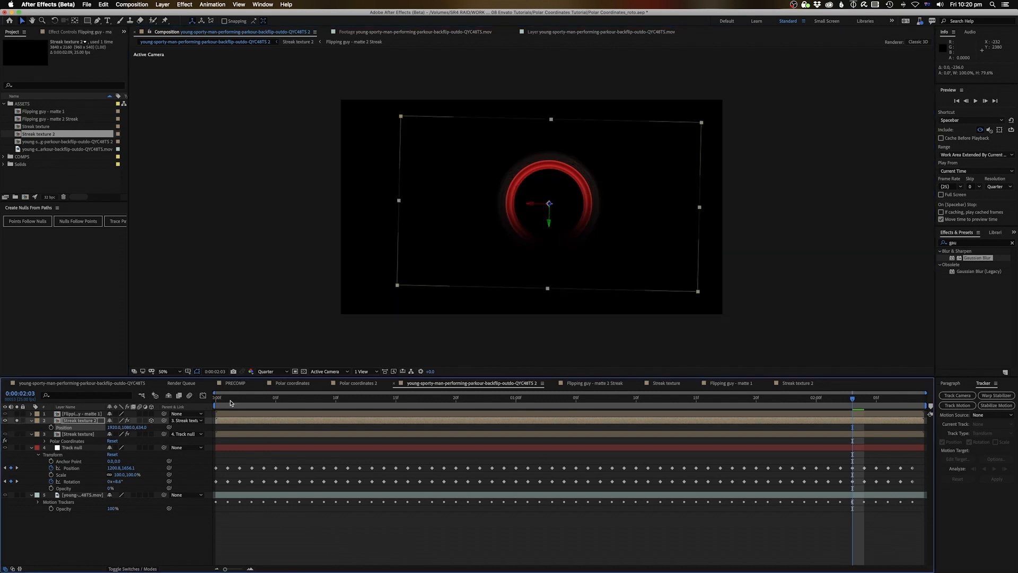
Unsolo the ring and preview the animation with the full composite
{"action": "key", "text": "space"}
{"action": "key", "text": "space"}
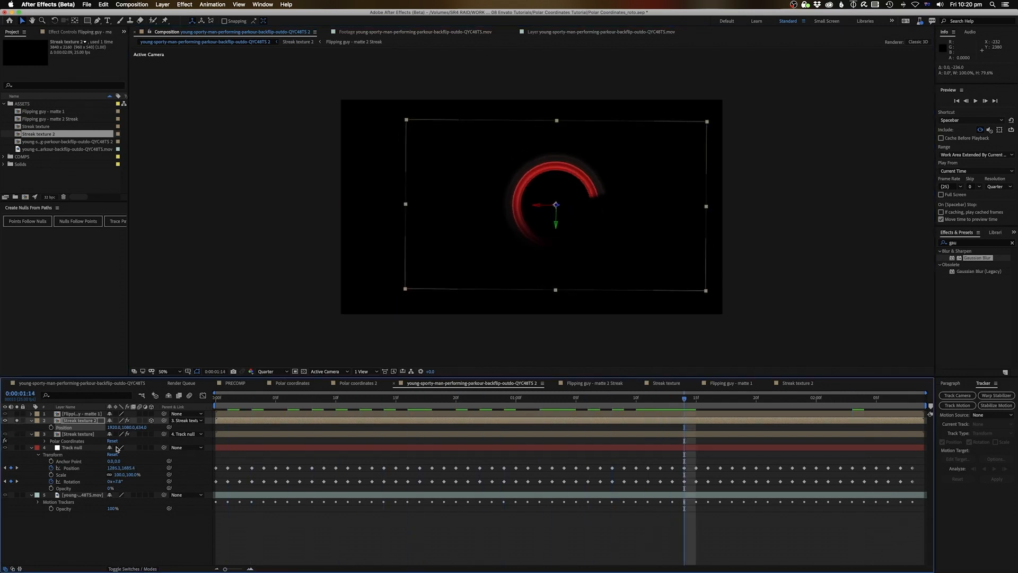
{"action": "left_click", "coordinate": [17, 420]}
{"action": "key", "text": "space"}
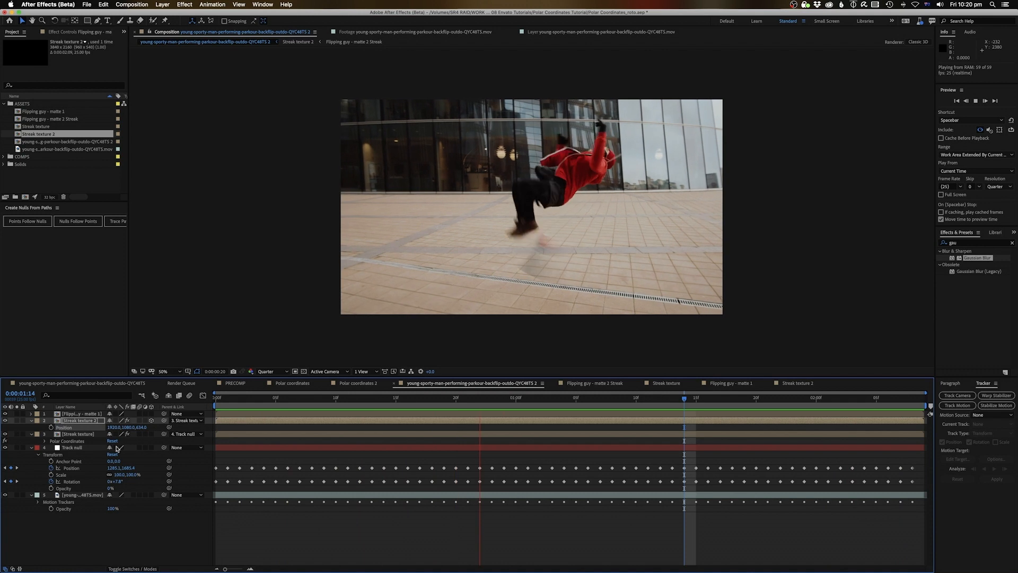
{"action": "key", "text": "space"}
Set Streak texture 2 to about 50% opacity with Add blending and preview the glow
{"action": "left_click", "coordinate": [143, 569]}
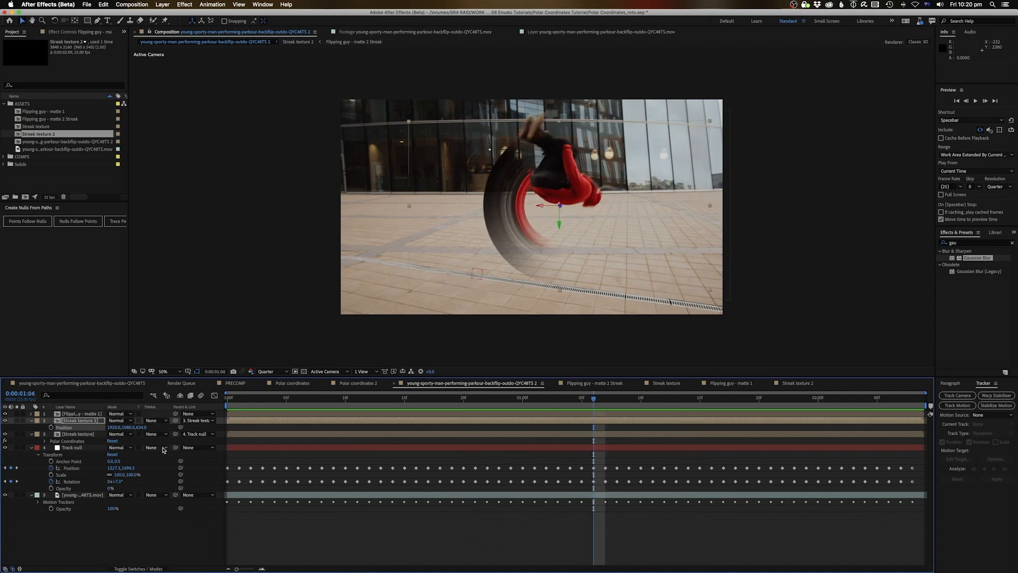
{"action": "key", "text": "t"}
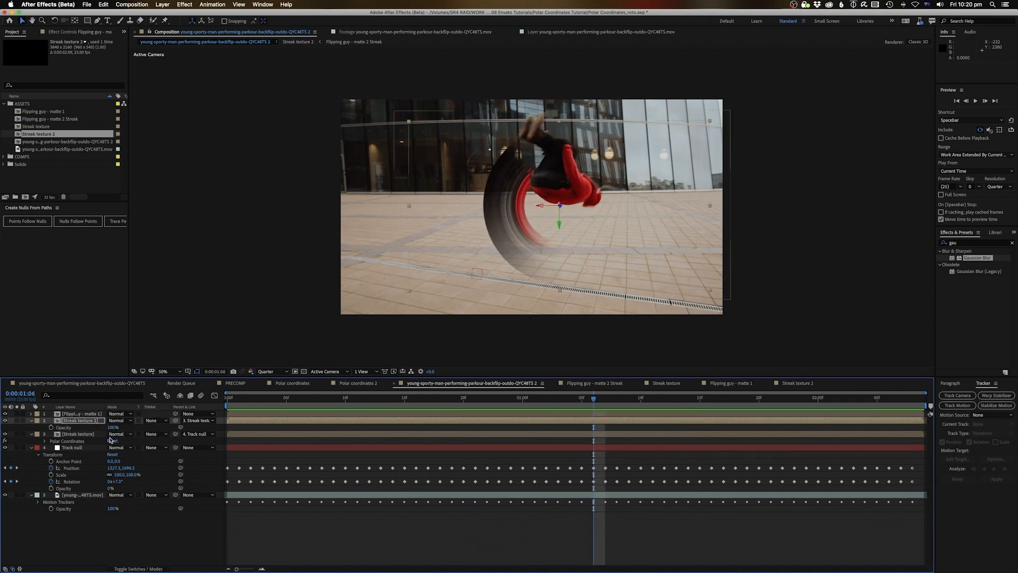
{"action": "left_click_drag", "start_coordinate": [113, 428], "coordinate": [96, 428]}
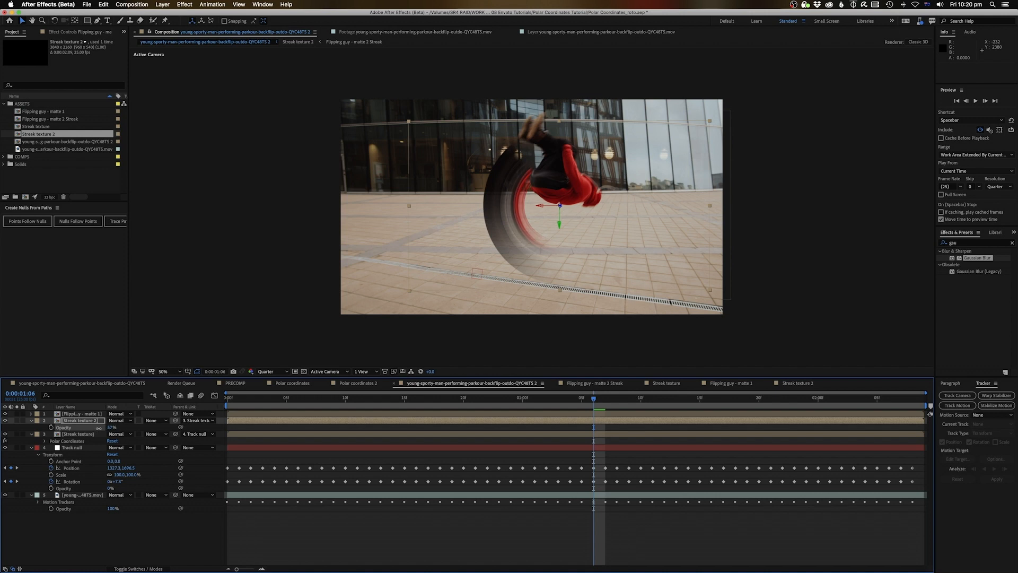
{"action": "left_click", "coordinate": [122, 420]}
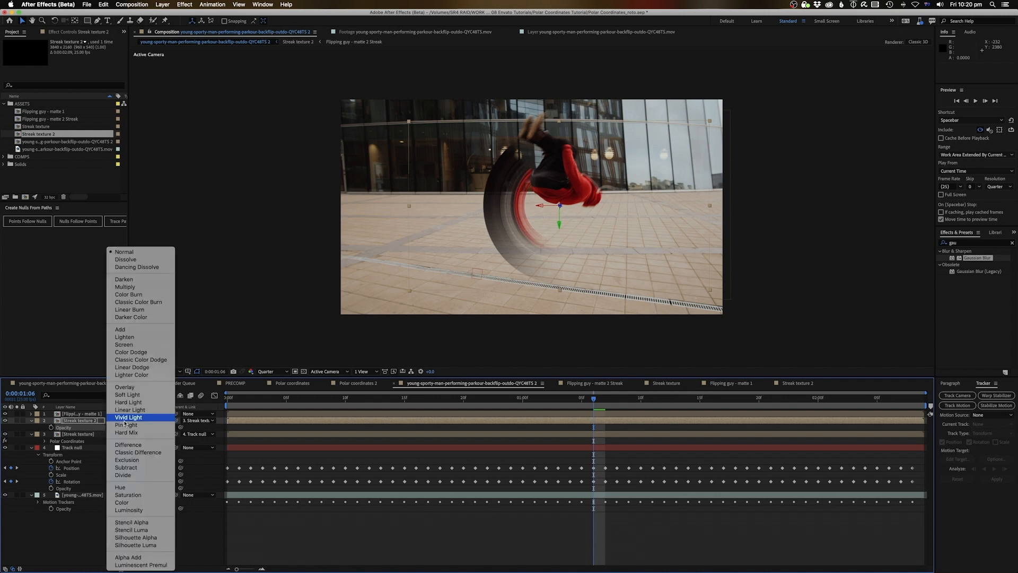
{"action": "left_click", "coordinate": [131, 331]}
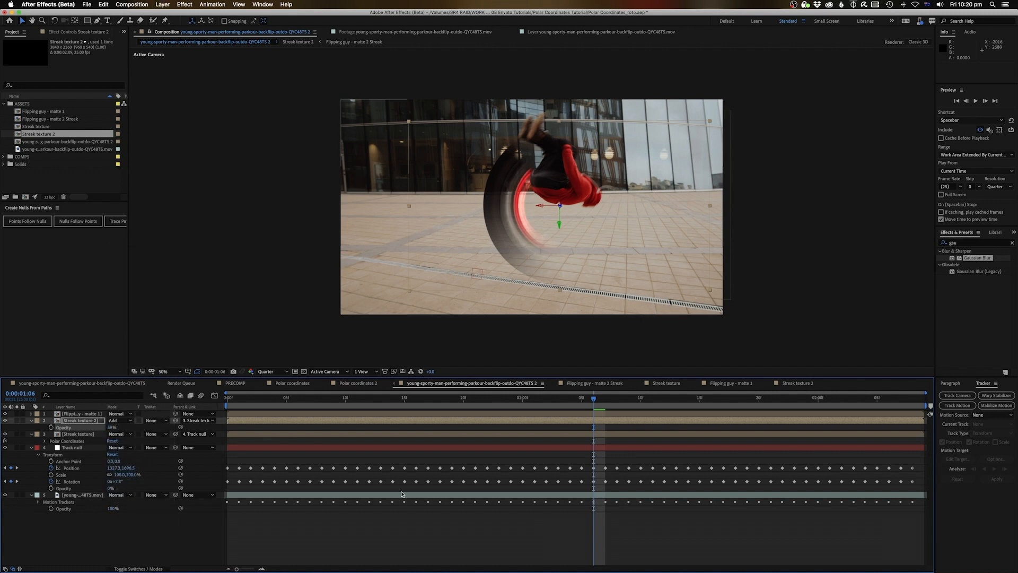
{"action": "key", "text": "space"}
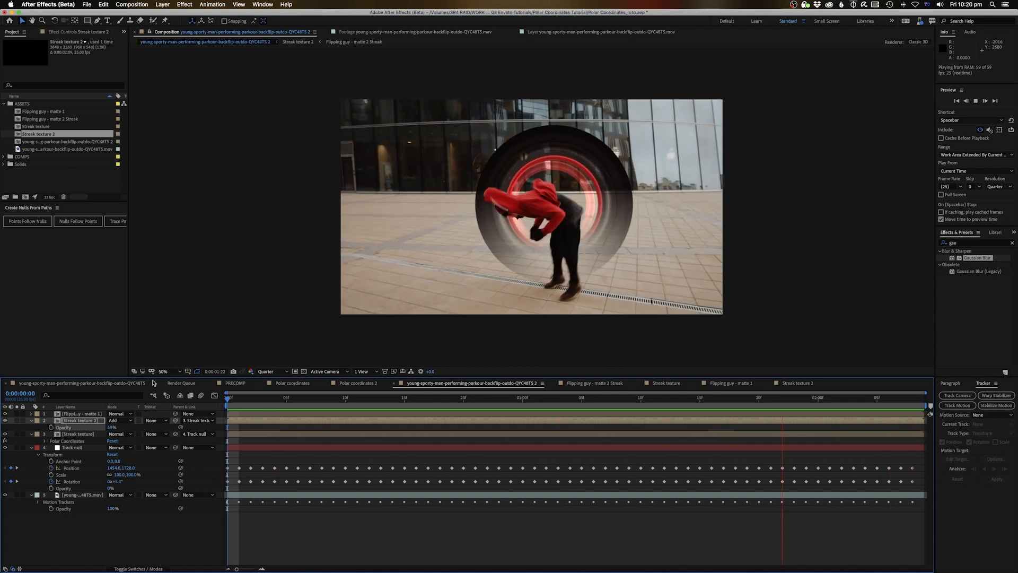
{"action": "key", "text": "space"}
Duplicate the precomp as Streak texture 3 and swap it into a duplicated ring layer
{"action": "left_click", "coordinate": [42, 136]}
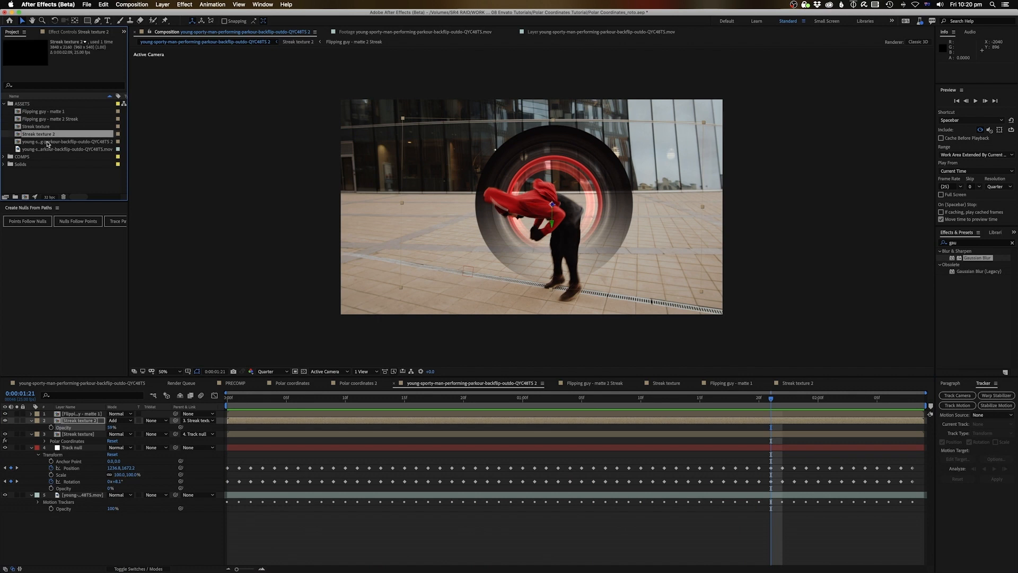
{"action": "left_click", "coordinate": [48, 142]}
{"action": "left_click", "coordinate": [46, 134]}
{"action": "key", "text": "super+d"}
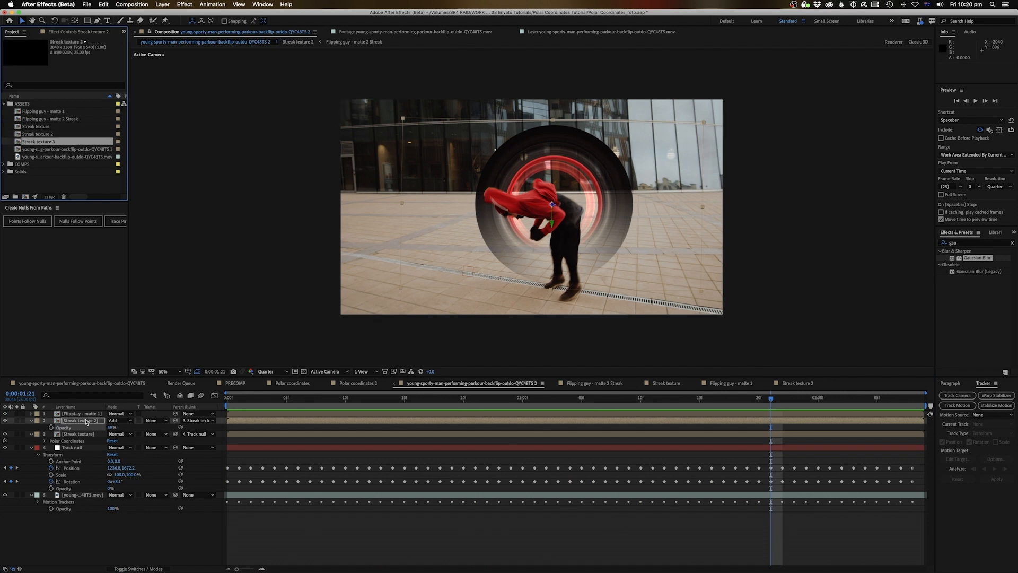
{"action": "left_click", "coordinate": [86, 421]}
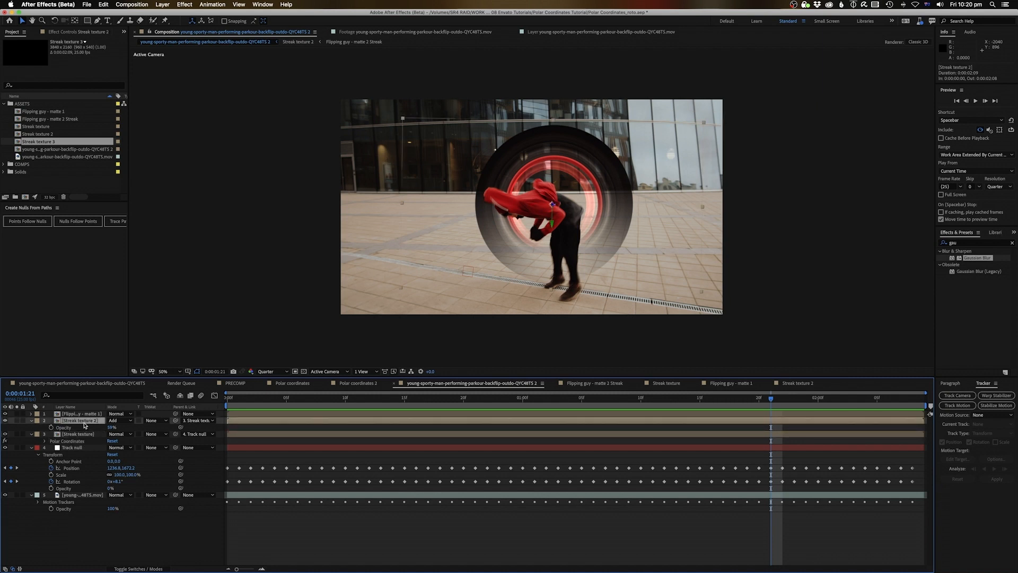
{"action": "key", "text": "super+d"}
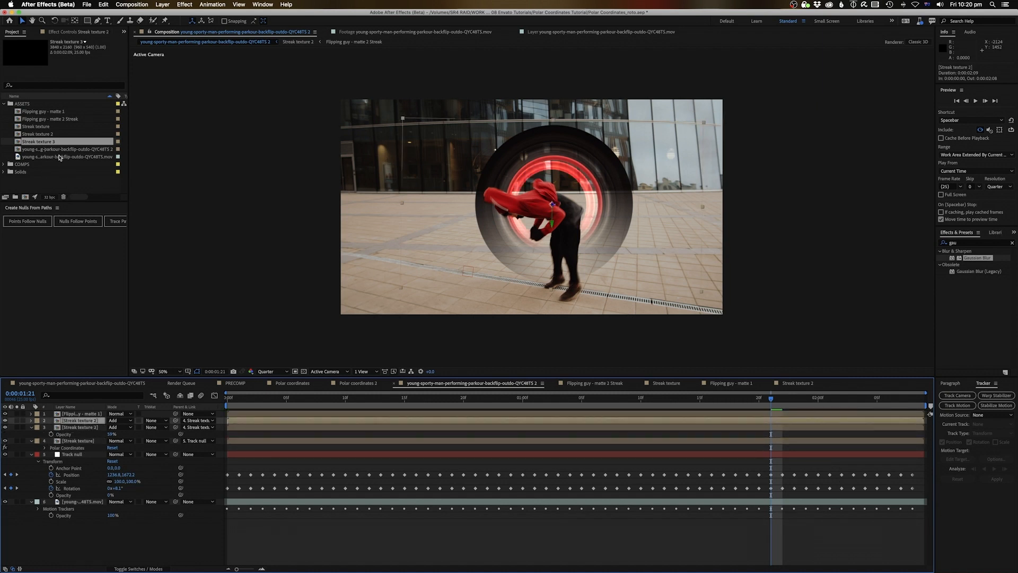
{"action": "left_click_drag", "start_coordinate": [46, 146], "coordinate": [88, 417]}
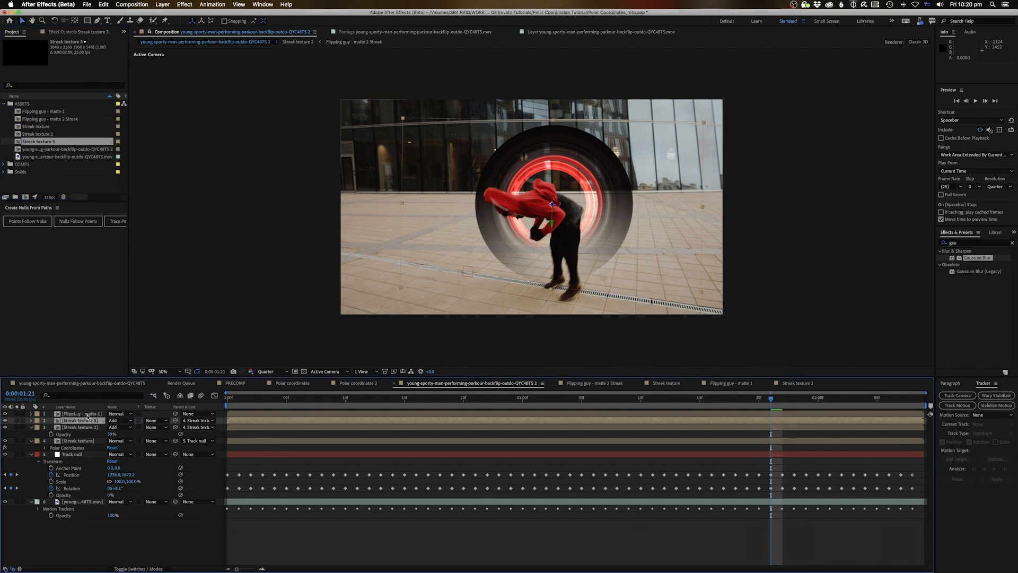
In Streak texture 3, move the streak mask up and shorten it from its top edge
{"action": "double_click", "coordinate": [87, 420]}
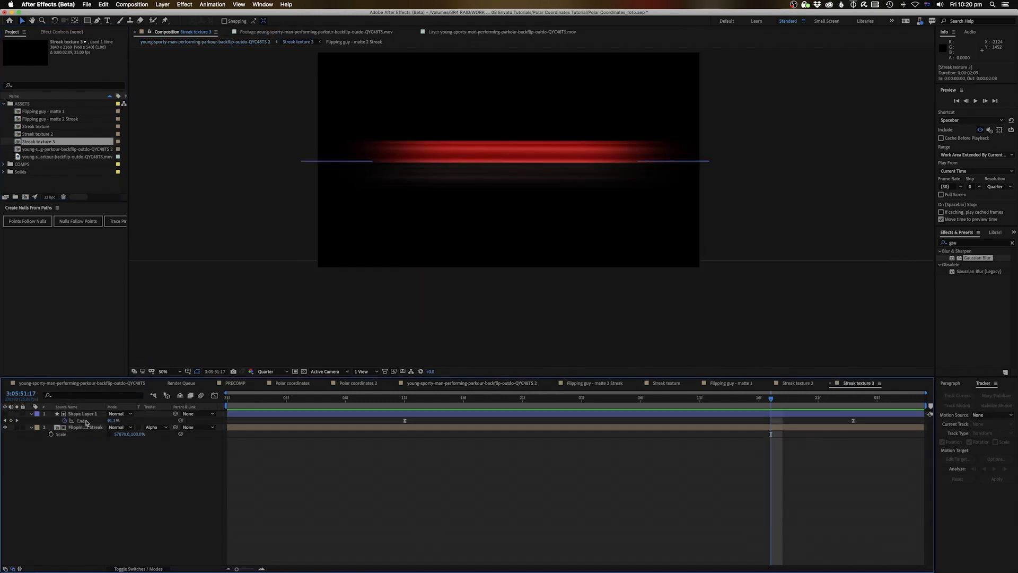
{"action": "left_click", "coordinate": [80, 430]}
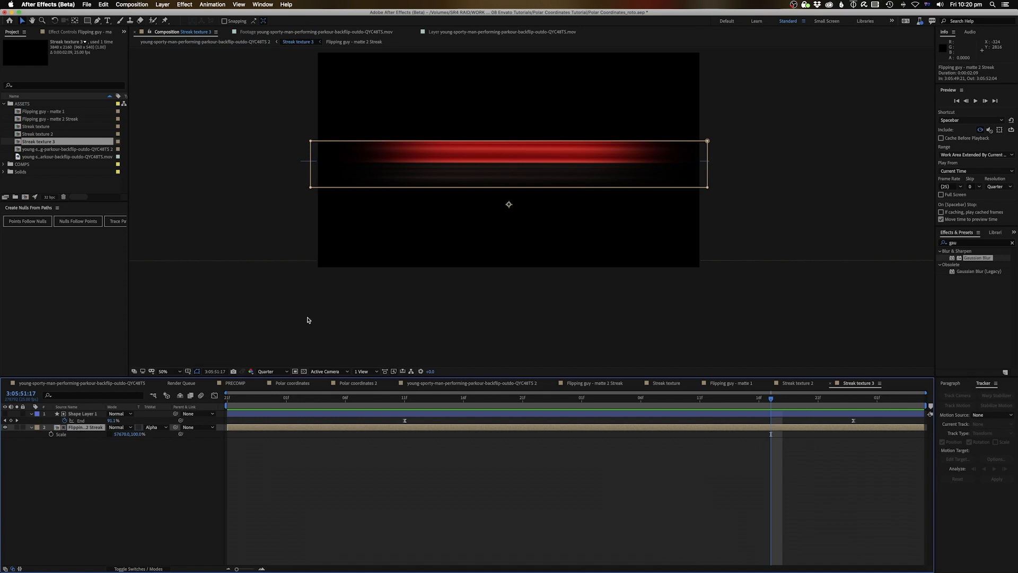
{"action": "left_click", "coordinate": [311, 187]}
{"action": "mouse_move", "coordinate": [312, 188]}
{"action": "left_mouse_down"}
{"action": "mouse_move", "coordinate": [377, 169]}
{"action": "mouse_move", "coordinate": [380, 152]}
{"action": "left_mouse_up"}
{"action": "left_click_drag", "start_coordinate": [509, 111], "coordinate": [508, 150]}
Reset the Streak texture 3 Z position to 0, push it to about -1740, and preview the rings
{"action": "left_click", "coordinate": [247, 43]}
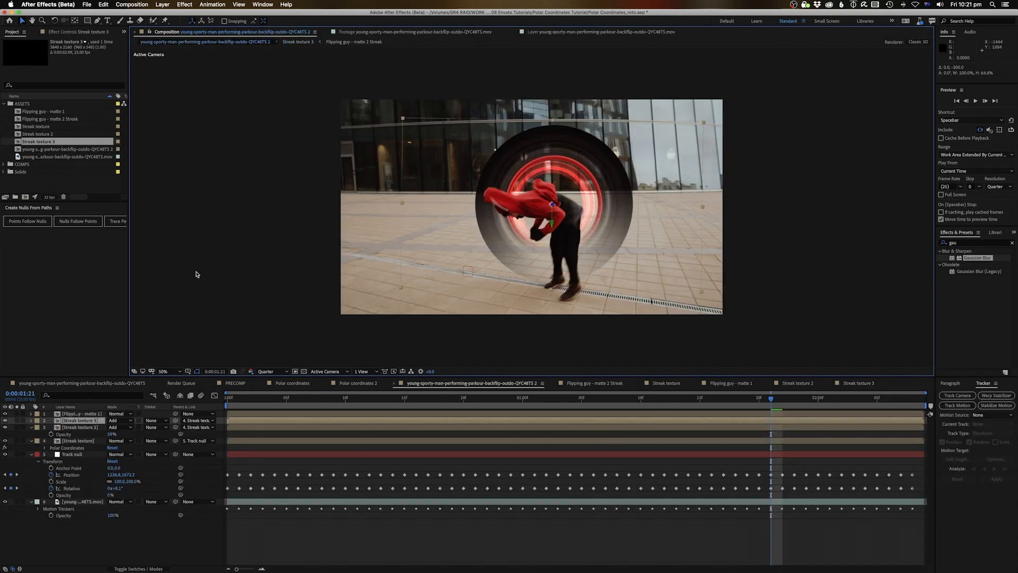
{"action": "key", "text": "p"}
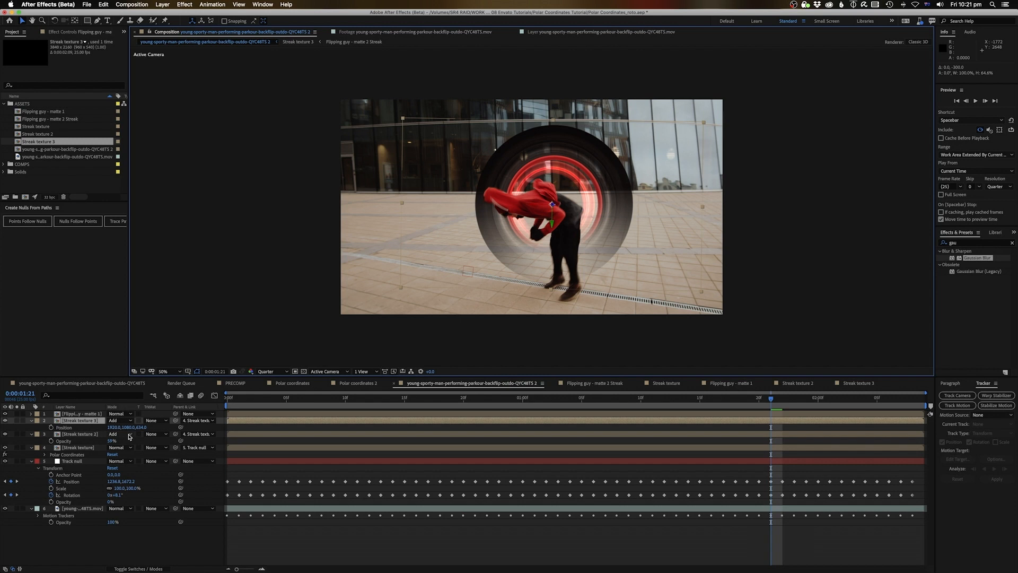
{"action": "left_click", "coordinate": [140, 427]}
{"action": "type", "text": "0"}
{"action": "key", "text": "Return"}
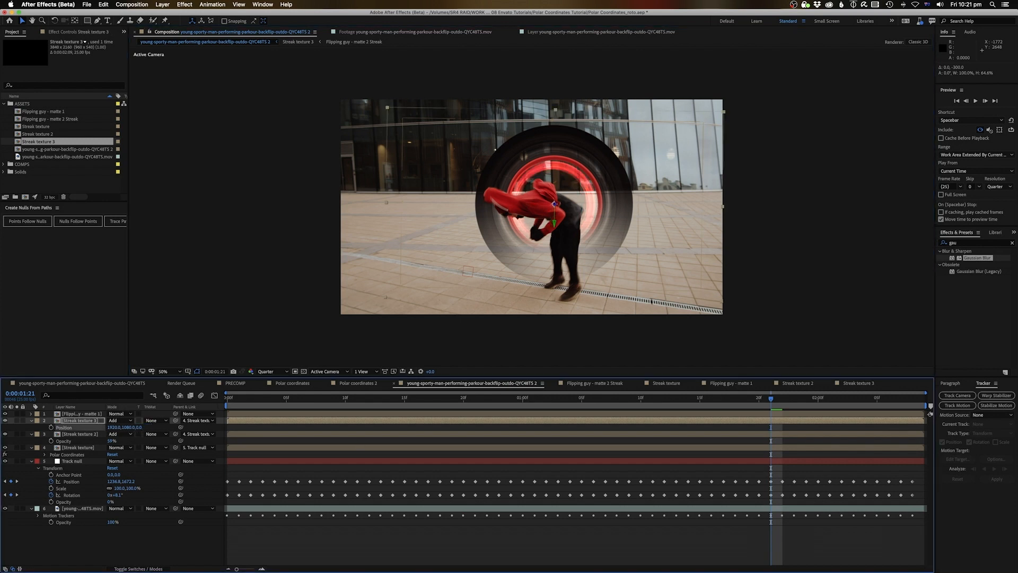
{"action": "left_click_drag", "start_coordinate": [137, 427], "coordinate": [70, 429]}
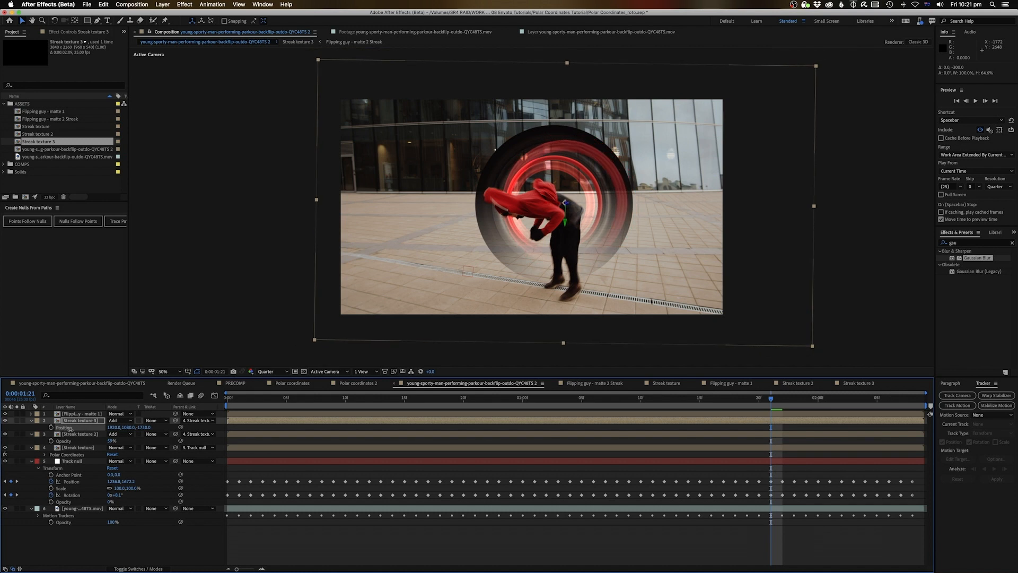
{"action": "key", "text": "space"}
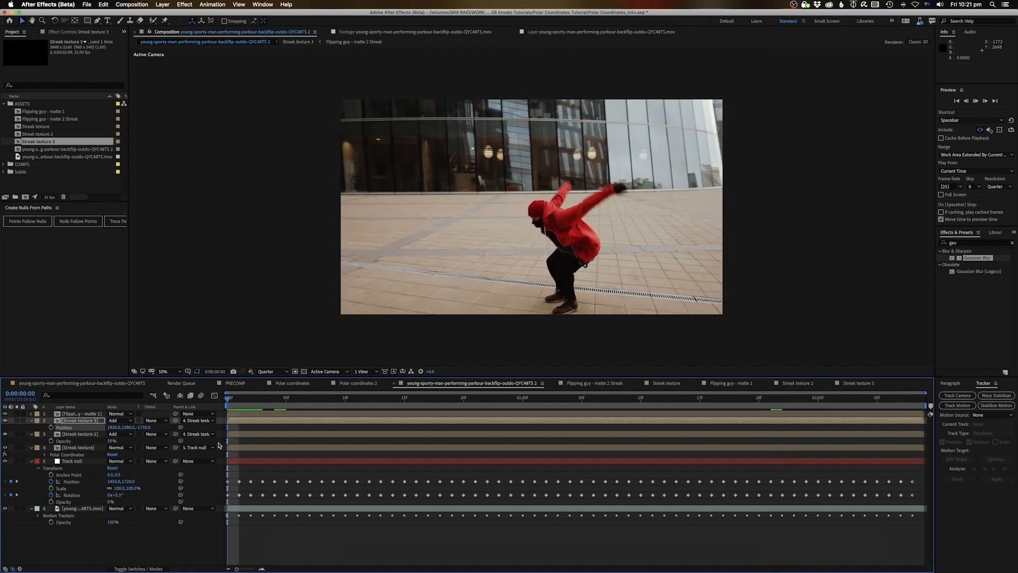
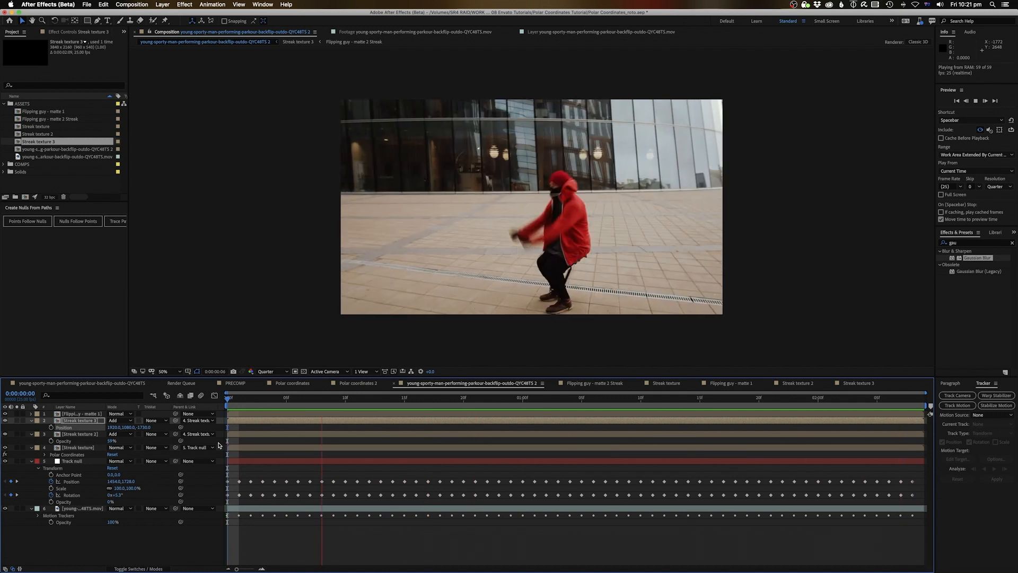
Stop the ring preview and open the Streak texture precomp with its red streak
{"action": "key", "text": "space"}
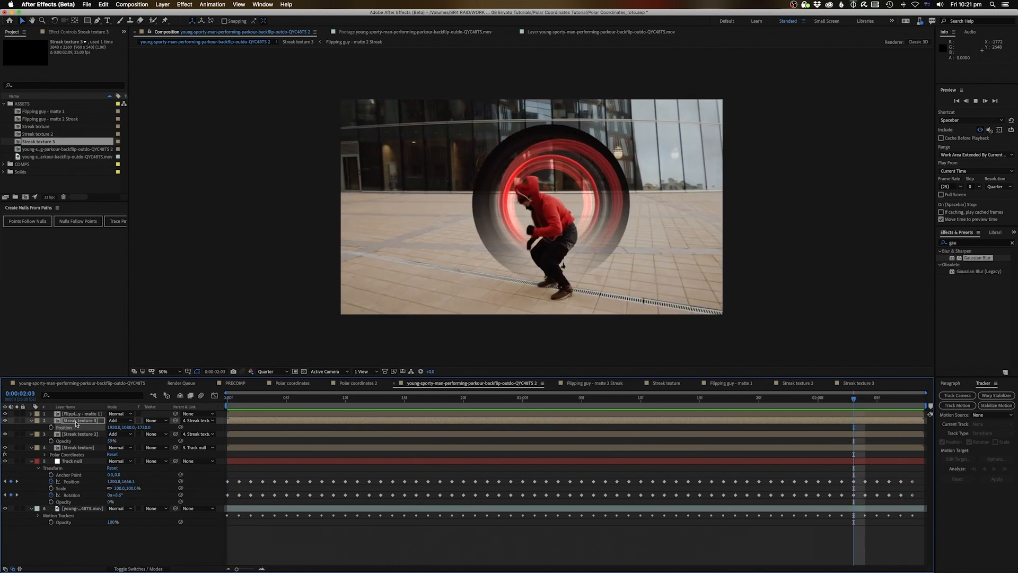
{"action": "double_click", "coordinate": [79, 447]}
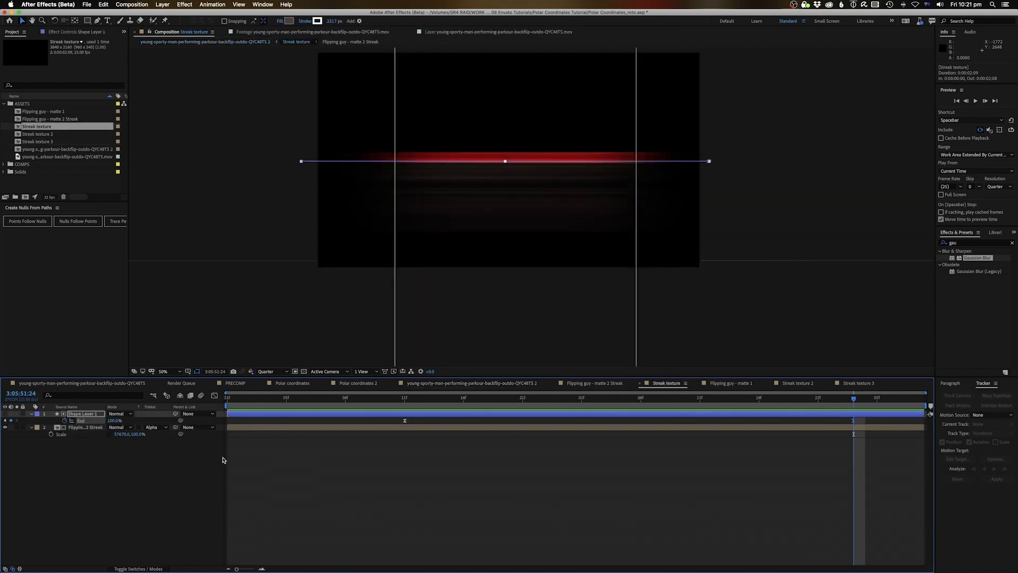
Add a new adjustment layer on top inside the Streak texture comp
{"action": "left_click", "coordinate": [80, 413]}
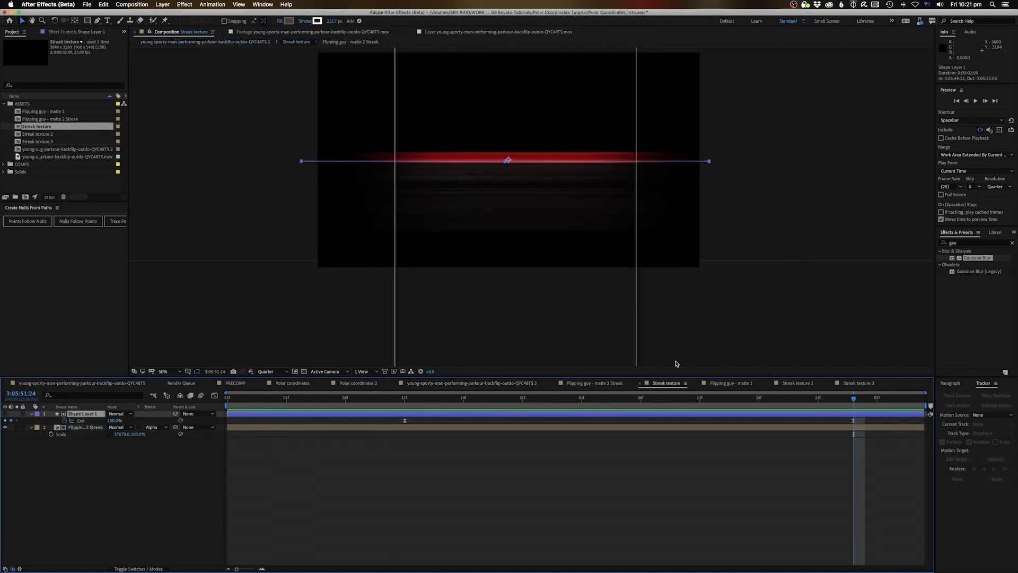
{"action": "left_click", "coordinate": [484, 486]}
{"action": "right_click", "coordinate": [497, 477]}
{"action": "mouse_move", "coordinate": [552, 481]}
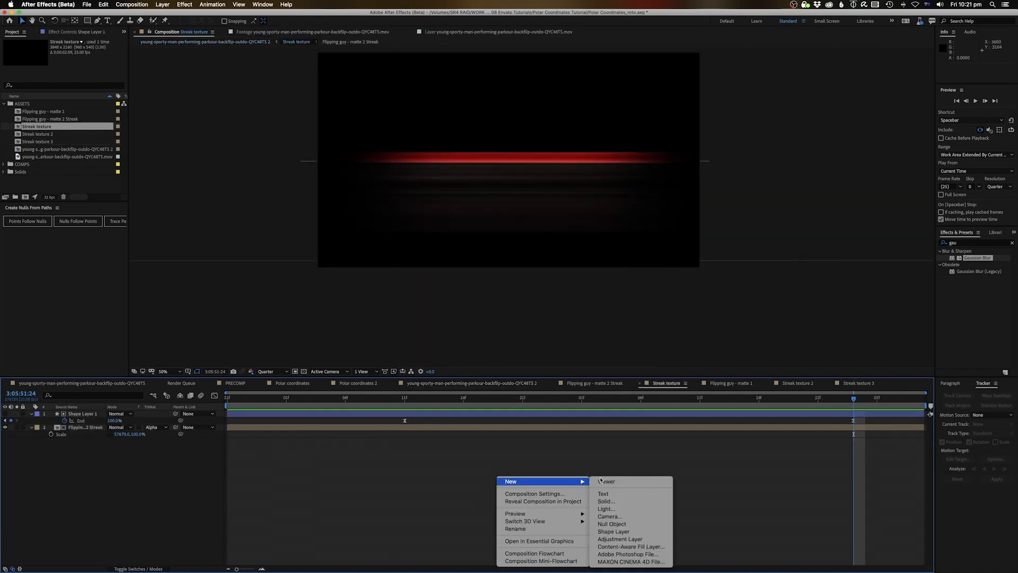
{"action": "left_click", "coordinate": [609, 538]}
Apply Turbulent Displace to the adjustment layer, preview the wavy streak, and return to the main comp
{"action": "double_click", "coordinate": [955, 244]}
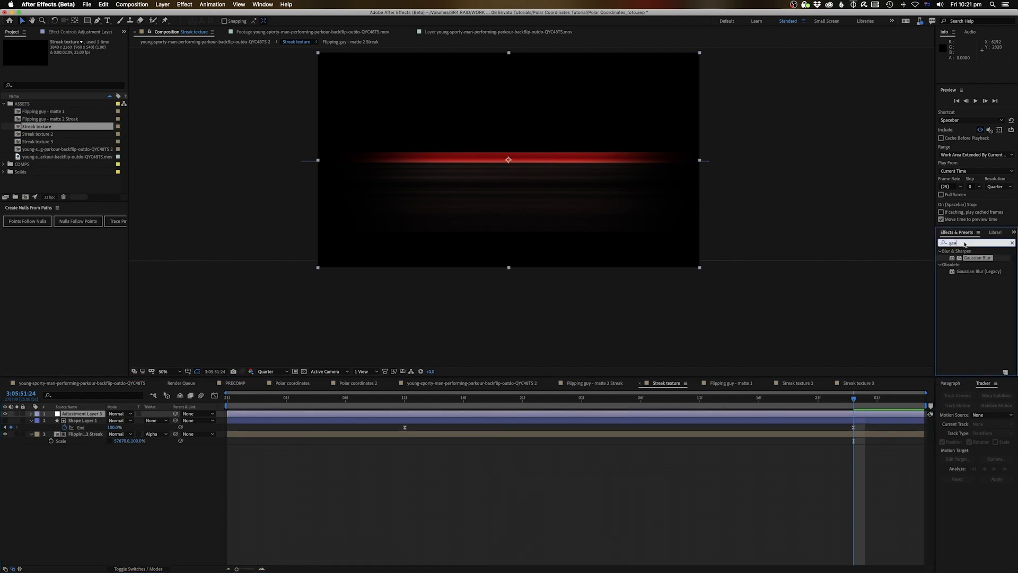
{"action": "type", "text": "turb"}
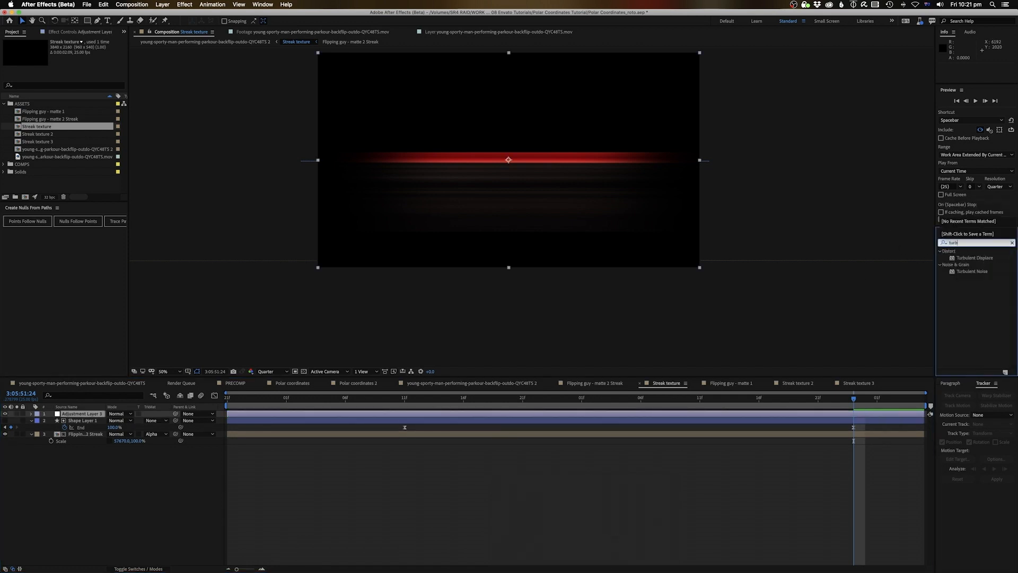
{"action": "mouse_move", "coordinate": [989, 260]}
{"action": "left_mouse_down"}
{"action": "mouse_move", "coordinate": [933, 271]}
{"action": "mouse_move", "coordinate": [630, 417]}
{"action": "mouse_move", "coordinate": [609, 414]}
{"action": "left_mouse_up"}
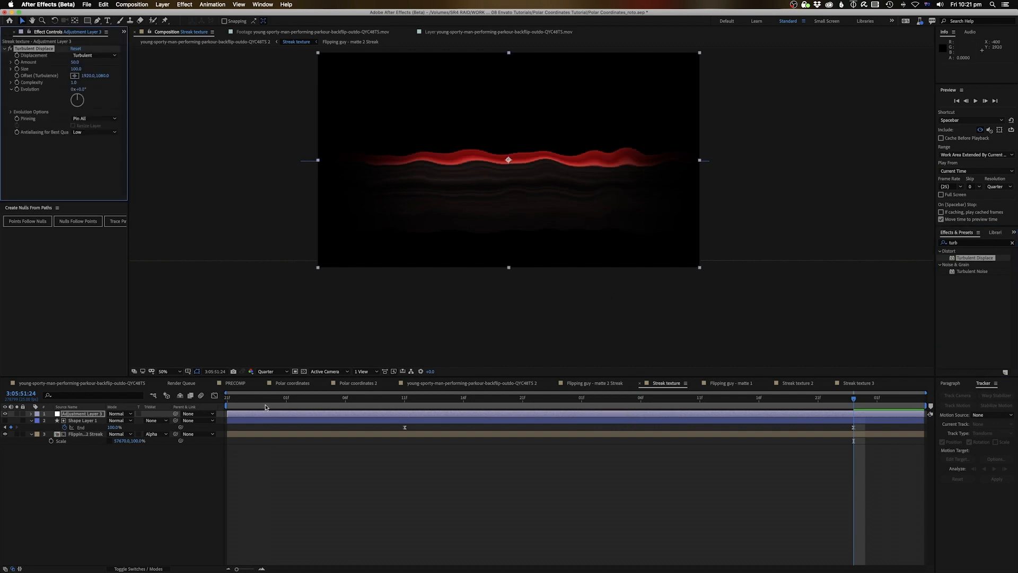
{"action": "key", "text": "space"}
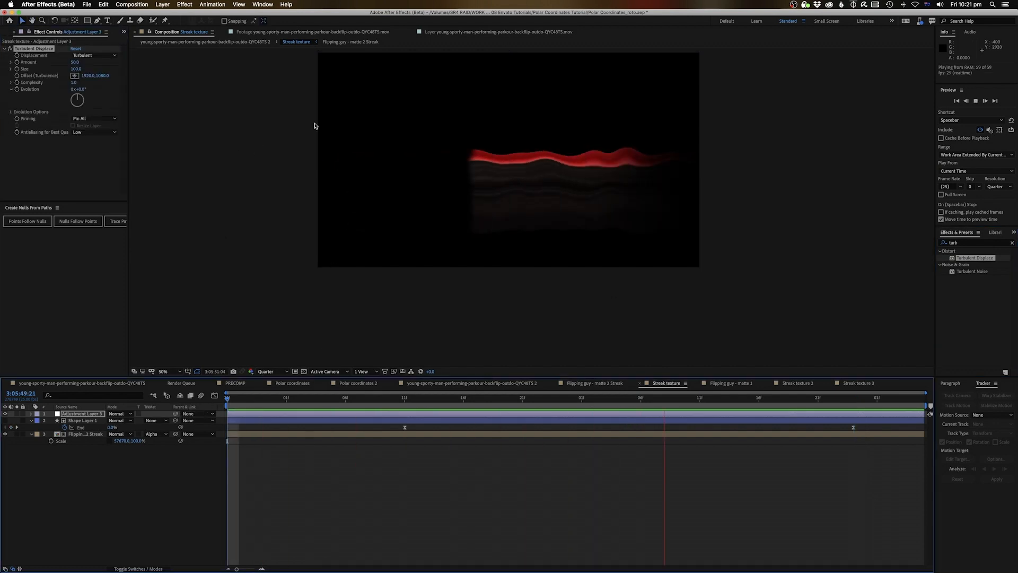
{"action": "key", "text": "space"}
{"action": "left_click", "coordinate": [225, 42]}
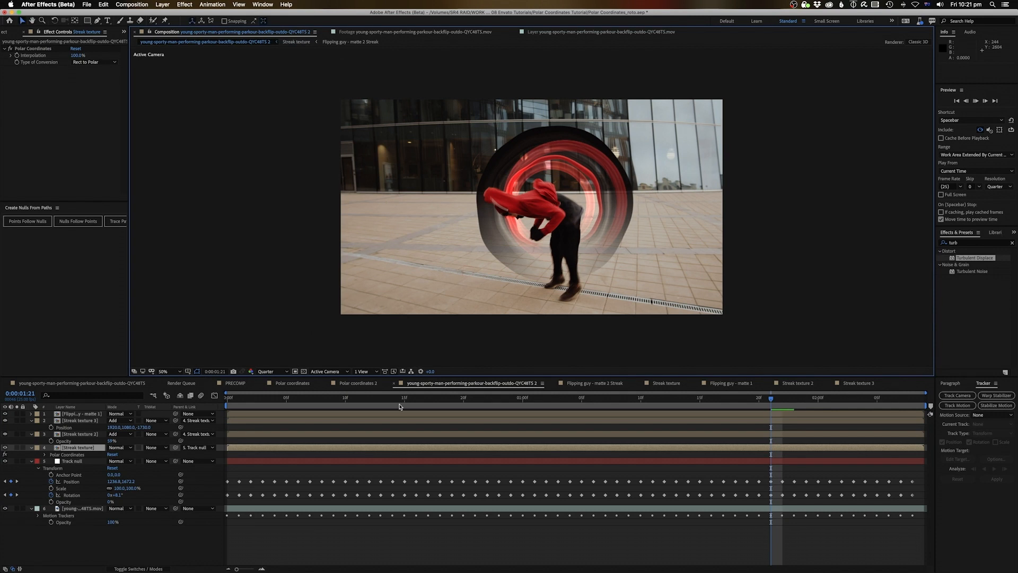
{"action": "key", "text": "space"}
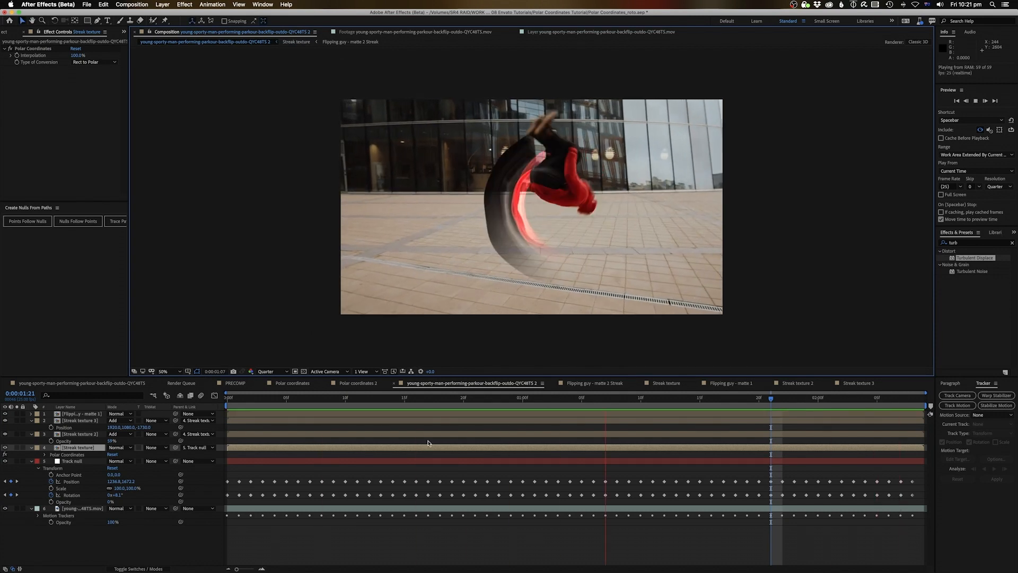
Copy the Turbulent Displace adjustment layer into Streak texture 2, replacing its empty adjustment layer
{"action": "key", "text": "space"}
{"action": "double_click", "coordinate": [429, 447]}
{"action": "key", "text": "super+c"}
{"action": "left_click", "coordinate": [225, 42]}
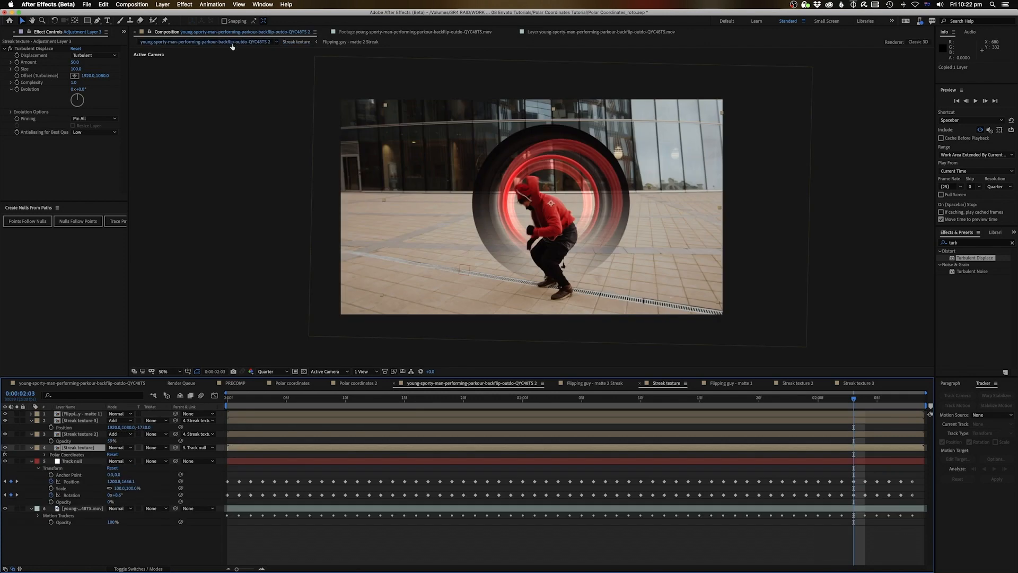
{"action": "double_click", "coordinate": [81, 434]}
{"action": "left_click", "coordinate": [81, 414]}
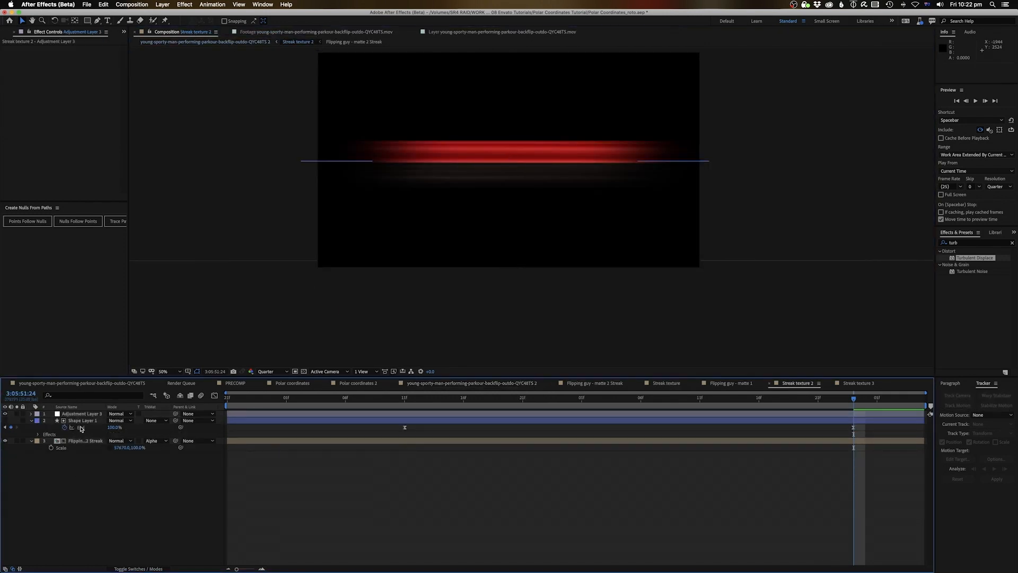
{"action": "key", "text": "super+v"}
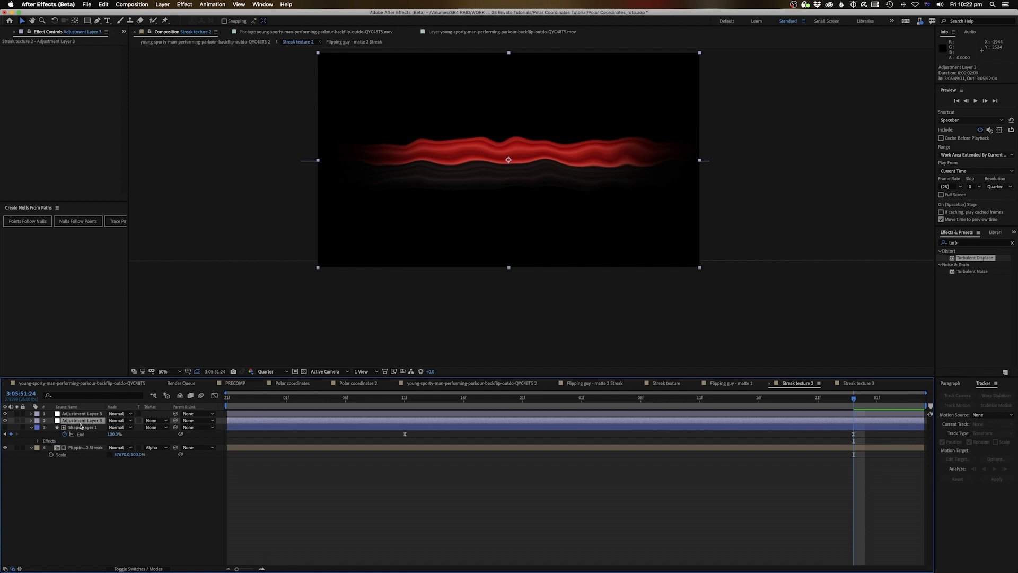
{"action": "key", "text": "Delete"}
{"action": "left_click", "coordinate": [233, 42]}
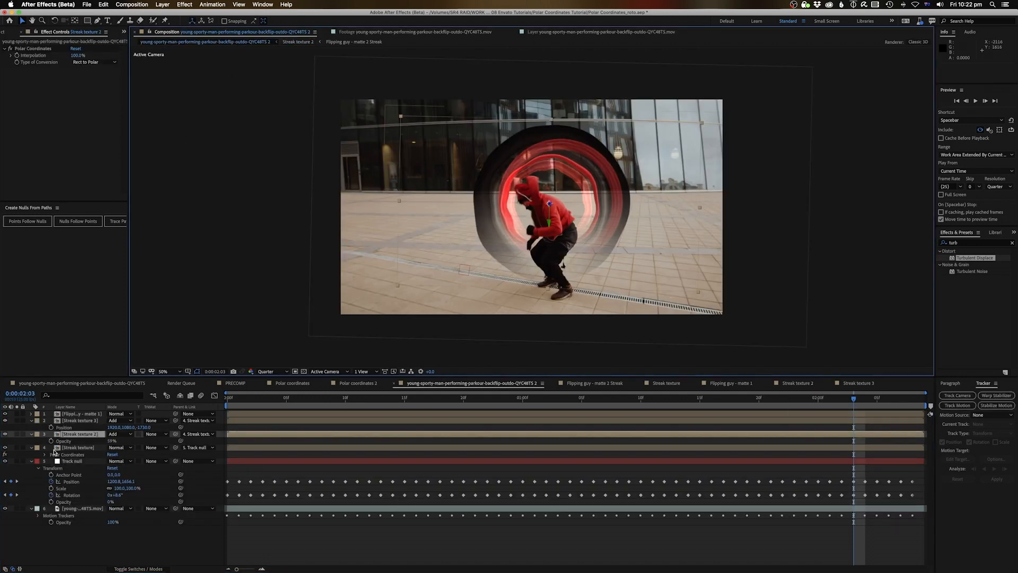
Check Streak texture 3, then play the main backflip comp from the start
{"action": "double_click", "coordinate": [81, 420]}
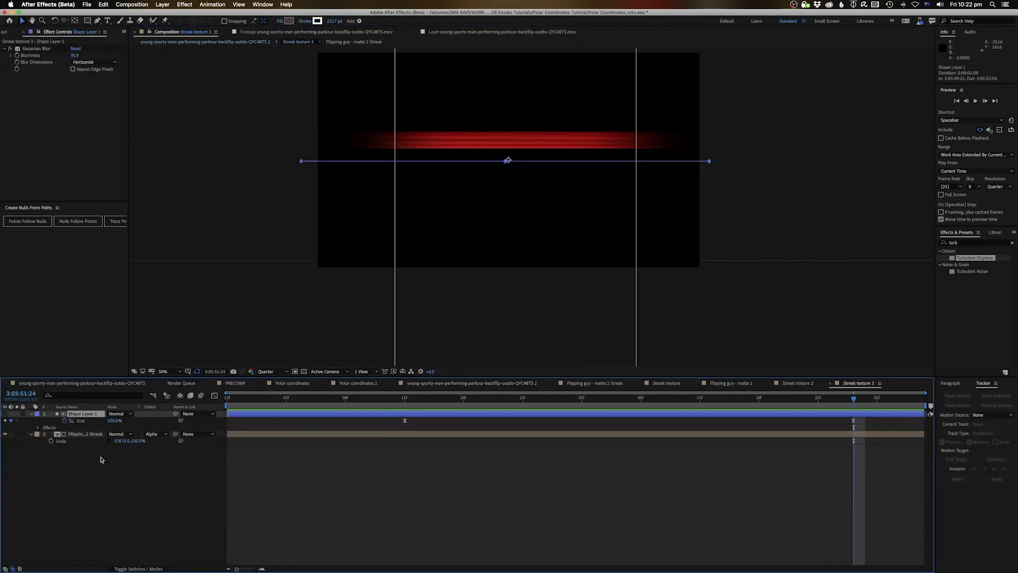
{"action": "left_click", "coordinate": [260, 42]}
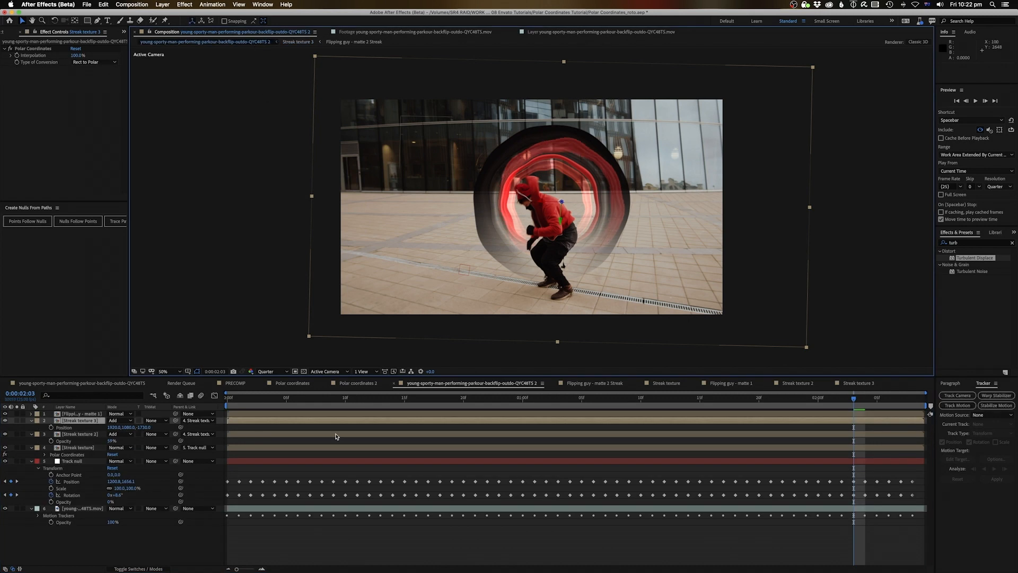
{"action": "key", "text": "Home"}
{"action": "key", "text": "space"}
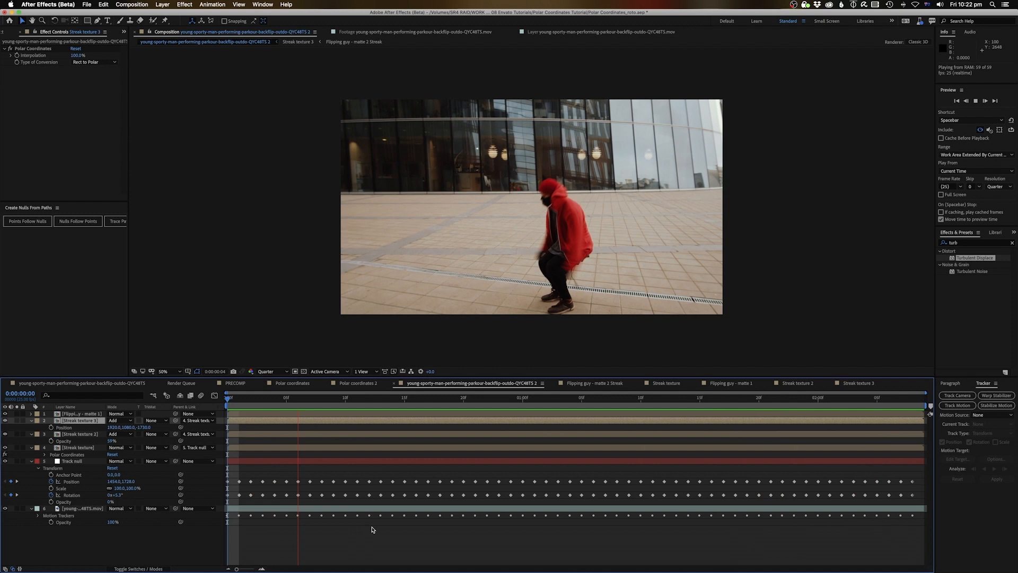
Add a new adjustment layer and move it to the top of the main comp
{"action": "right_click", "coordinate": [380, 480]}
{"action": "mouse_move", "coordinate": [407, 486]}
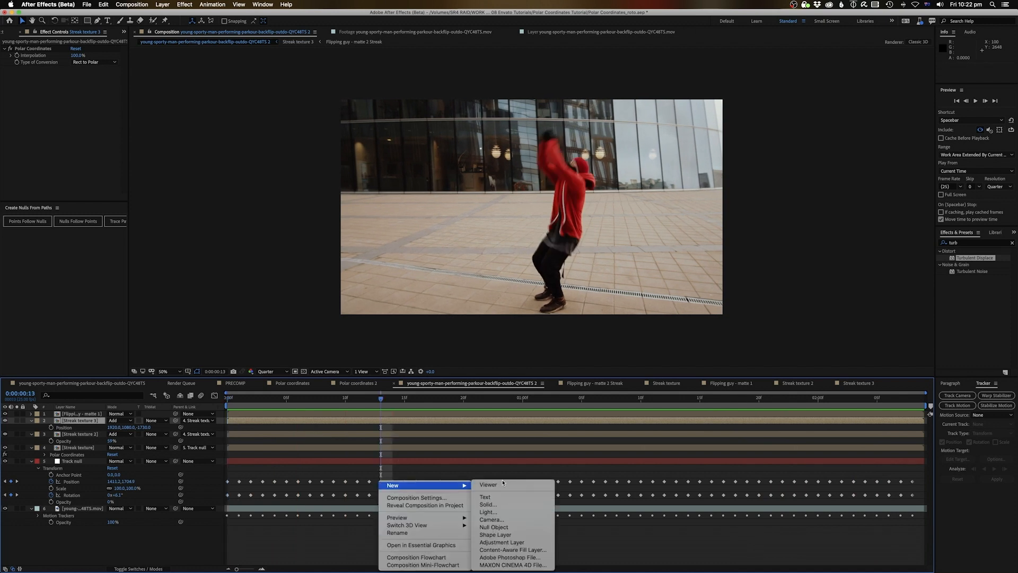
{"action": "left_click", "coordinate": [503, 543]}
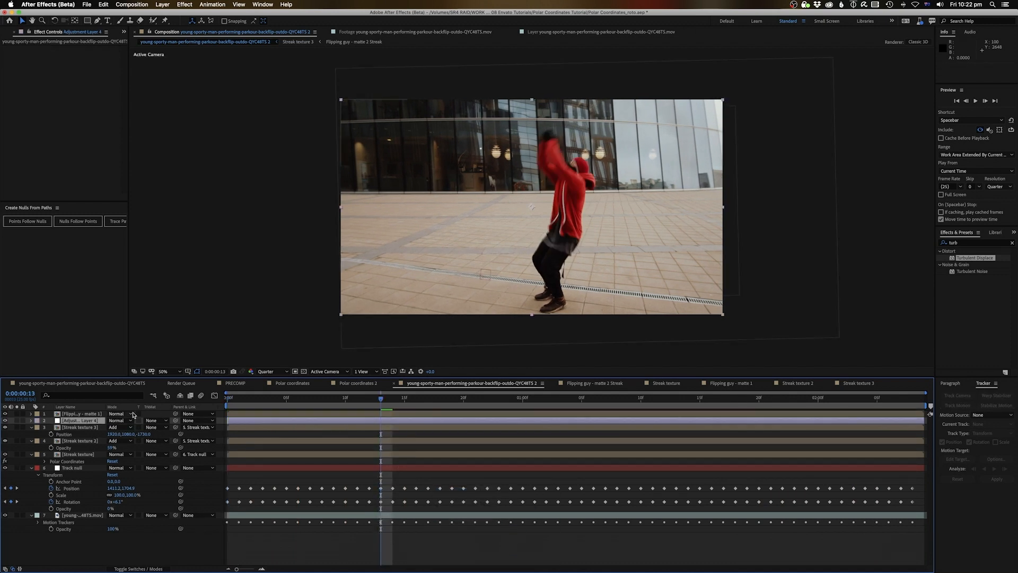
{"action": "left_click_drag", "start_coordinate": [83, 420], "coordinate": [80, 413]}
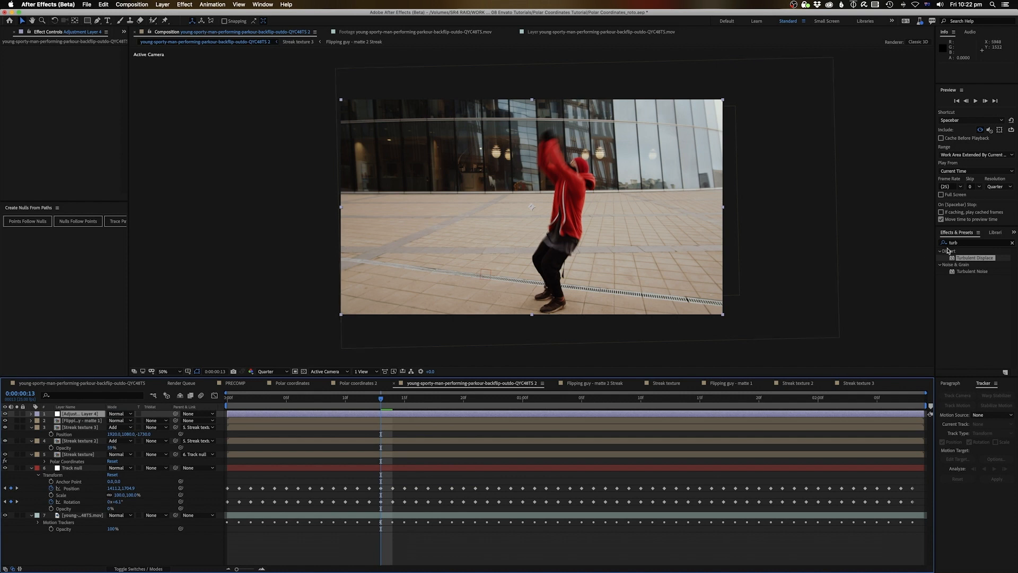
Apply Lumetri Color with the Kodak 5218 Kodak 2383 Creative look and preview the grade
{"action": "left_click", "coordinate": [970, 244]}
{"action": "type", "text": "lumetri"}
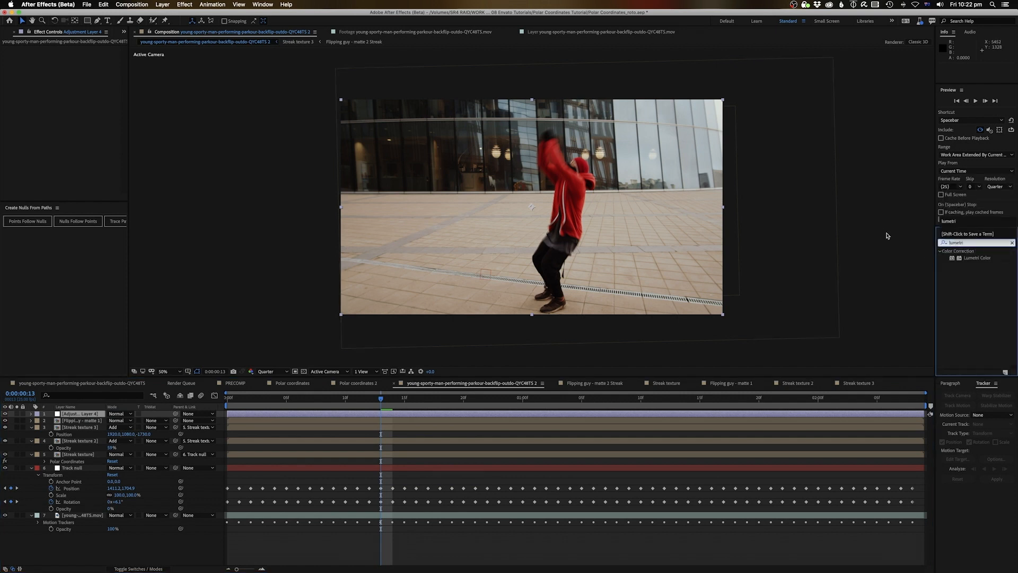
{"action": "left_click_drag", "start_coordinate": [971, 256], "coordinate": [491, 413]}
{"action": "left_click", "coordinate": [73, 137]}
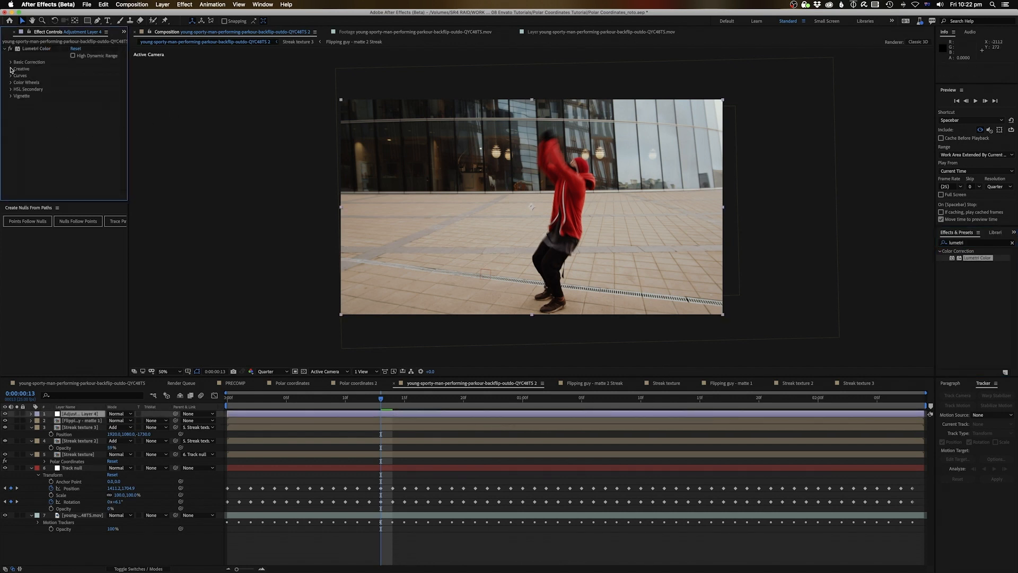
{"action": "left_click", "coordinate": [11, 69]}
{"action": "left_click", "coordinate": [87, 82]}
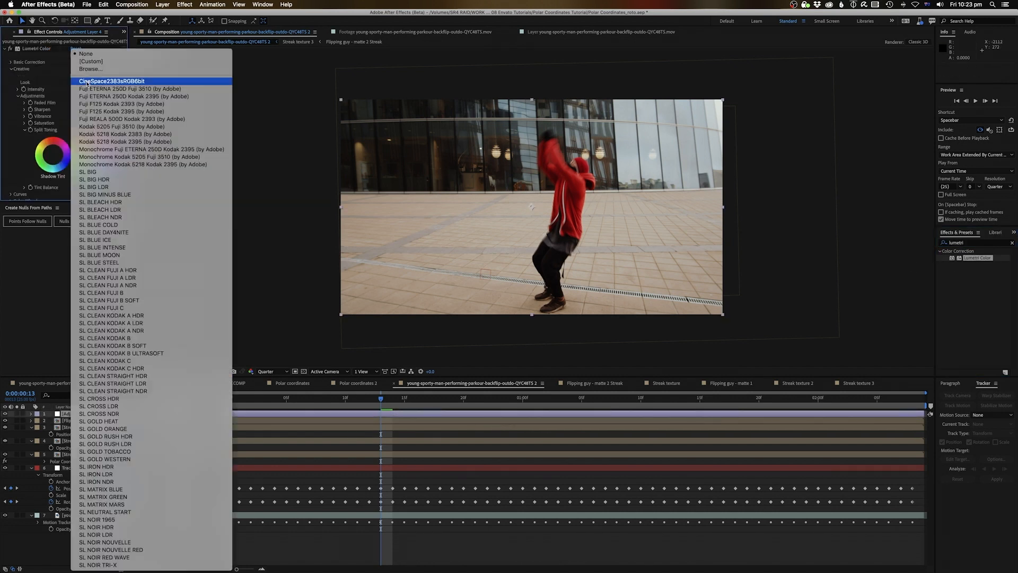
{"action": "left_click", "coordinate": [105, 135]}
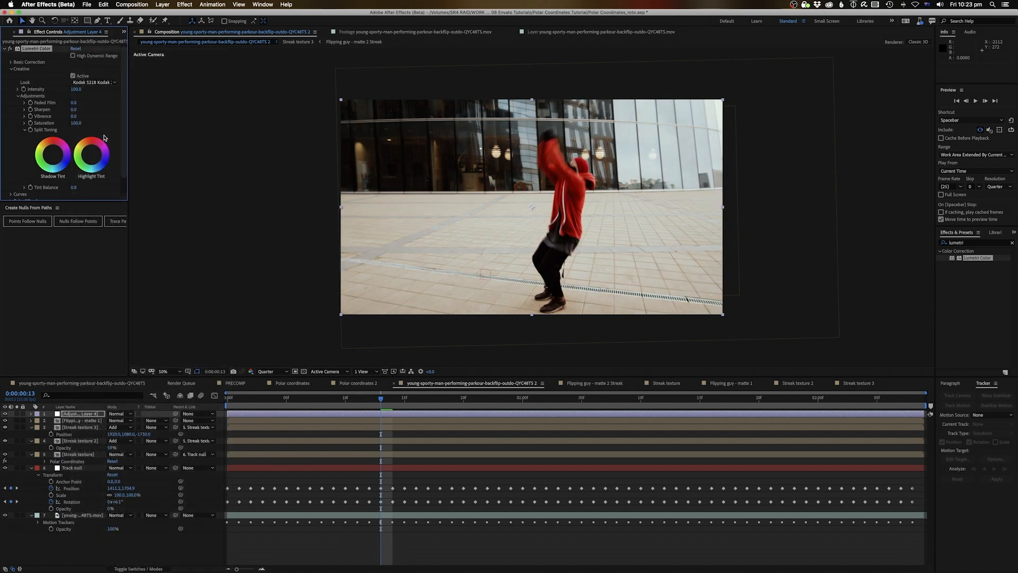
{"action": "key", "text": "space"}
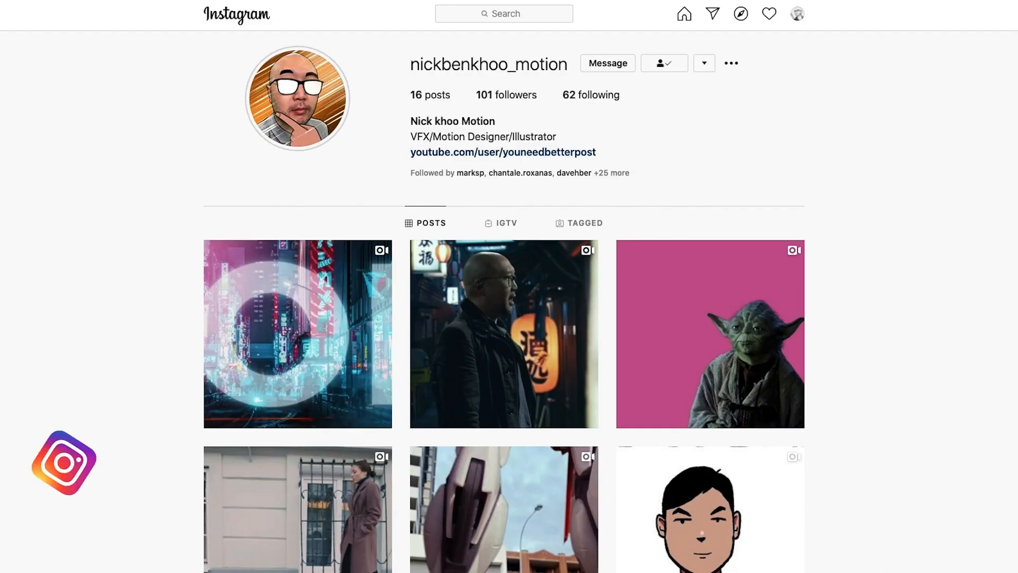
Scroll down the creator's Instagram profile to show the post grid
{"action": "scroll", "coordinate": [504, 318], "scroll_direction": "down", "scroll_amount": 3}
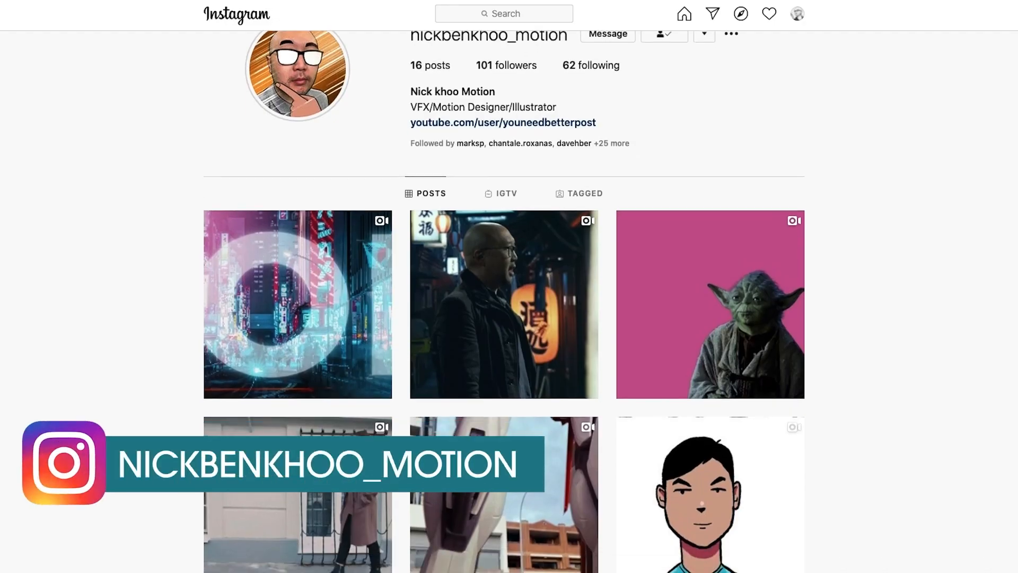